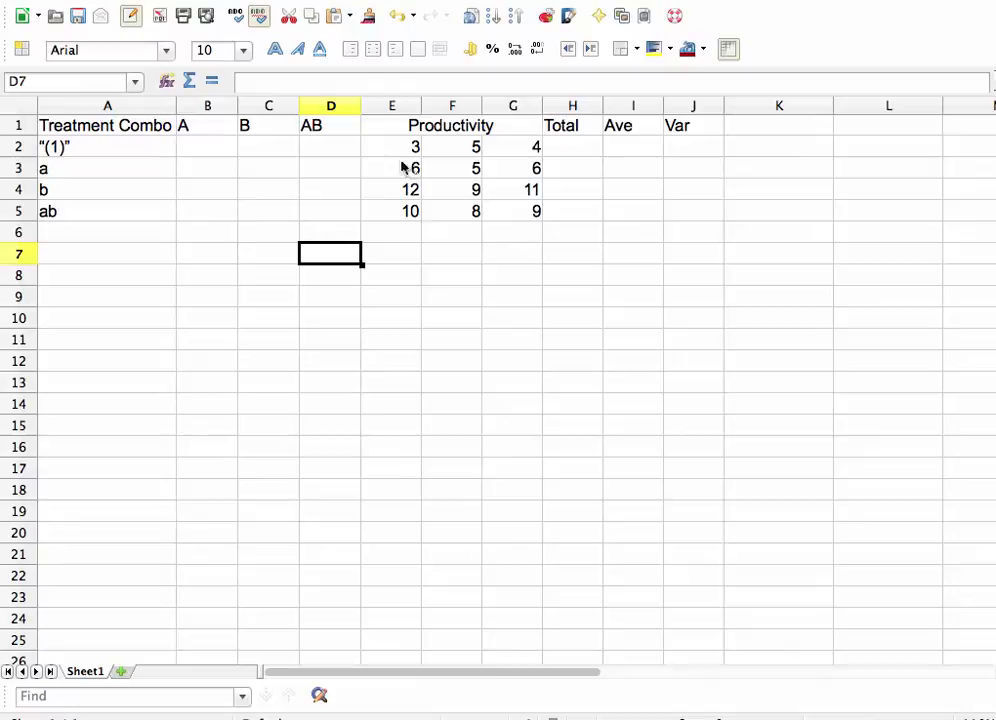
# Enter the factor A signs -, +, -, + in B2:B5
pyautogui.click(195, 151)
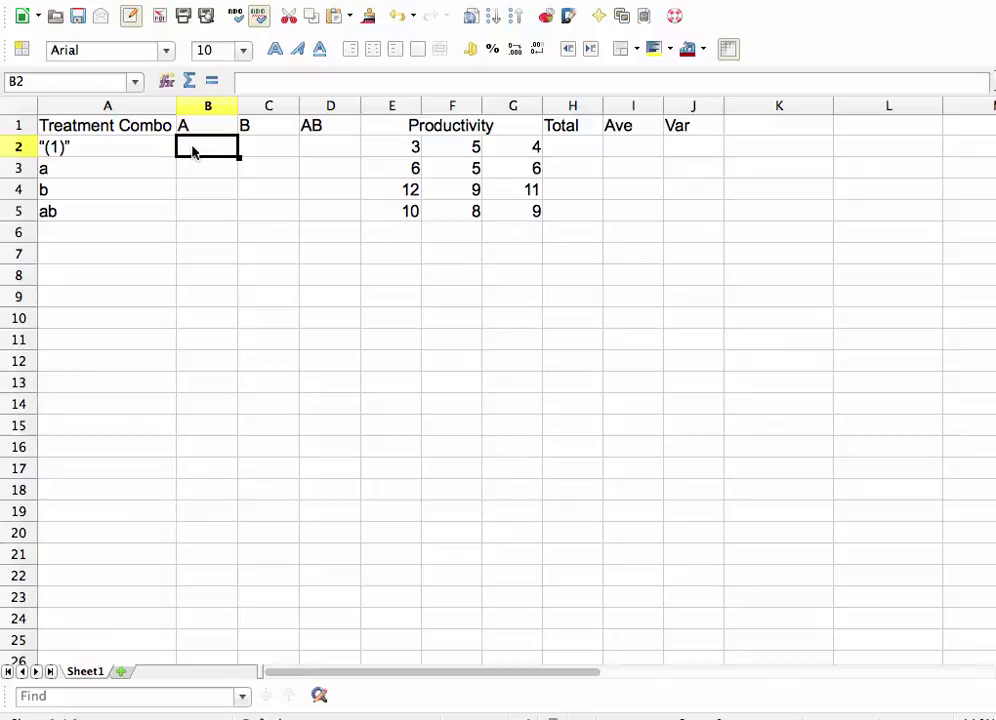
pyautogui.write('-')
pyautogui.press('Return')
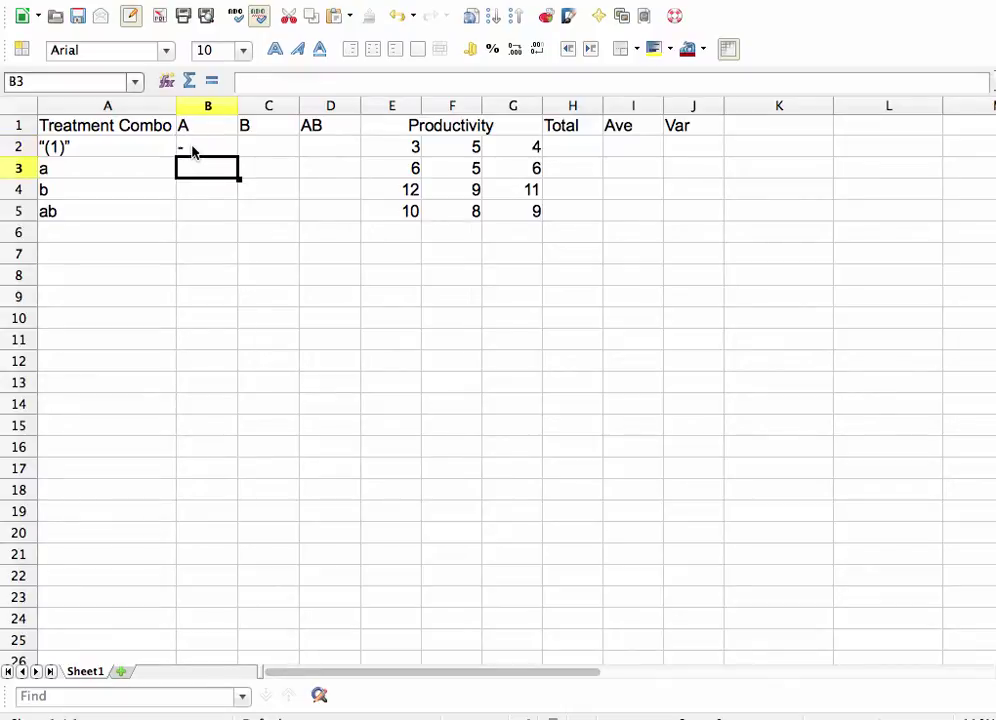
pyautogui.write('+')
pyautogui.press('Return')
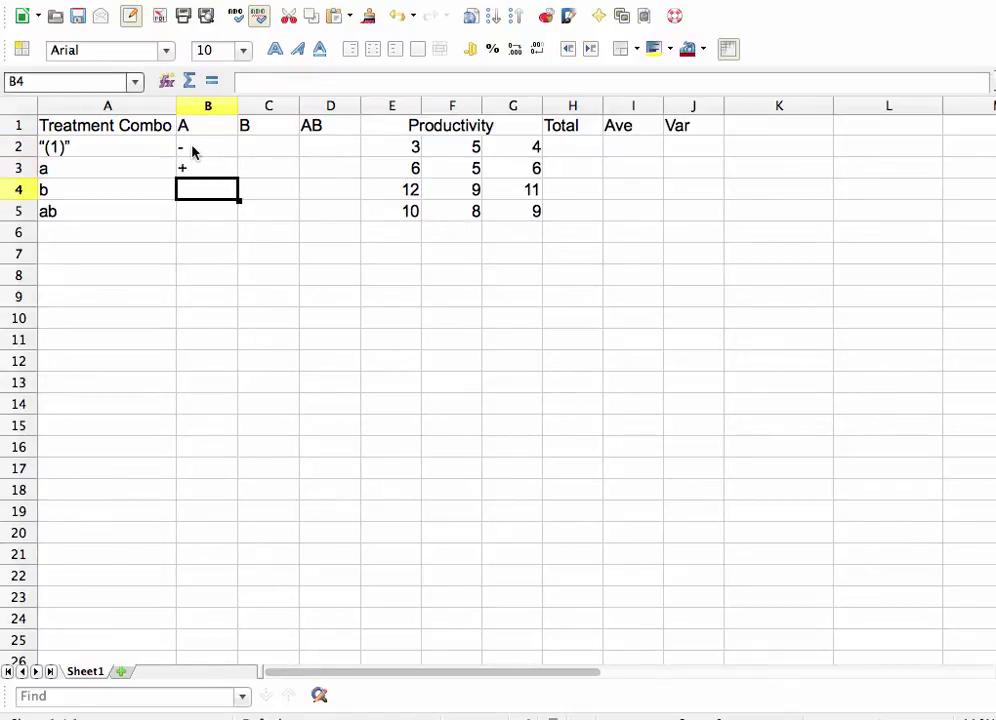
pyautogui.write('-')
pyautogui.press('Return')
pyautogui.write('+')
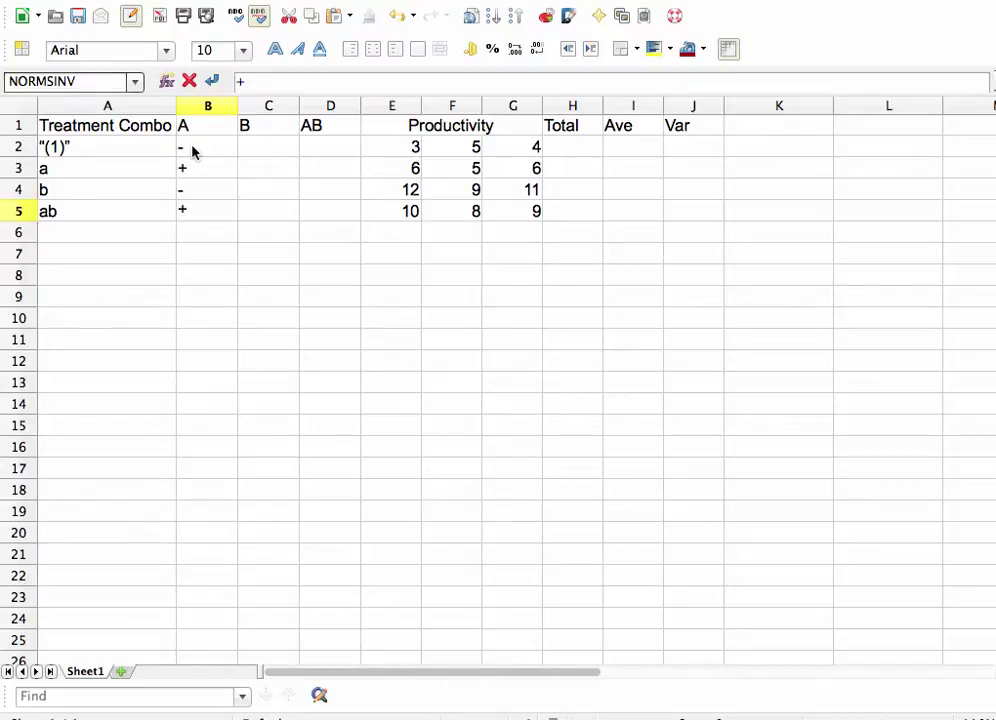
# Enter the factor B signs -, -, +, + in C2:C5
pyautogui.click(260, 151)
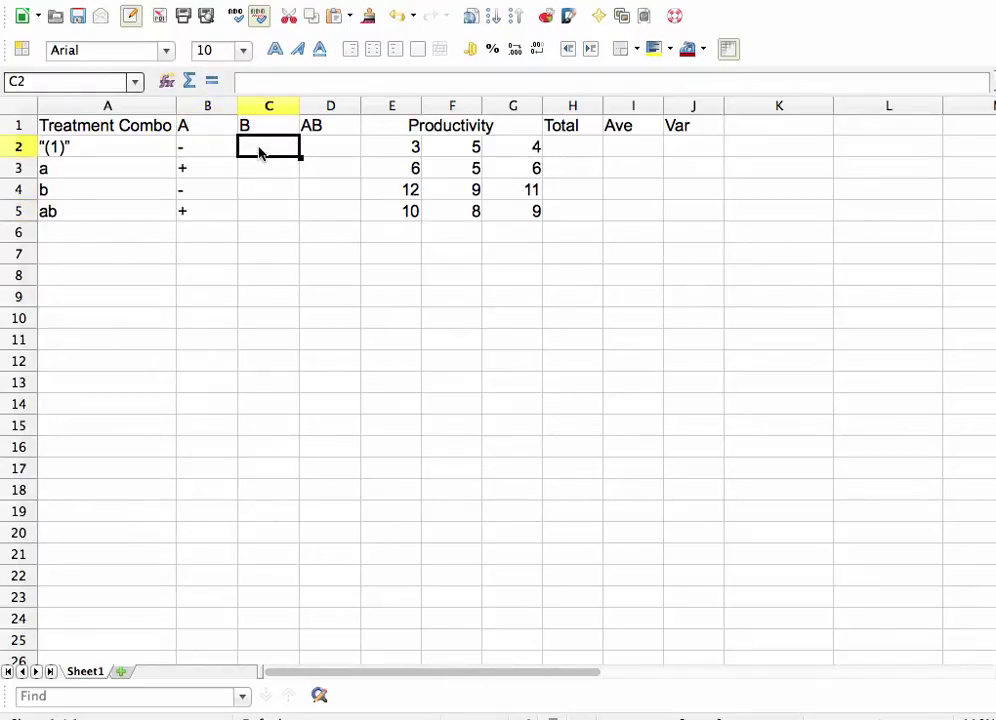
pyautogui.write('-')
pyautogui.press('Return')
pyautogui.write('-')
pyautogui.press('Return')
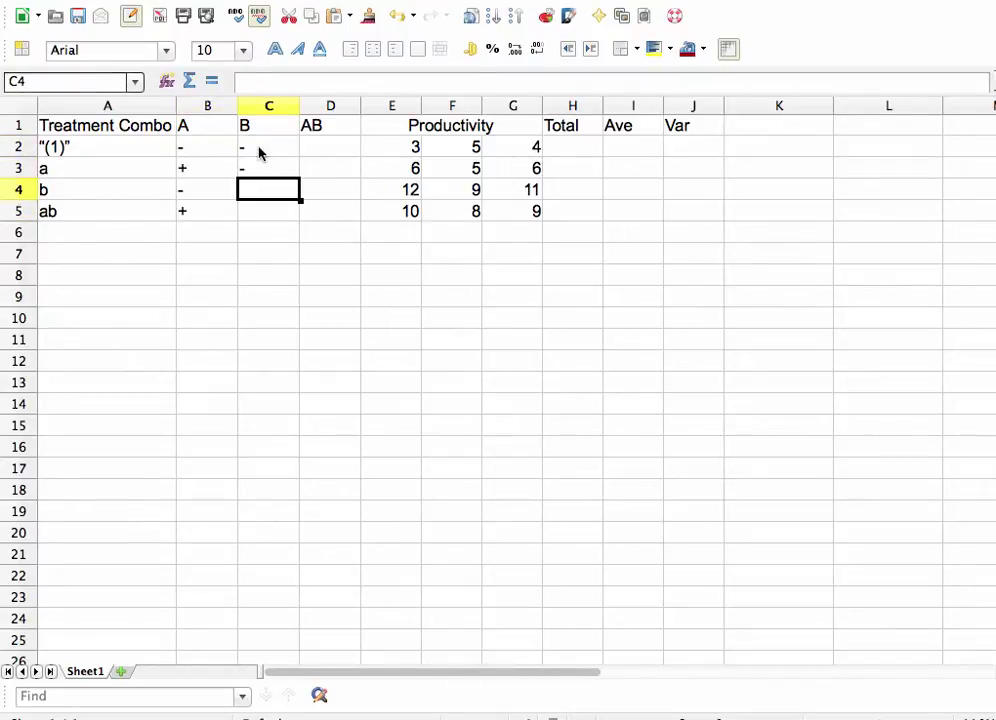
pyautogui.write('+')
pyautogui.press('Return')
pyautogui.write('+')
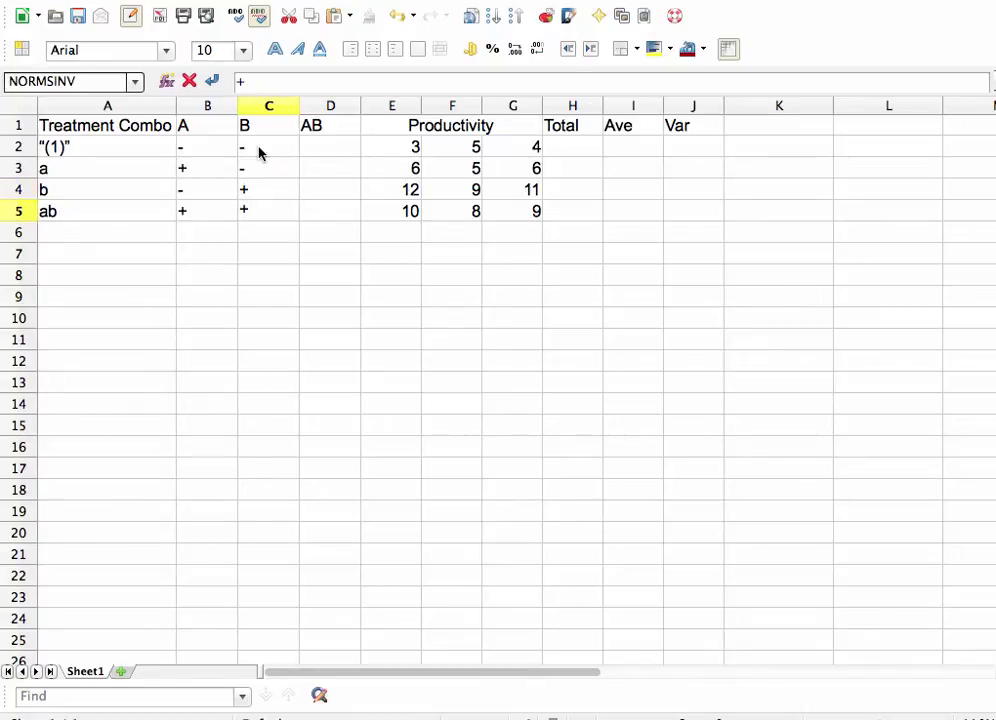
# Enter the AB interaction signs +, -, -, + in D2:D5
pyautogui.click(316, 146)
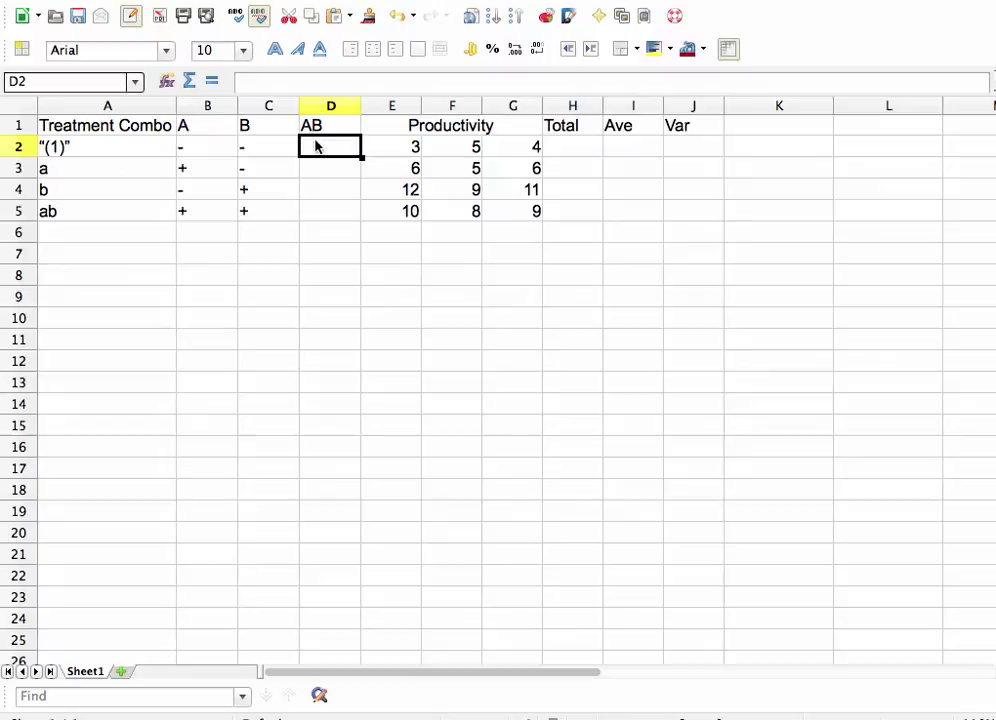
pyautogui.write('+')
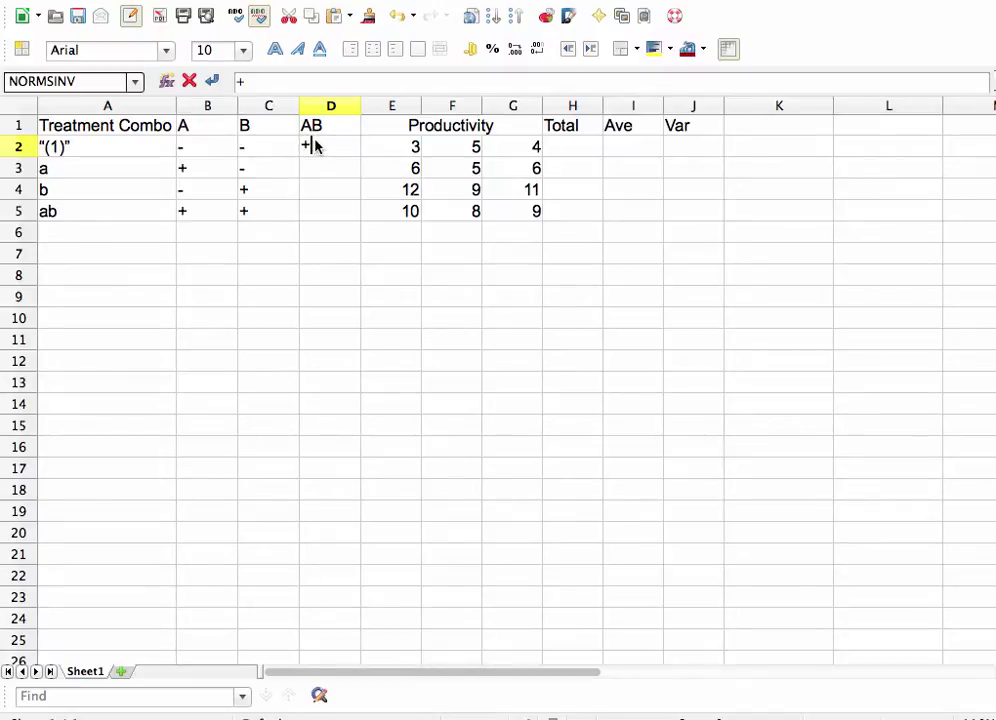
pyautogui.press('Return')
pyautogui.write('-')
pyautogui.press('Return')
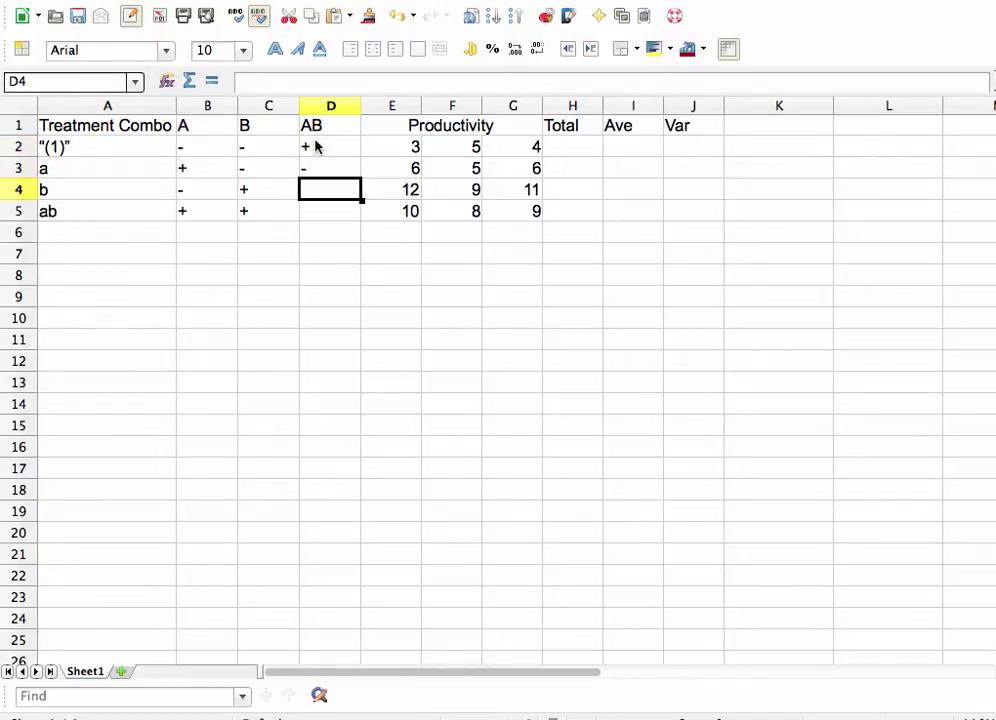
pyautogui.write('-')
pyautogui.press('Return')
pyautogui.write('+')
pyautogui.press('Return')
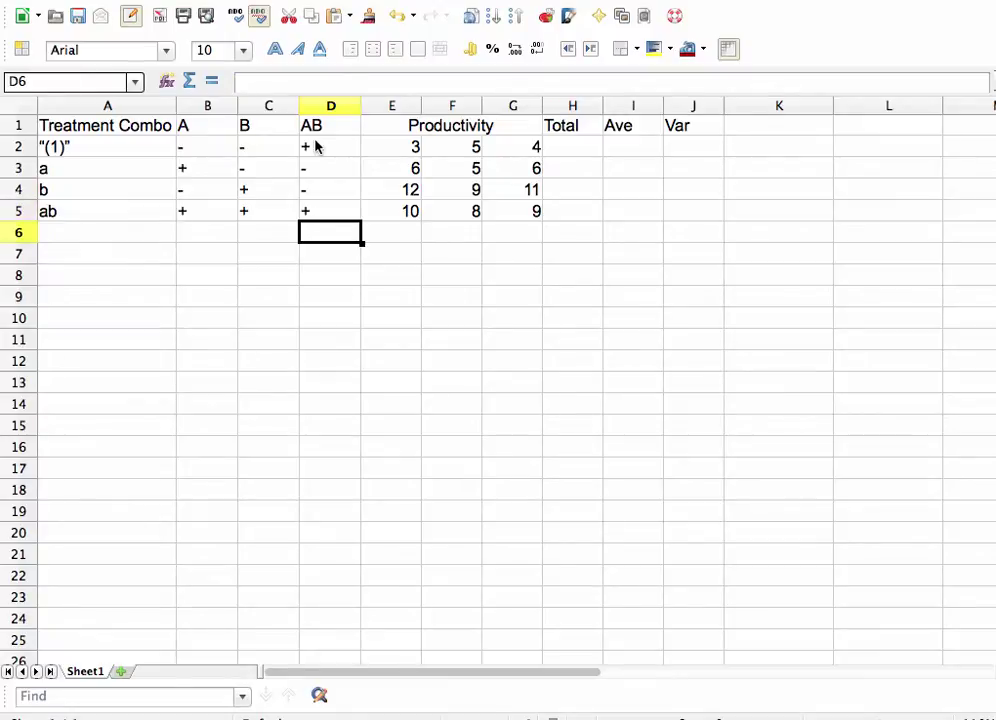
# Enter =SUM, =AVERAGE and =VAR of E2:G2 in H2:J2, then fill them down to row 5
pyautogui.click(573, 149)
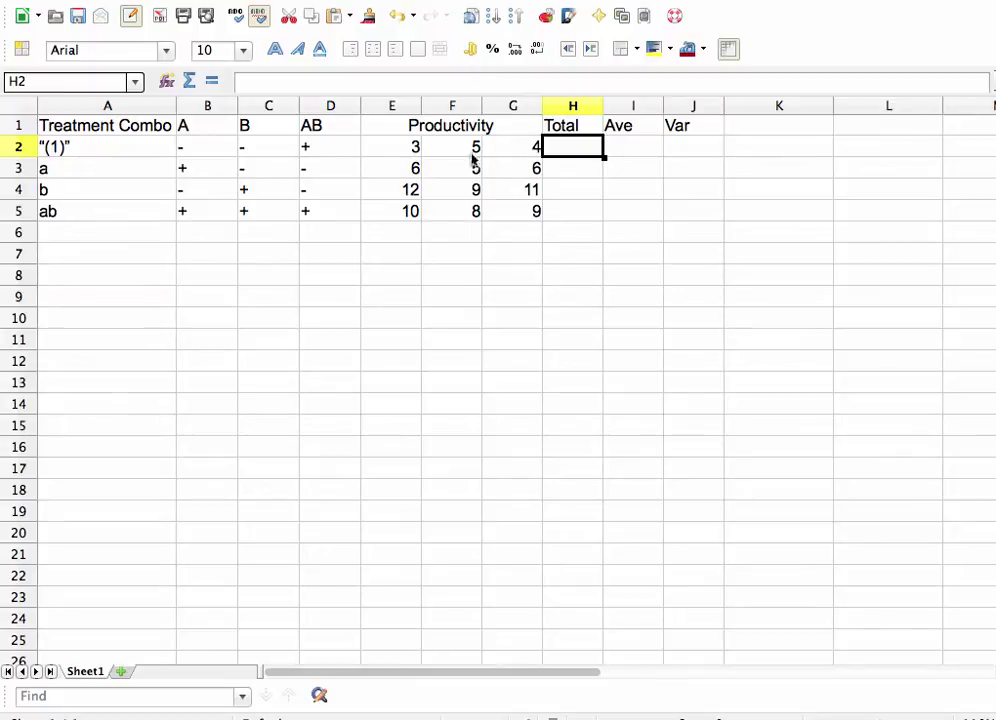
pyautogui.write('=')
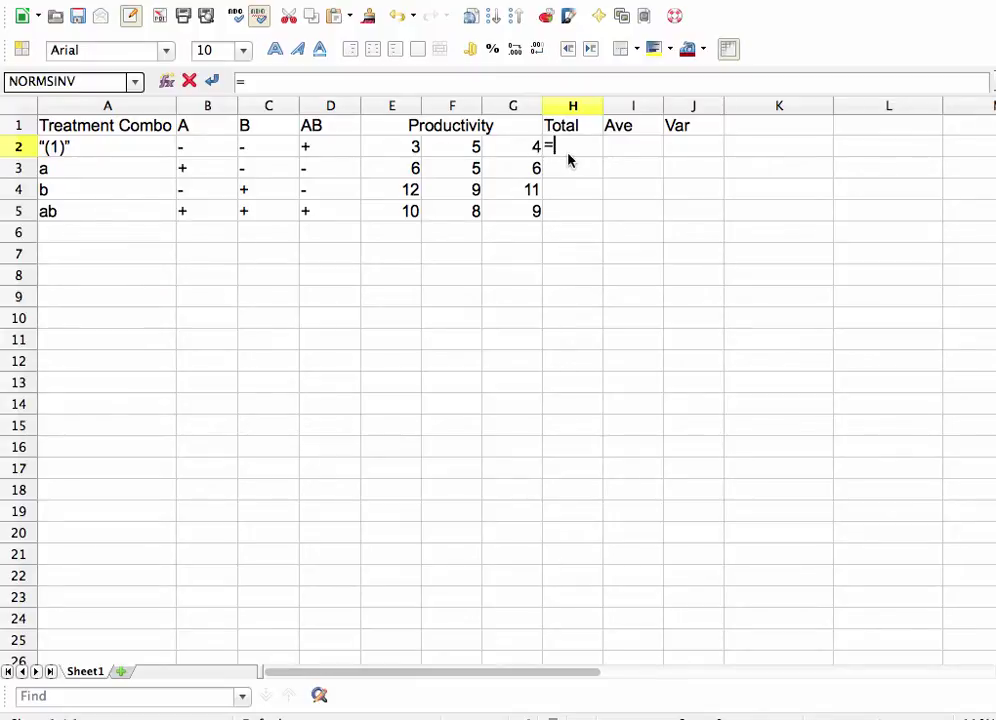
pyautogui.write('sum(e2:g2)')
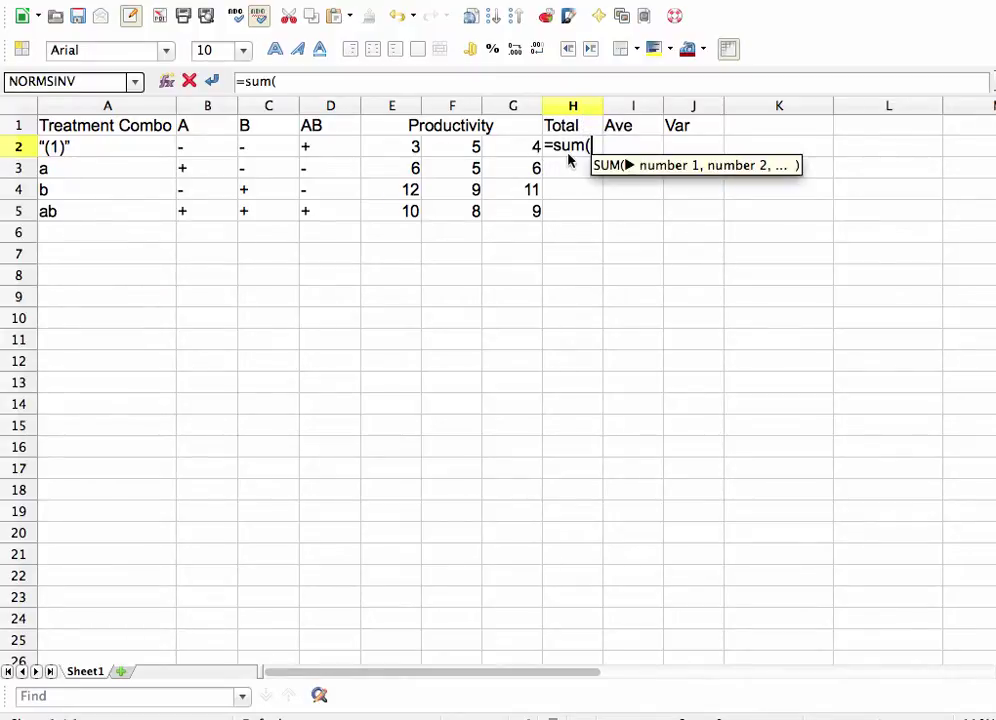
pyautogui.press('Return')
pyautogui.click(623, 148)
pyautogui.write('=')
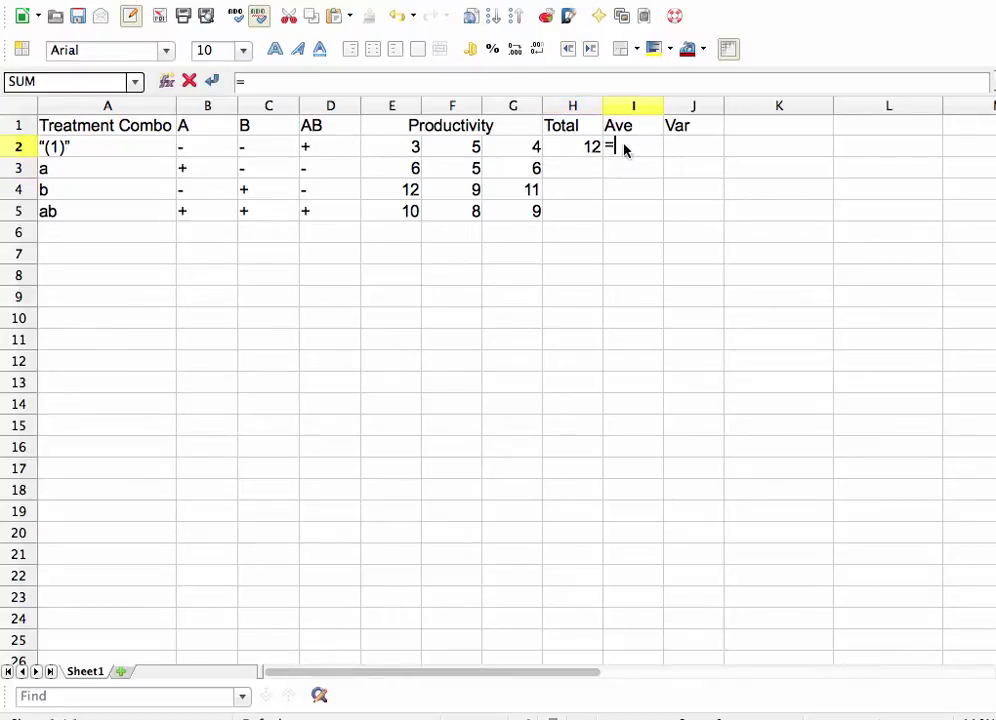
pyautogui.write('average(e2:g2)')
pyautogui.press('Return')
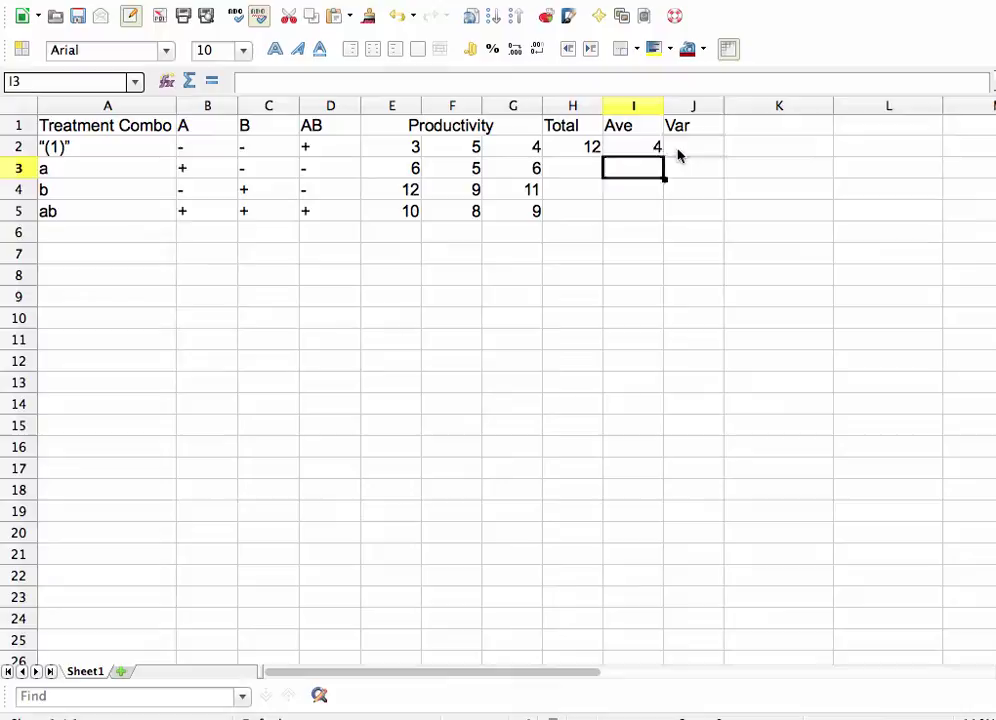
pyautogui.click(678, 152)
pyautogui.write('=')
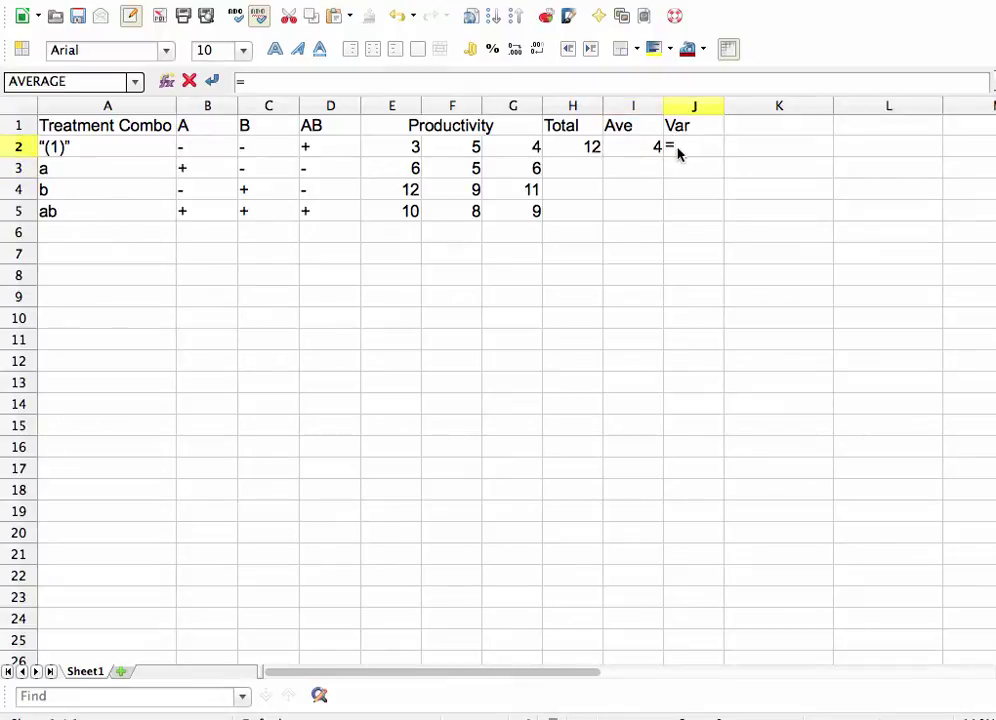
pyautogui.write('var(')
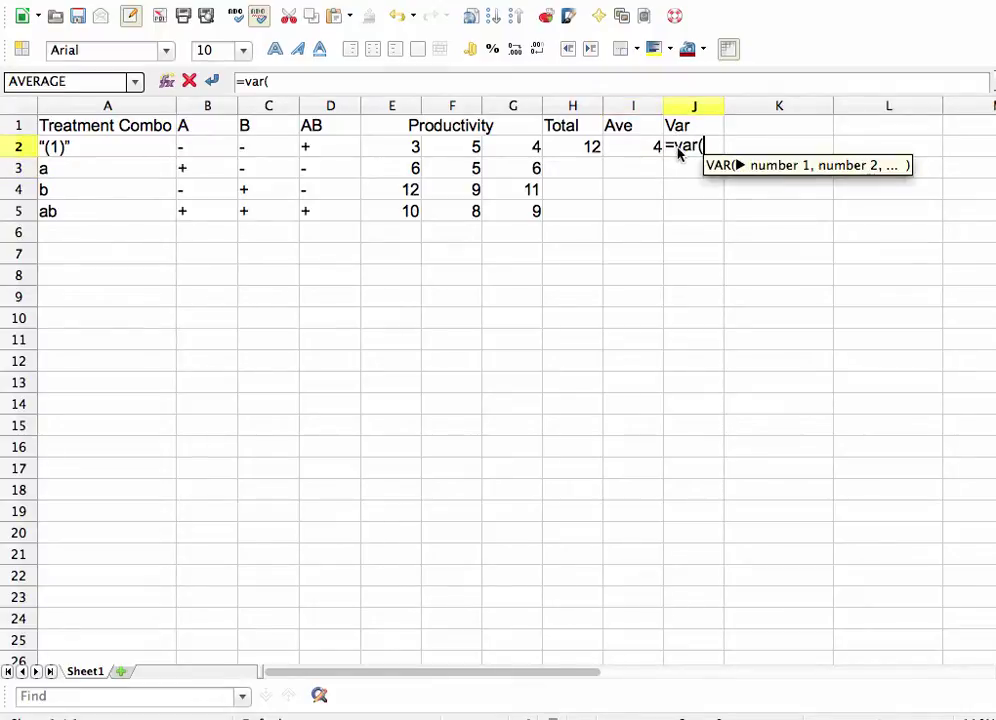
pyautogui.moveTo(405, 155); pyautogui.dragTo(507, 156)
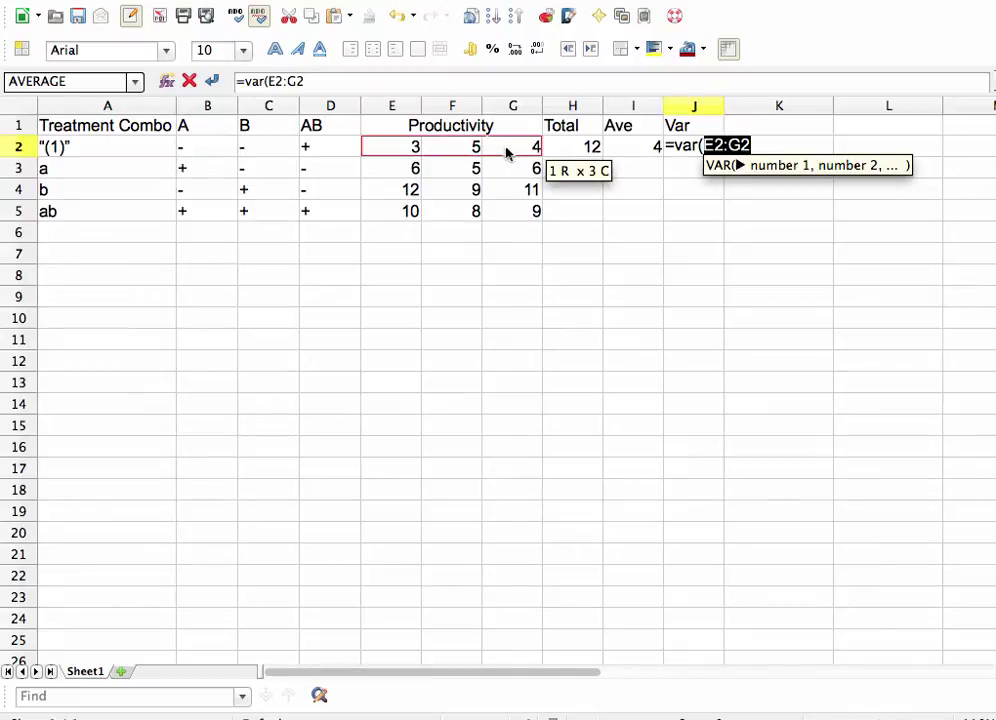
pyautogui.write(')')
pyautogui.press('Return')
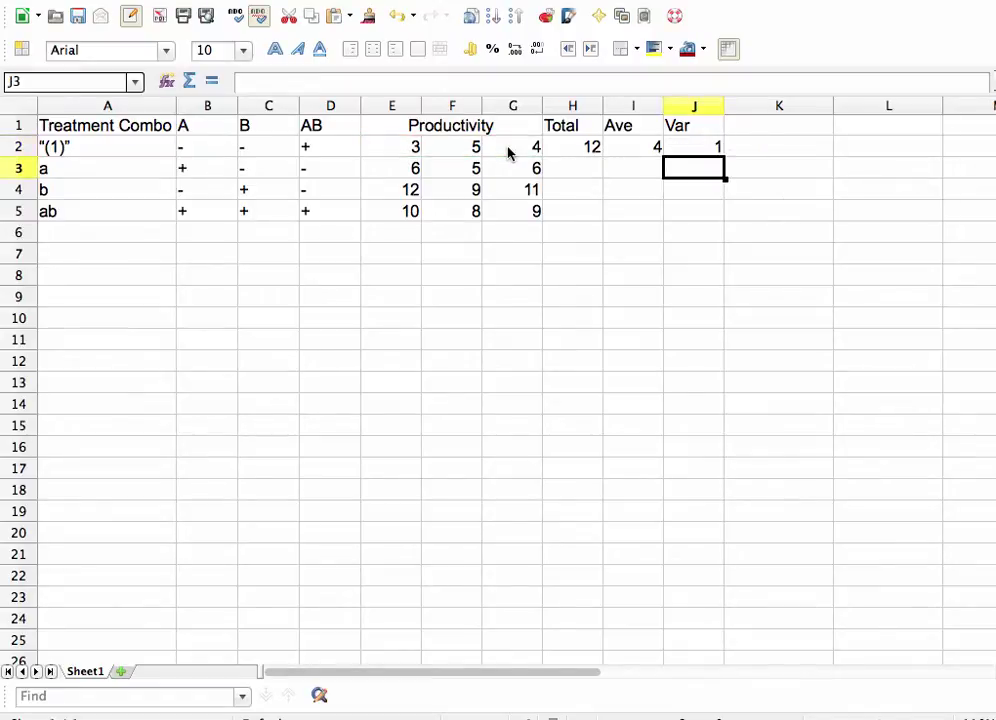
pyautogui.moveTo(572, 147); pyautogui.dragTo(722, 218)
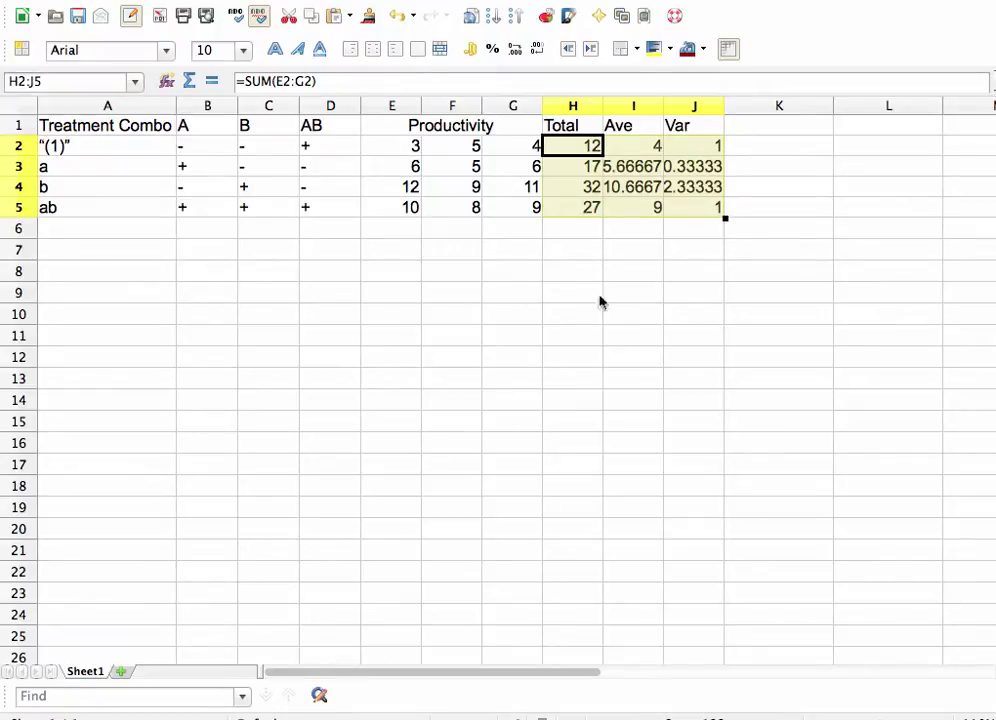
# Label cell A7 'Effects'
pyautogui.click(84, 259)
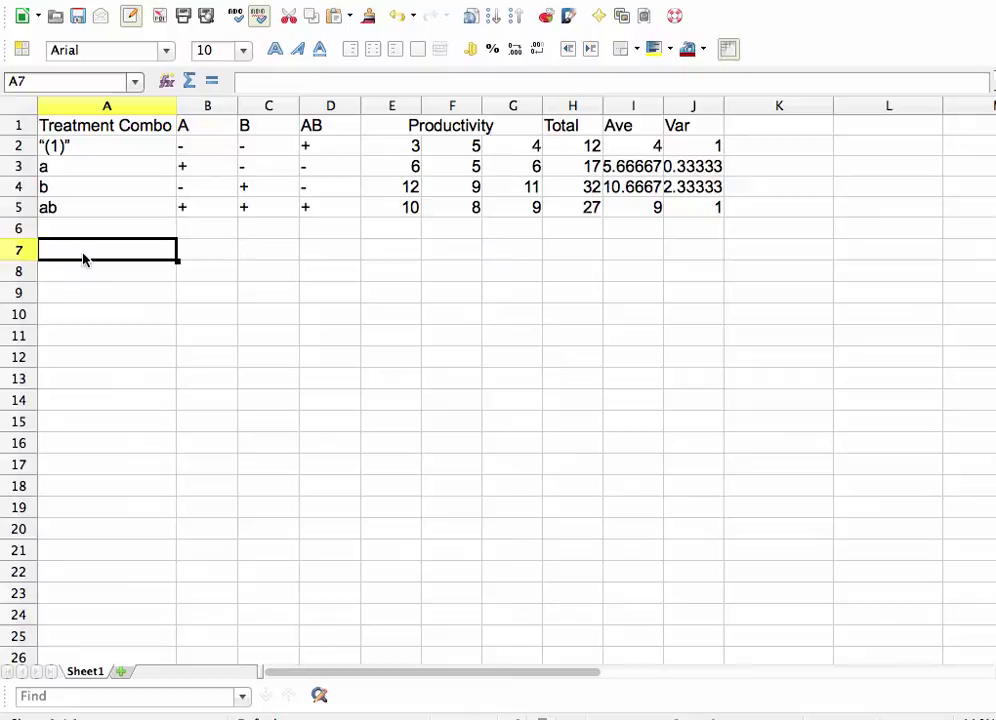
pyautogui.write('Effects')
pyautogui.press('Tab')
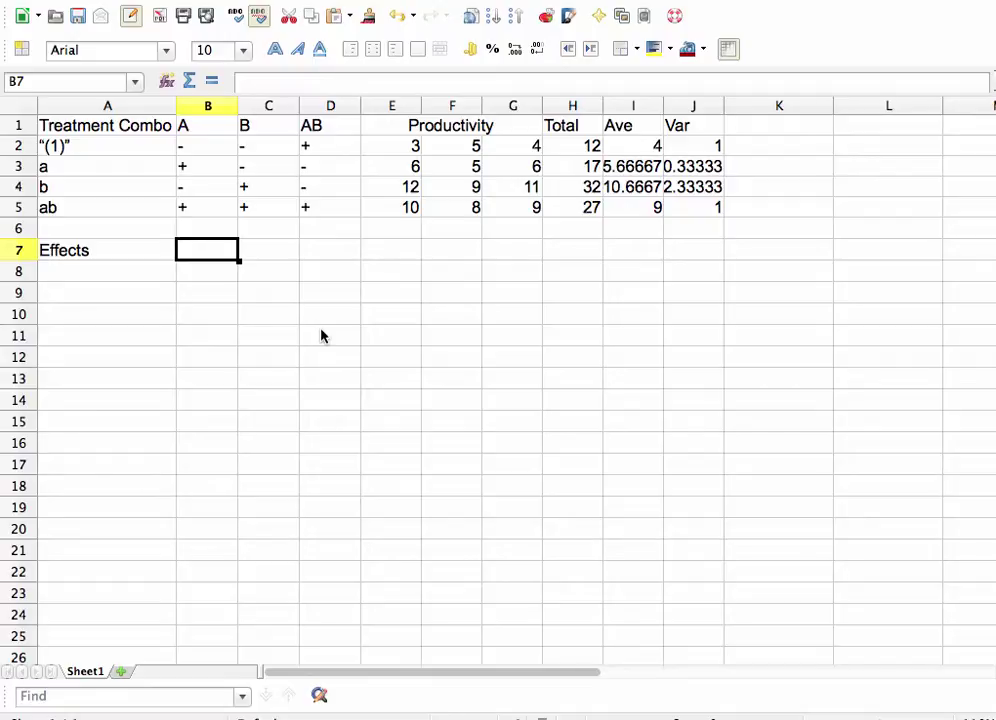
# Enter =1/6*(H3+H5-H2-H4) in B7 for the A effect
pyautogui.write('=')
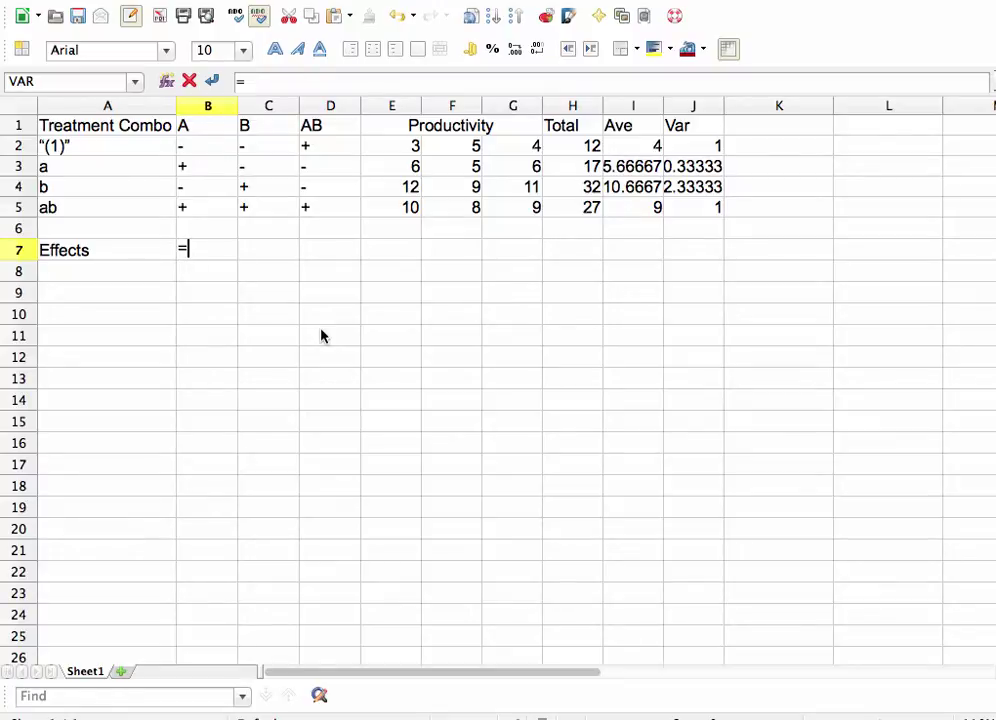
pyautogui.write('1/6*(')
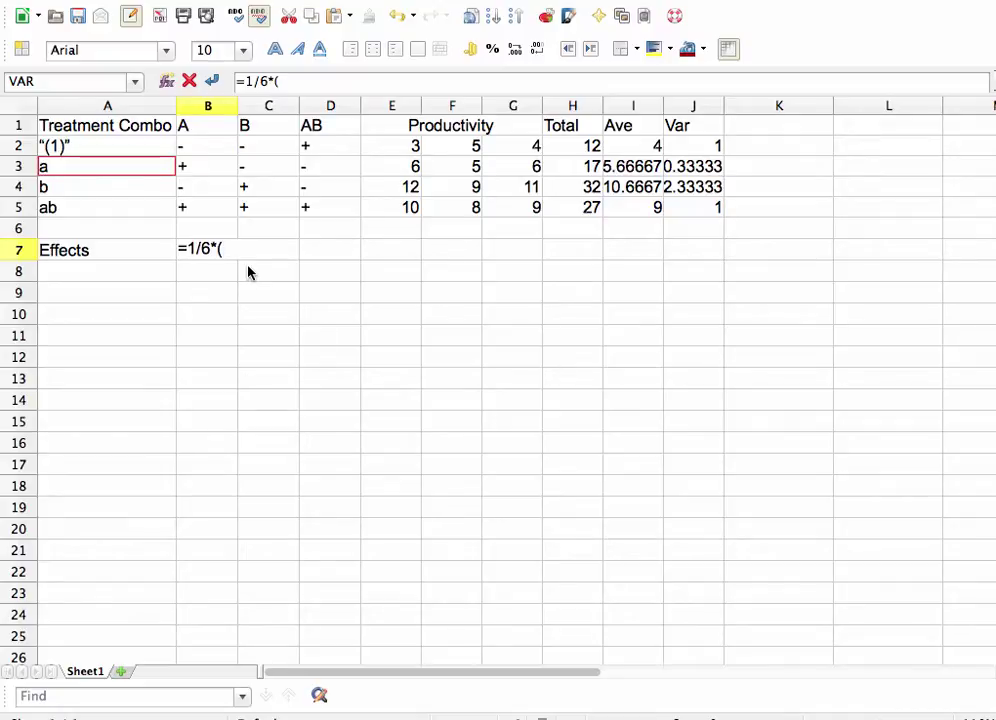
pyautogui.click(575, 167)
pyautogui.write('+')
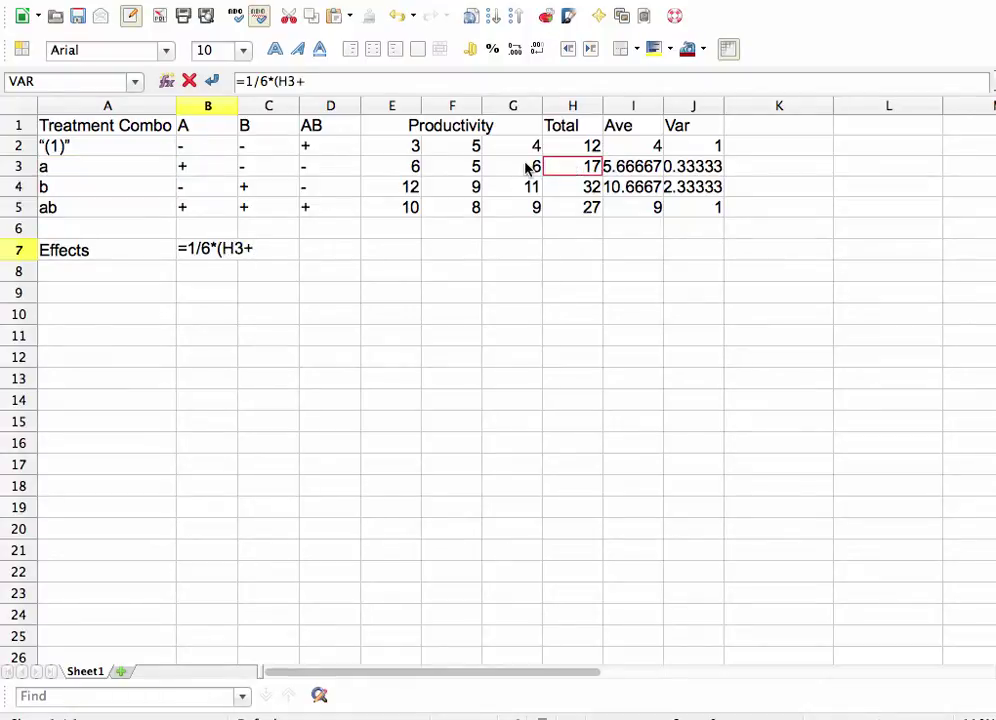
pyautogui.click(565, 207)
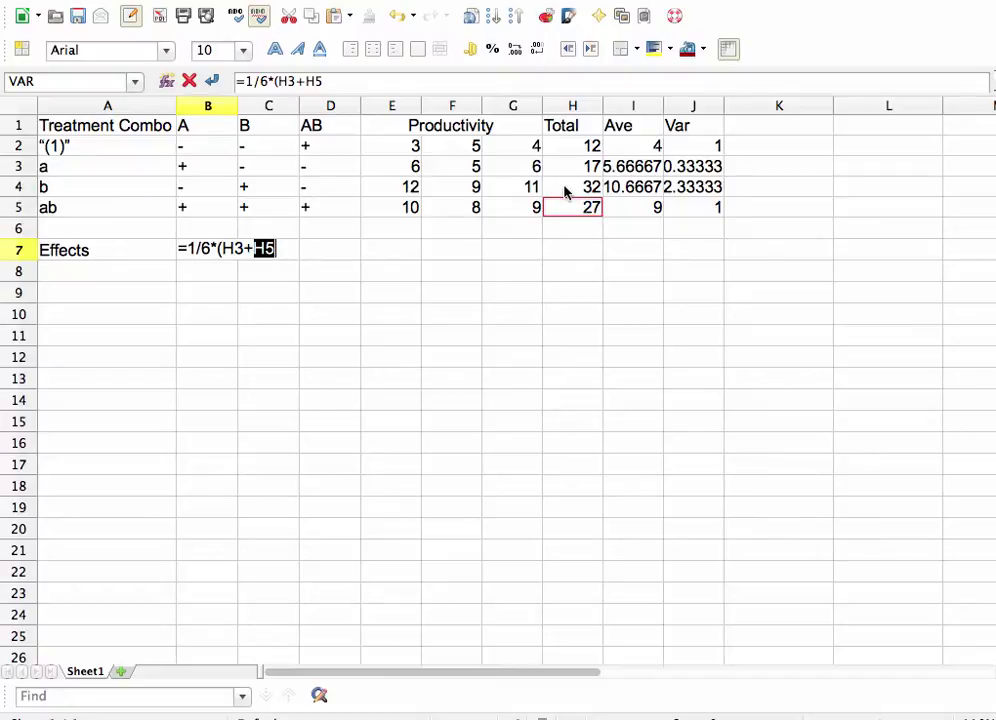
pyautogui.write('-')
pyautogui.click(560, 148)
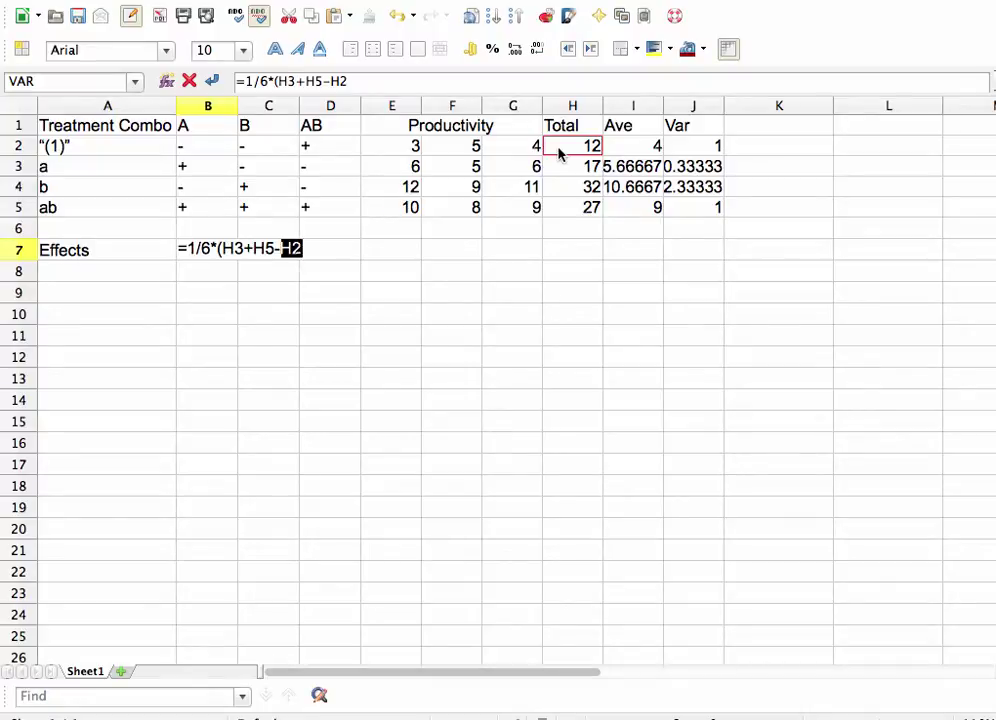
pyautogui.write('-')
pyautogui.click(557, 194)
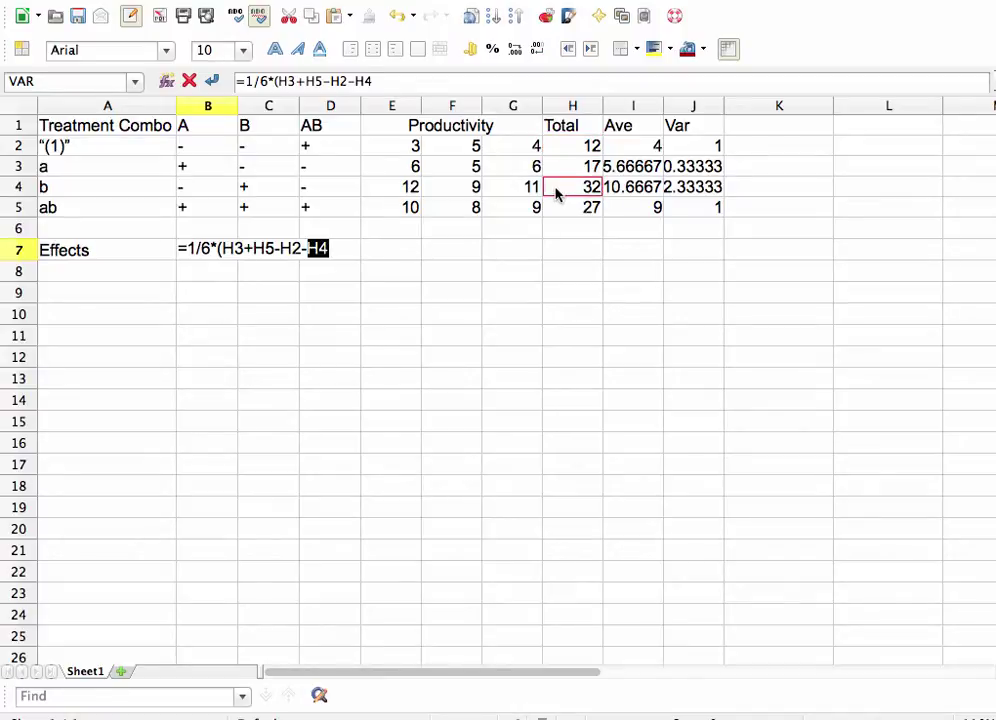
pyautogui.write(')')
pyautogui.press('Return')
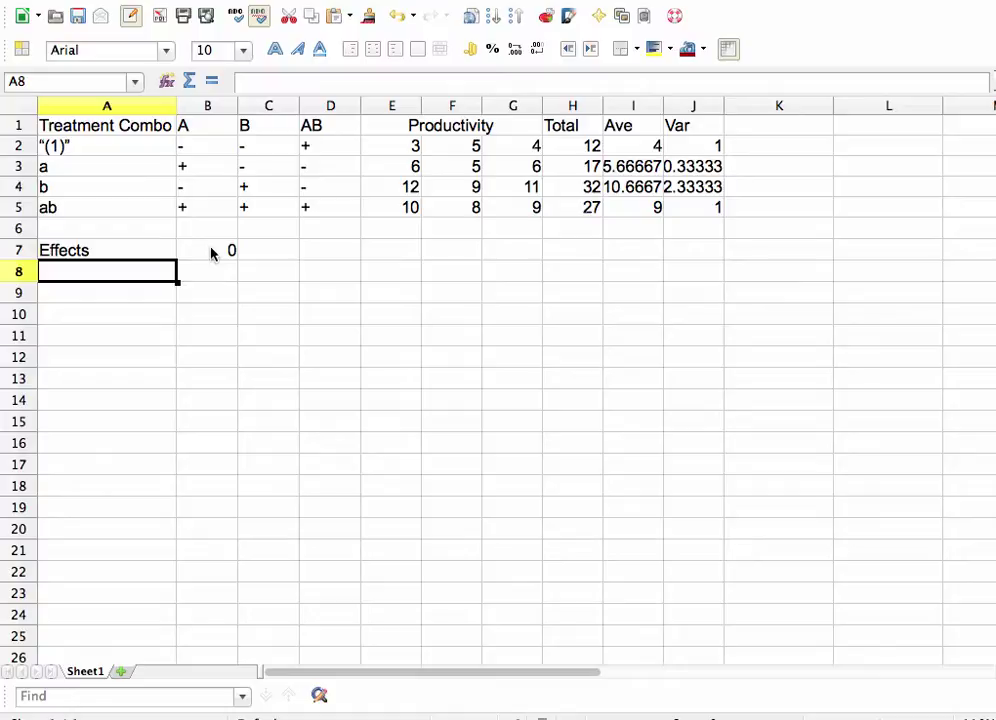
# Enter =1/6*(H4+H5-H2-H3) in C7, giving a B effect of 5
pyautogui.click(261, 249)
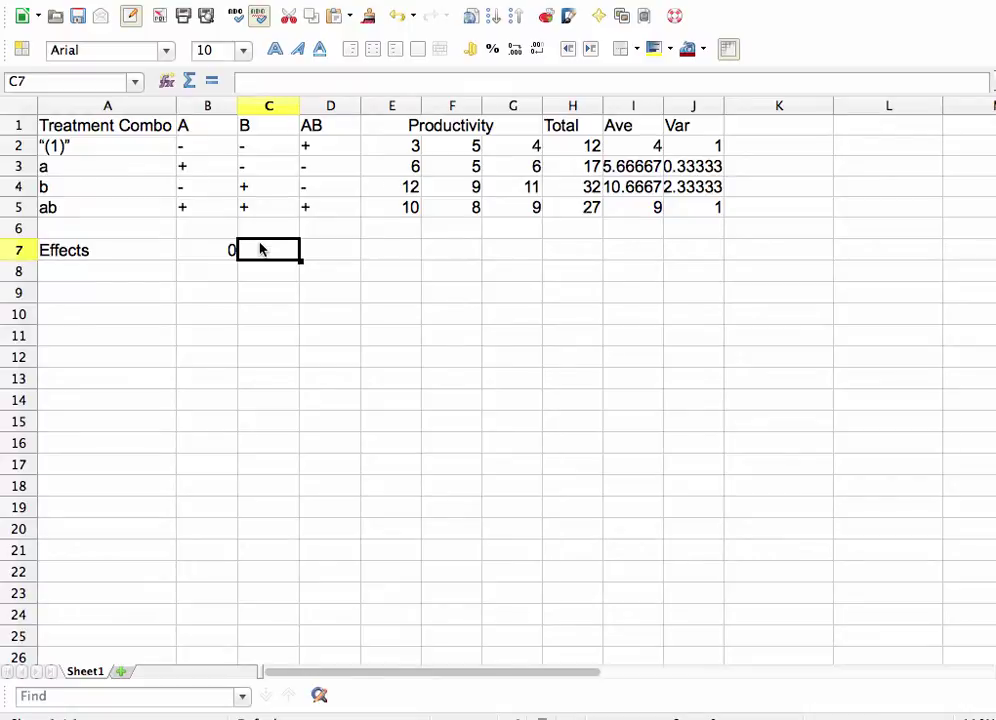
pyautogui.write('=1/')
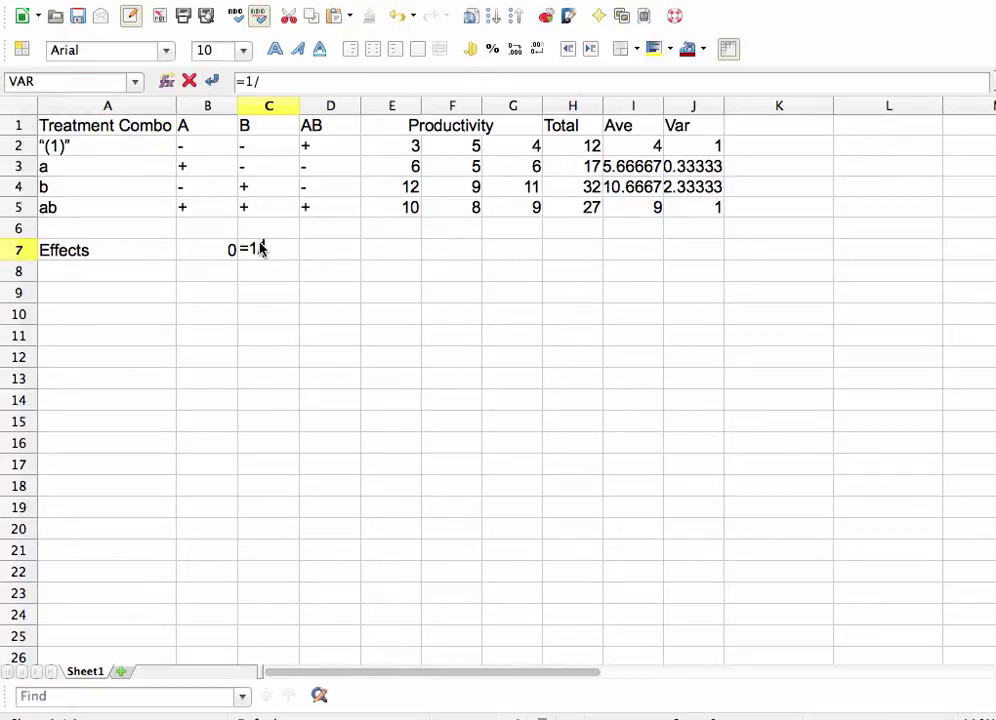
pyautogui.write('6*(')
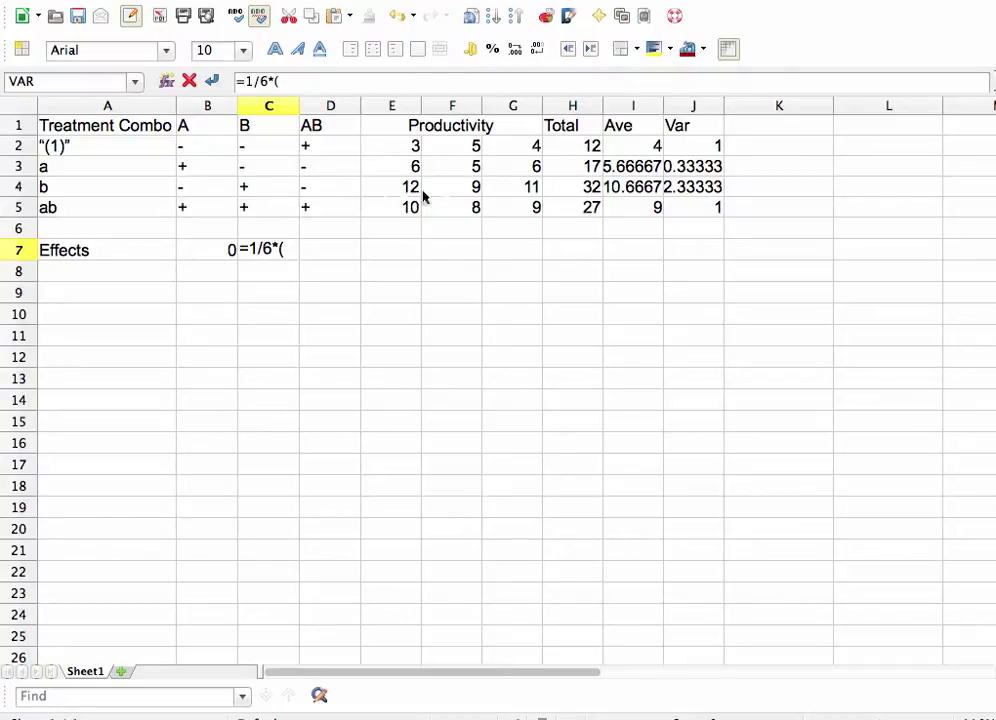
pyautogui.click(554, 190)
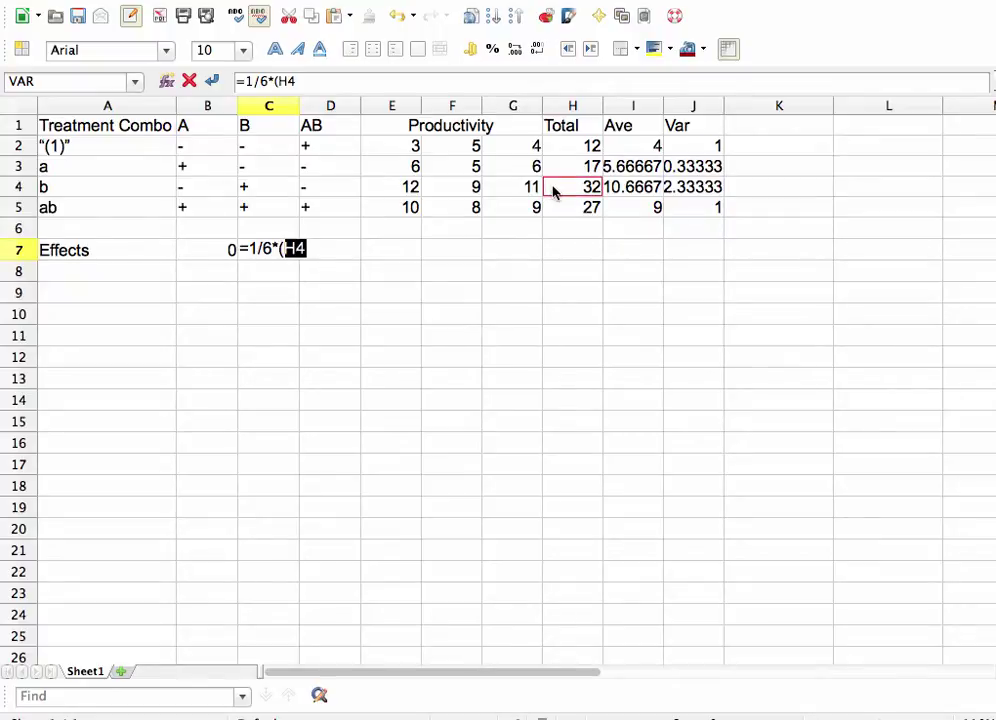
pyautogui.write('+')
pyautogui.click(559, 213)
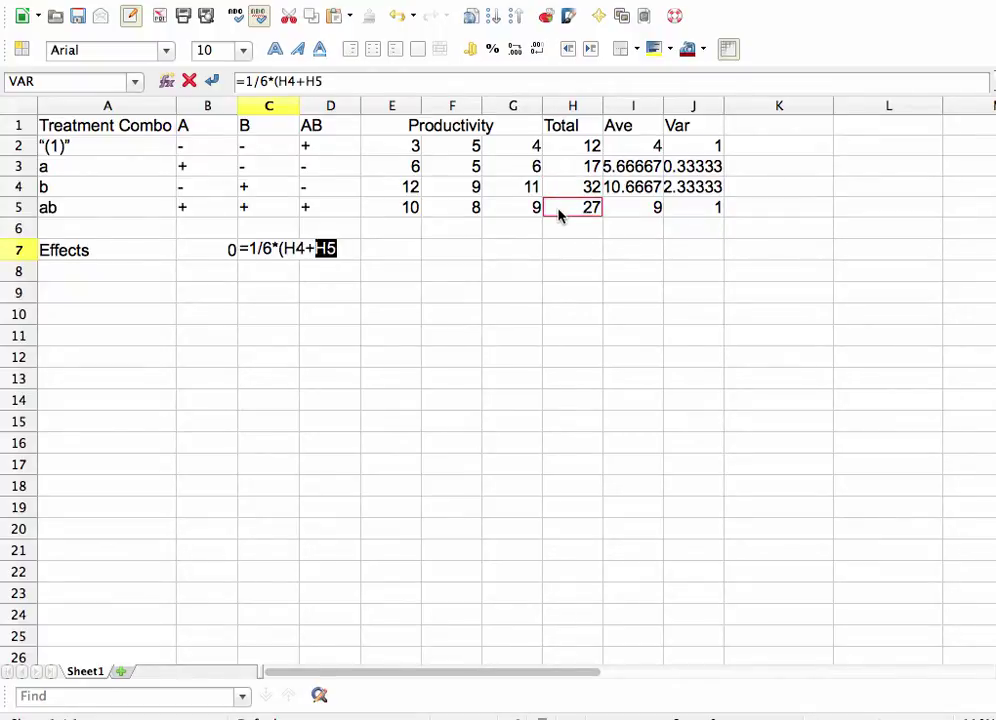
pyautogui.write('-')
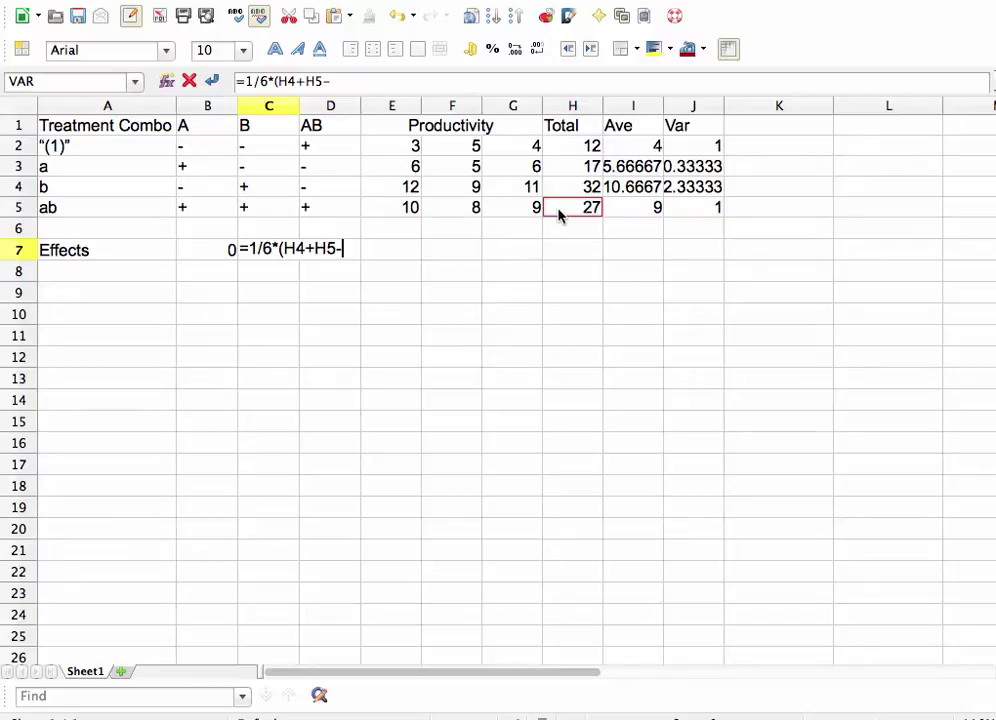
pyautogui.click(568, 147)
pyautogui.write('-')
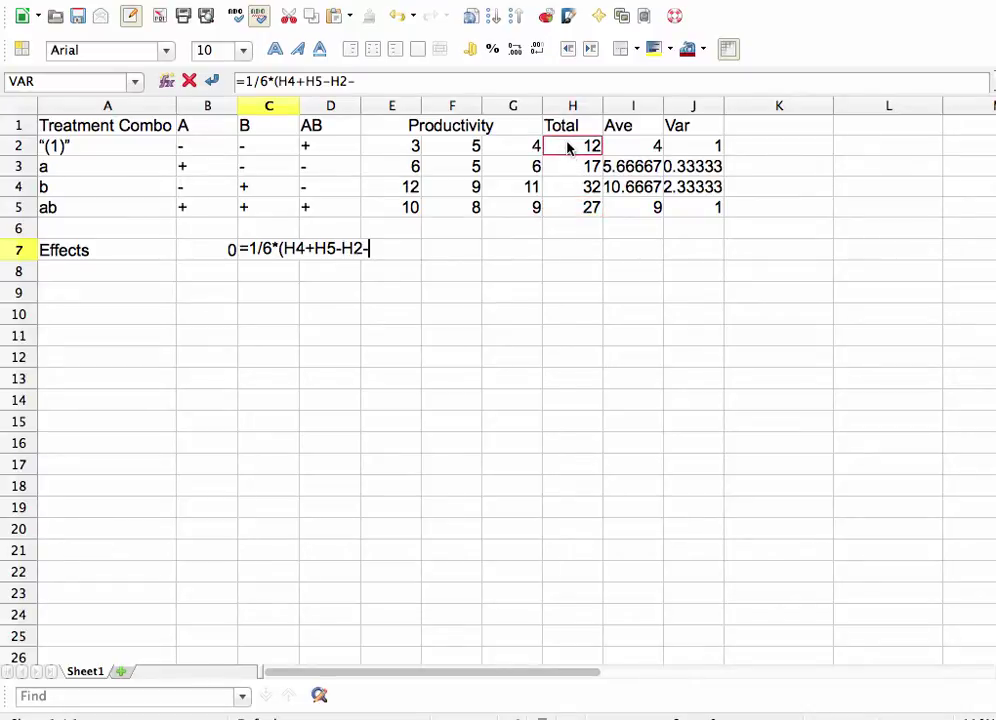
pyautogui.click(567, 167)
pyautogui.write(')')
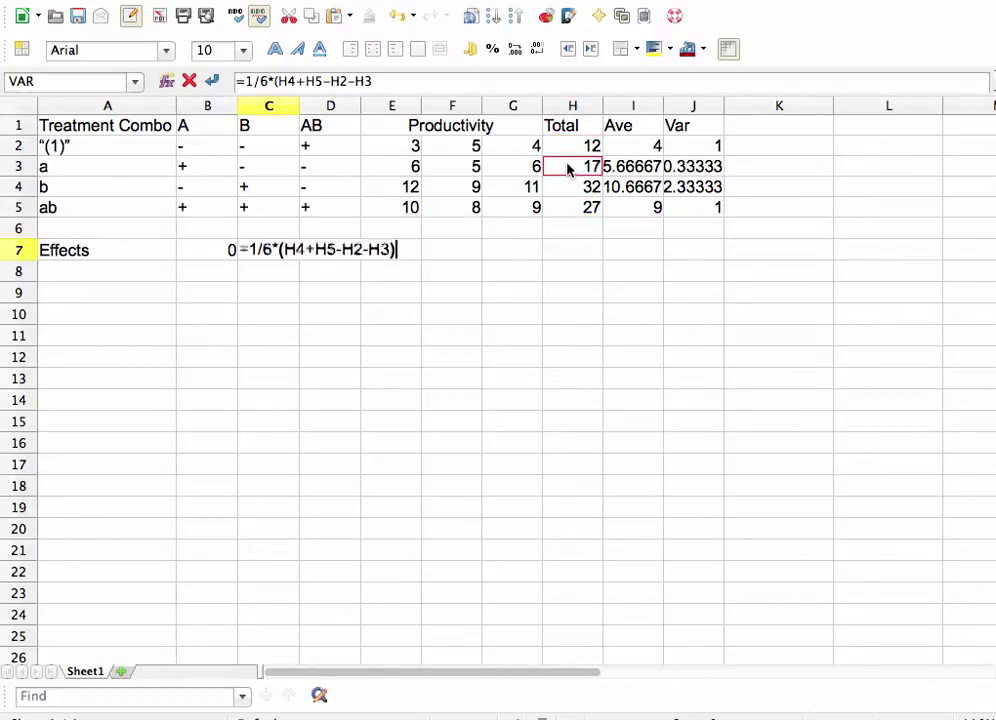
pyautogui.press('Return')
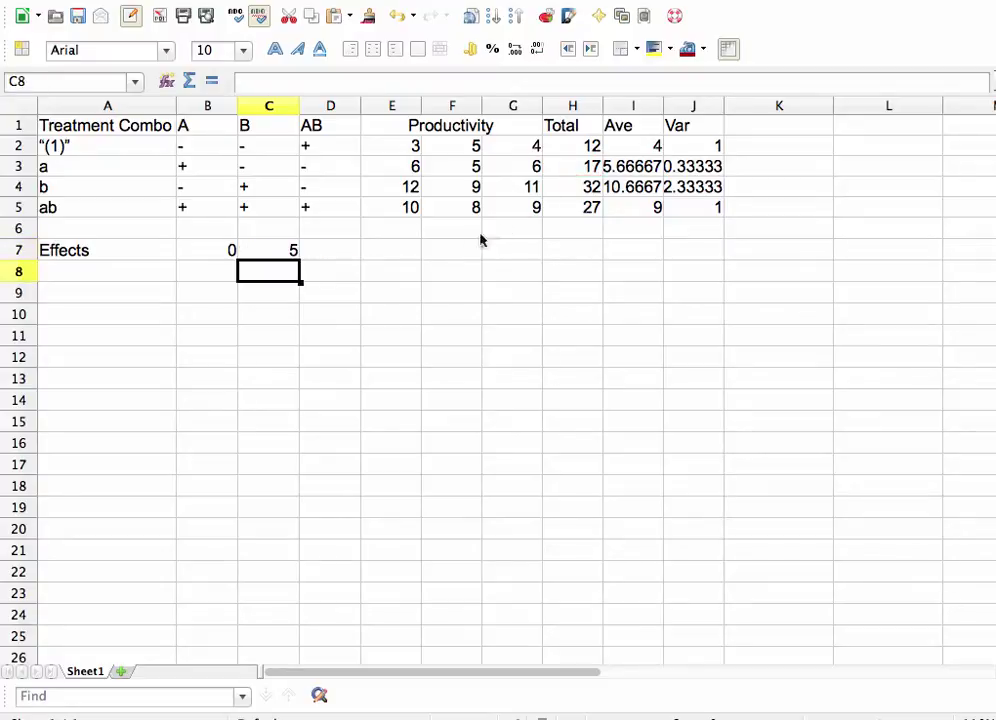
# Enter =1/6*(H2+H5-H3-H4) in D7, giving an AB effect of -1.6667
pyautogui.click(321, 254)
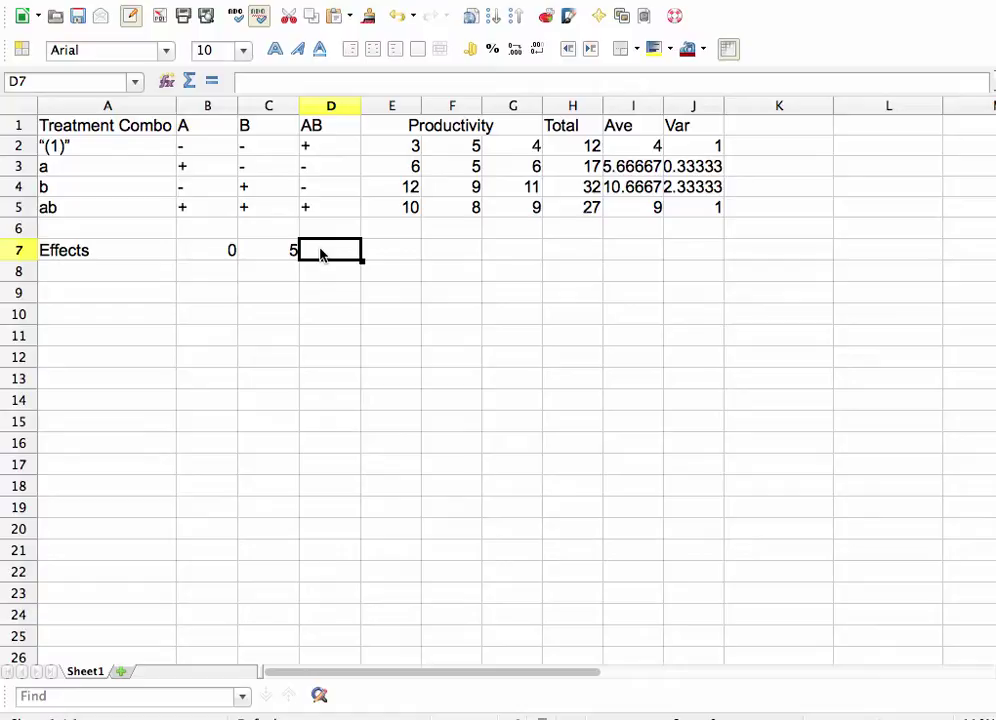
pyautogui.write('=1/')
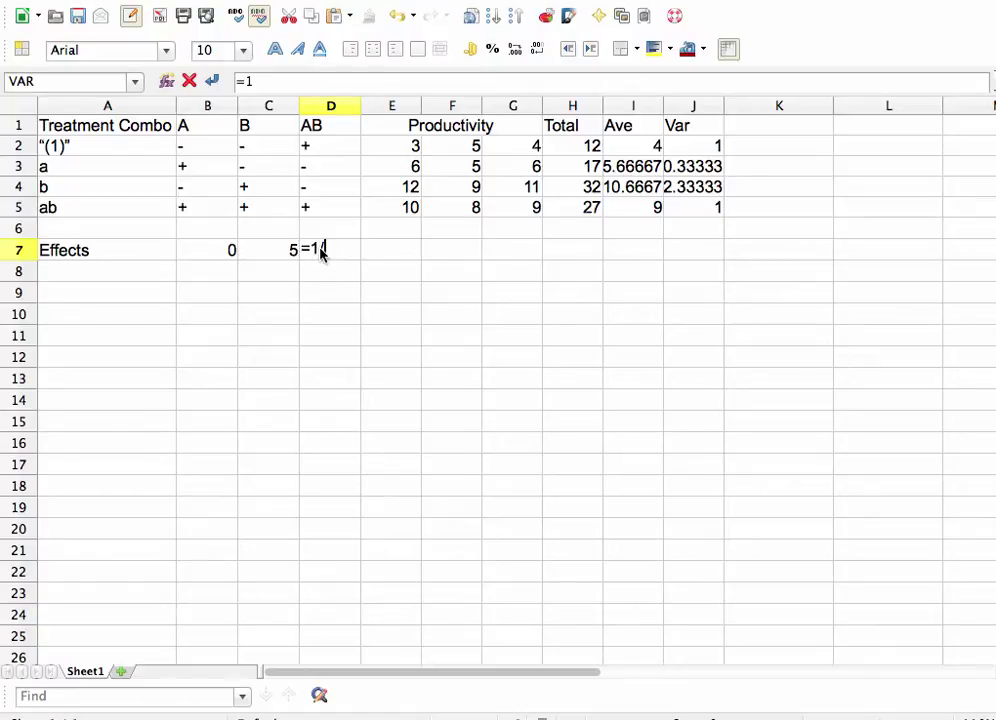
pyautogui.write('6*(')
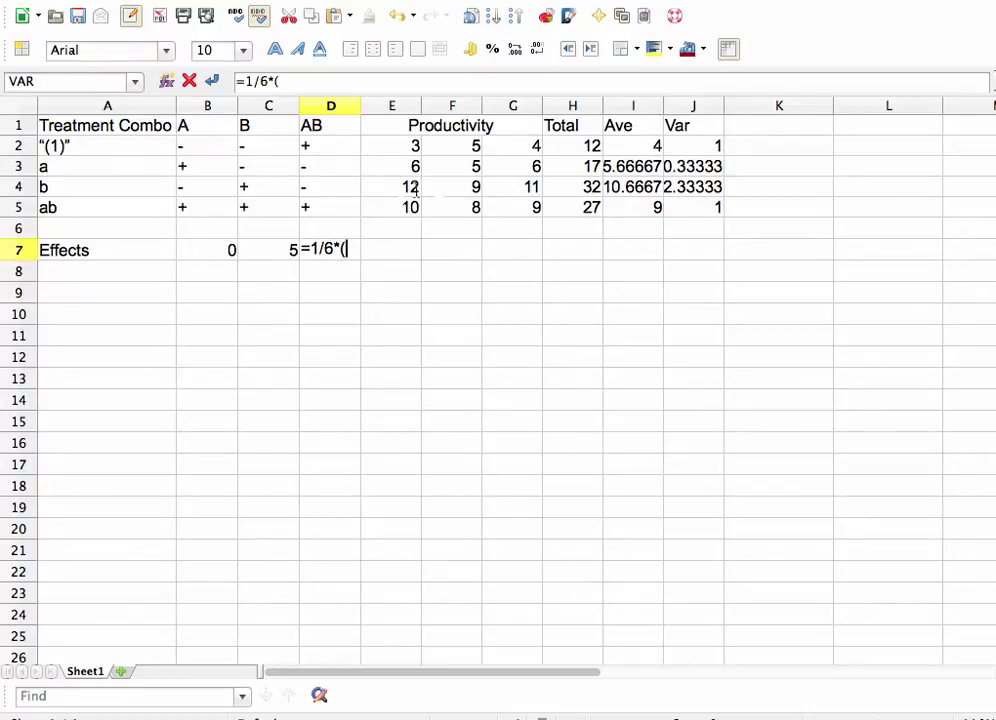
pyautogui.click(568, 147)
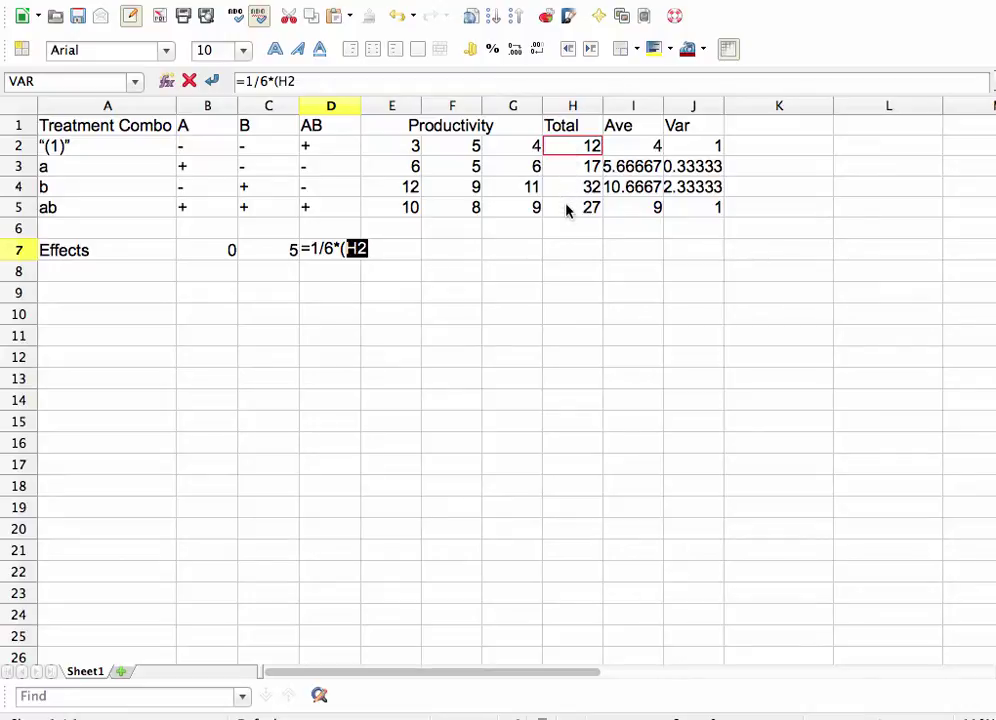
pyautogui.write('+')
pyautogui.click(575, 209)
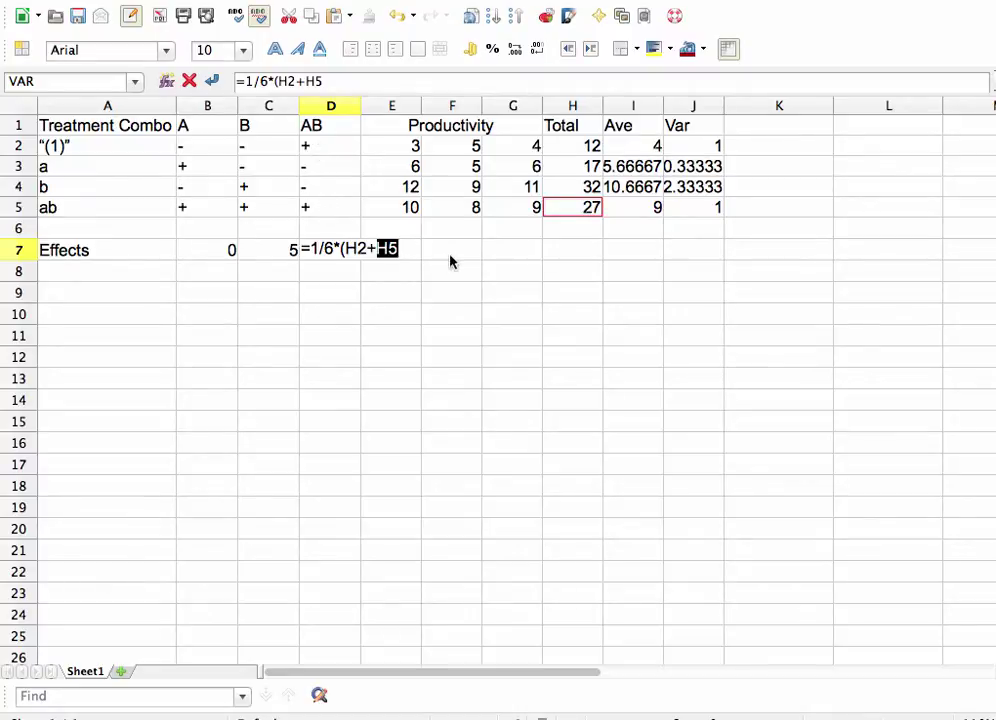
pyautogui.write('-')
pyautogui.click(560, 166)
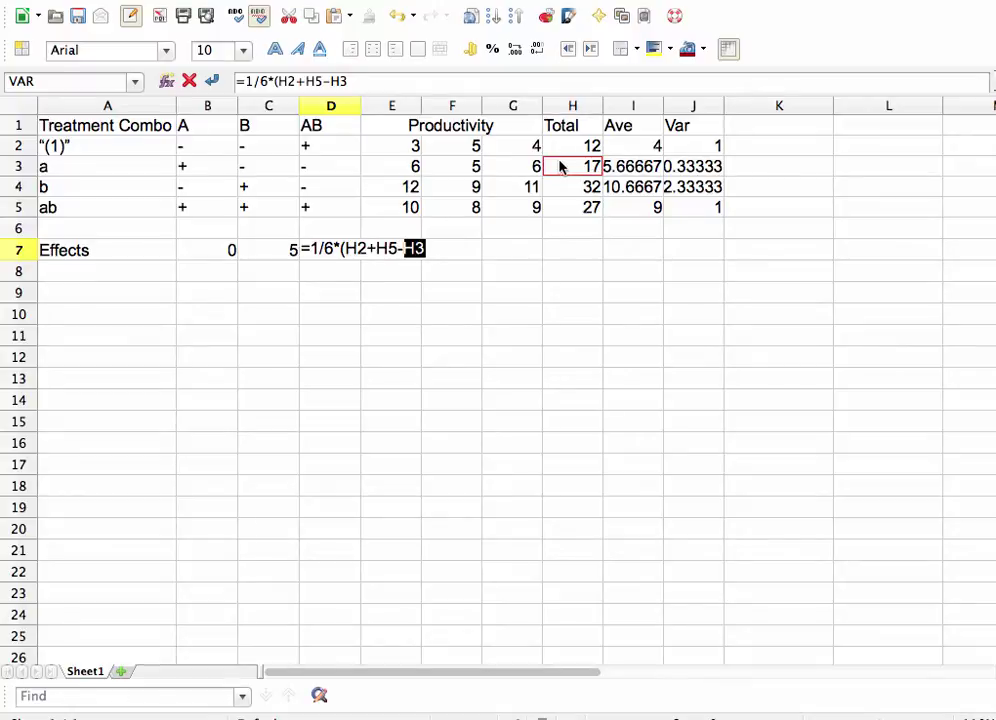
pyautogui.write('-')
pyautogui.click(562, 191)
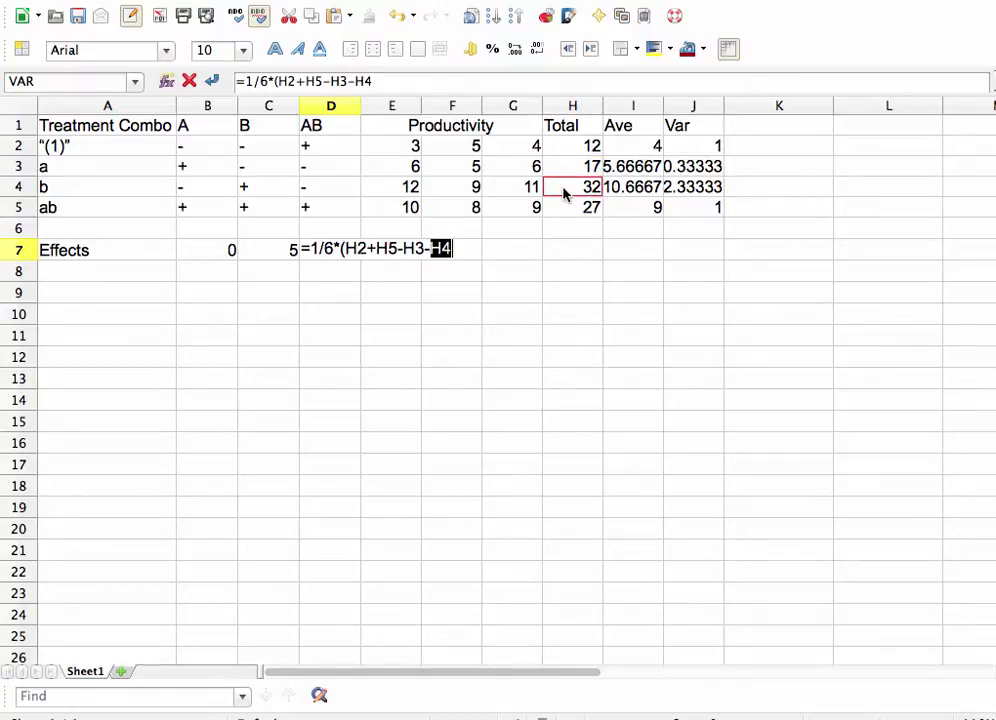
pyautogui.write(')')
pyautogui.press('Return')
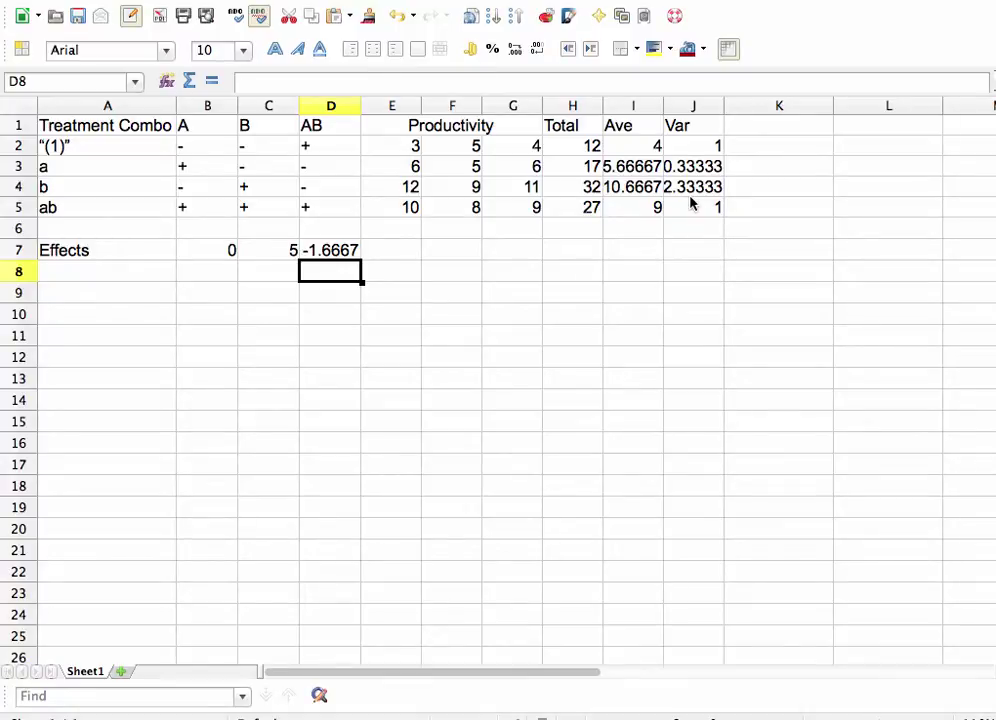
# Type the label 'var' into cell I7
pyautogui.click(625, 251)
pyautogui.write('var')
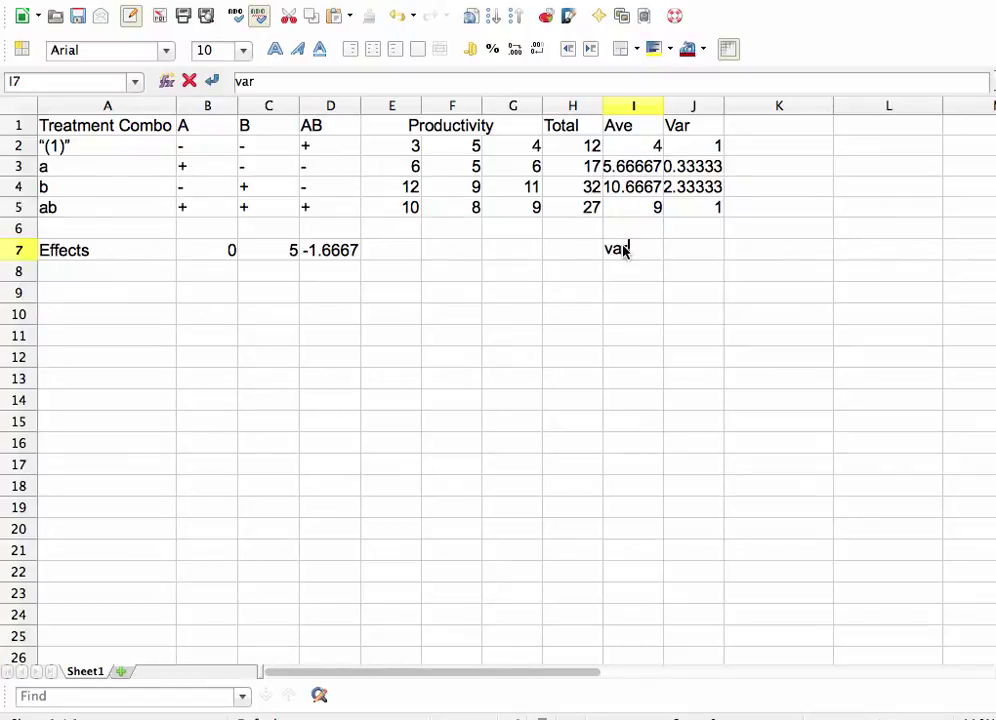
# Enter the average of the Var column in J7, giving pooled variance 1.16667
pyautogui.click(685, 250)
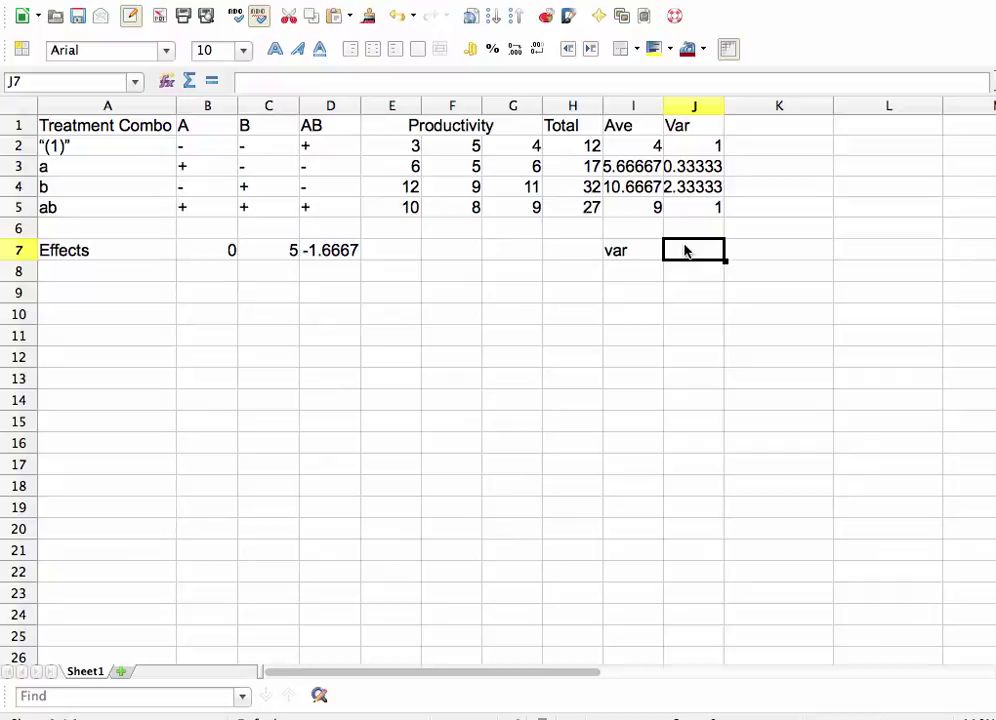
pyautogui.write('=aver')
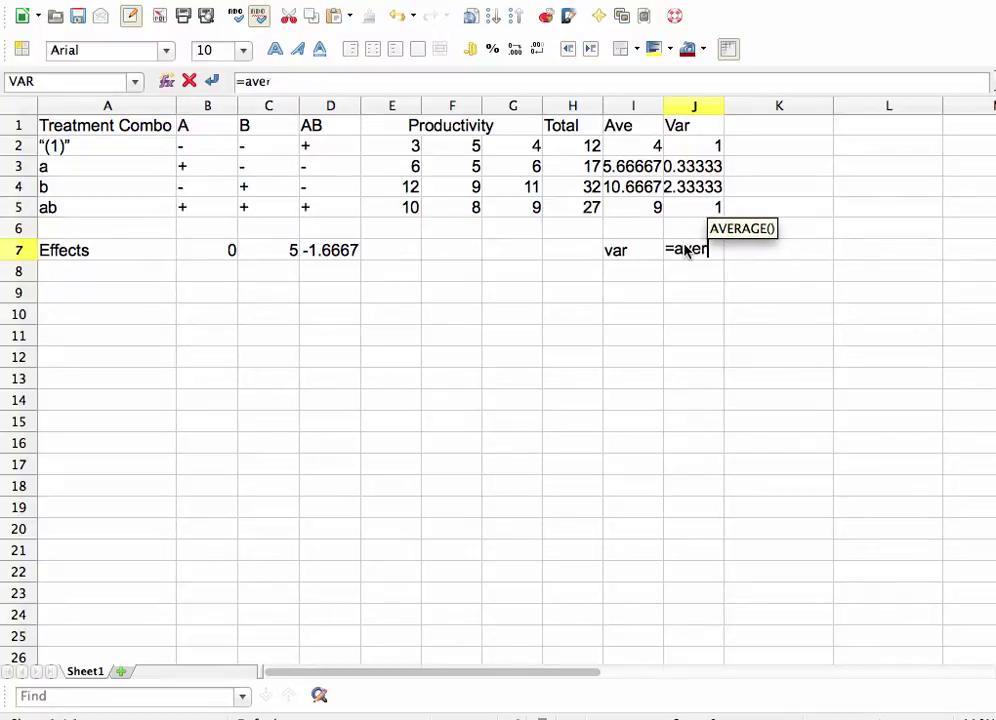
pyautogui.press('Return')
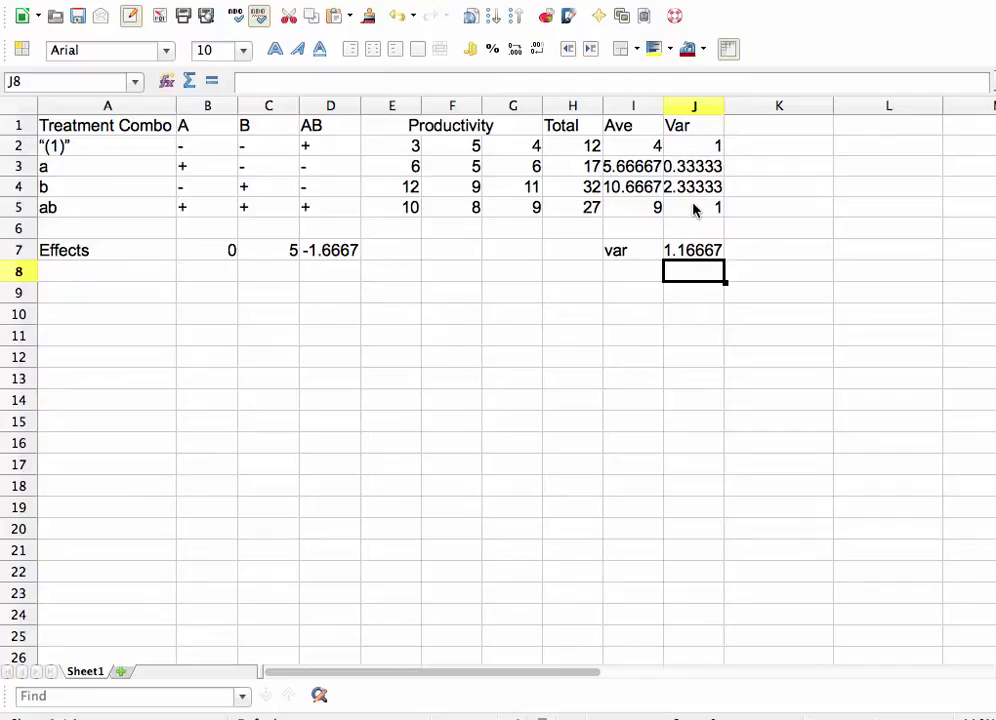
# Label I8 'se(Effect)' and start the formula =sqrt(J7/ in J8
pyautogui.click(614, 272)
pyautogui.write('se(Effect)')
pyautogui.press('Tab')
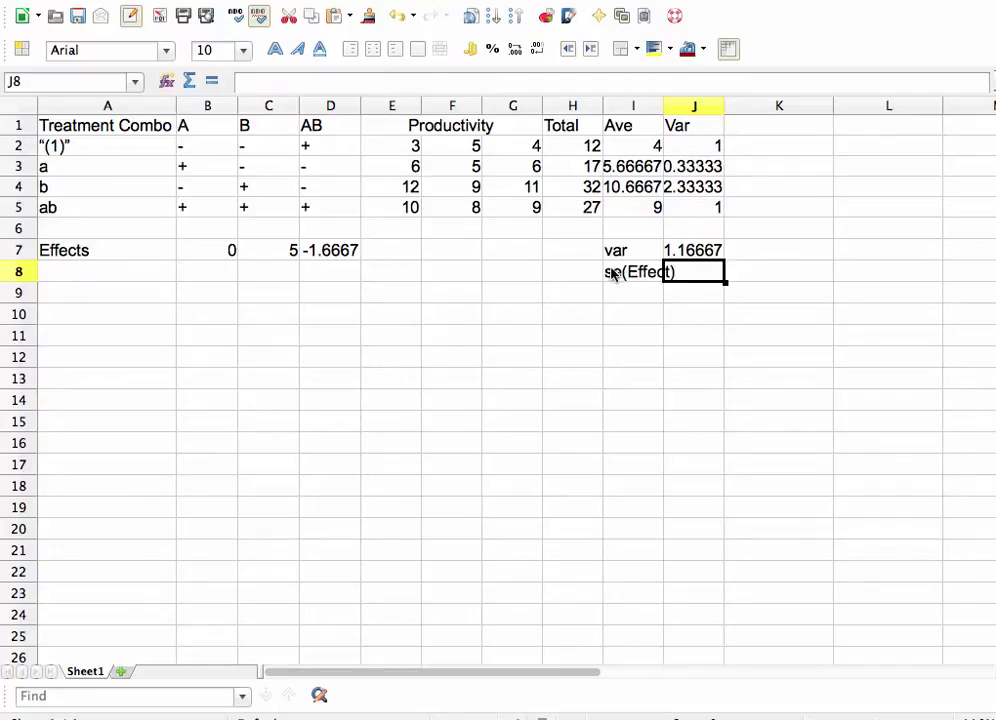
pyautogui.write('=sq')
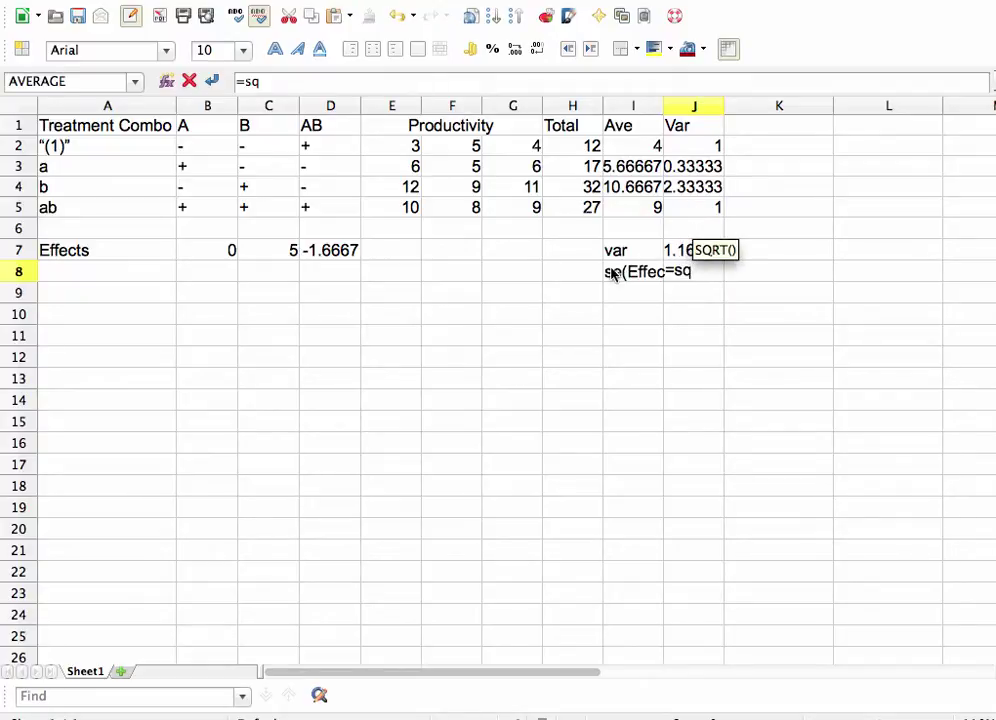
pyautogui.write('rt(')
pyautogui.click(672, 251)
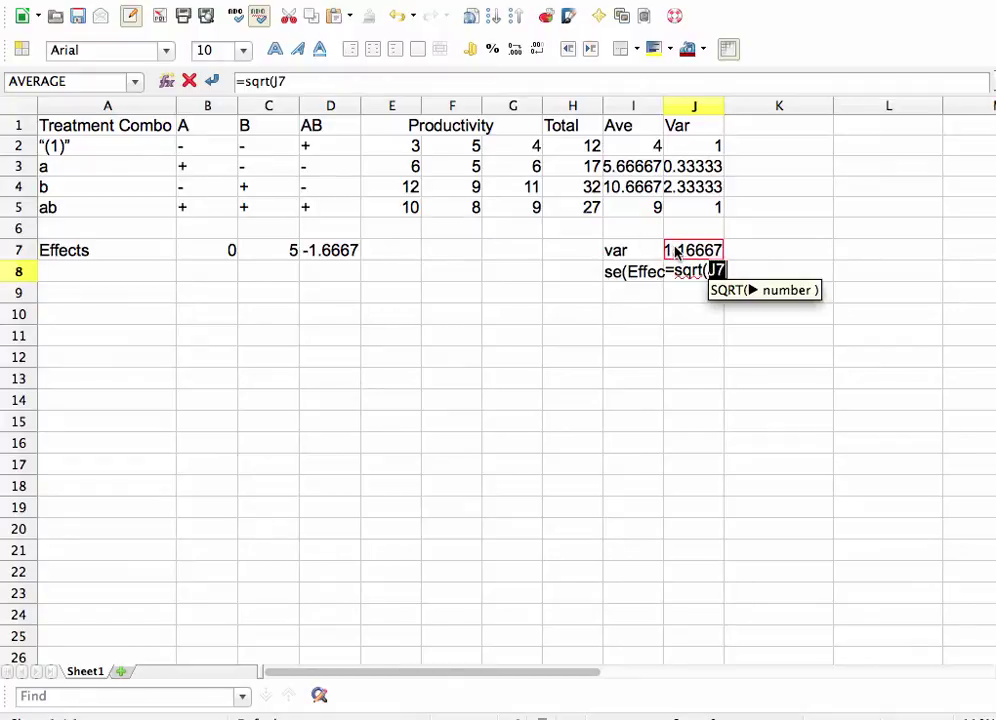
pyautogui.write('=')
pyautogui.press('BackSpace')
pyautogui.write('/')
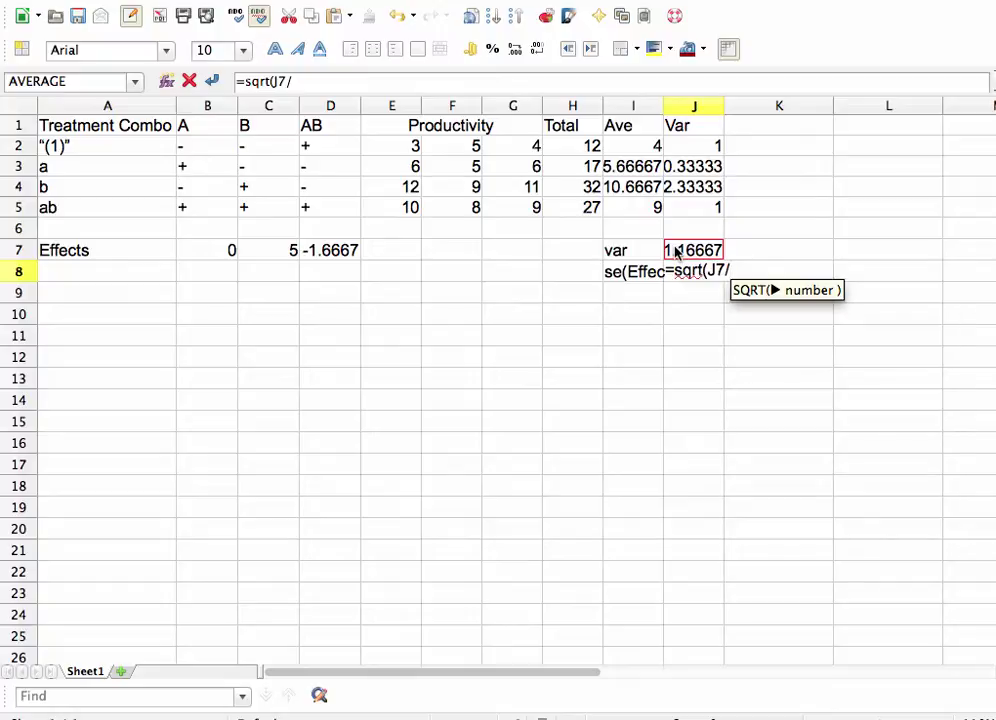
# Finish J8 as =sqrt(J7/3) and label A8 't ratio'
pyautogui.write('3')
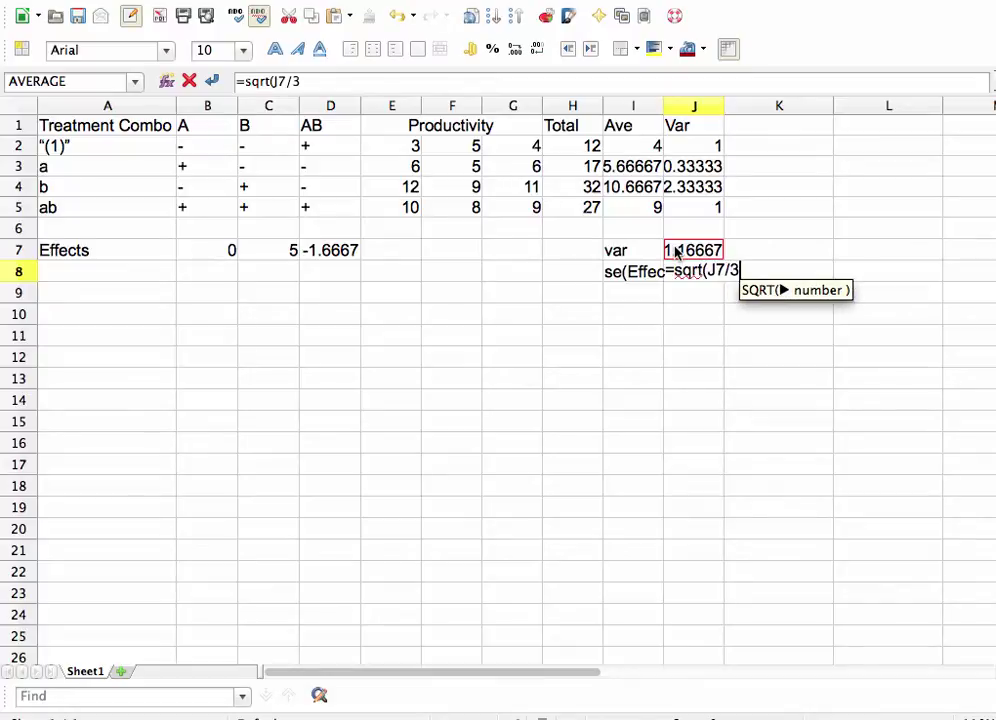
pyautogui.press('Return')
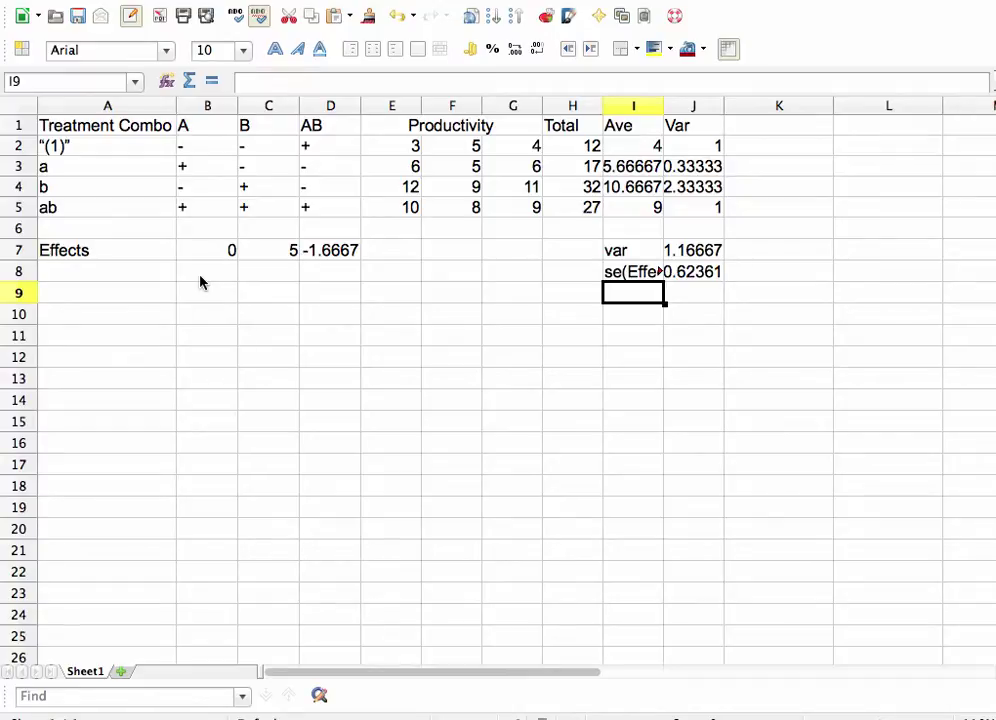
pyautogui.press('Up')
pyautogui.press('Home')
pyautogui.write('t ratio')
pyautogui.press('Tab')
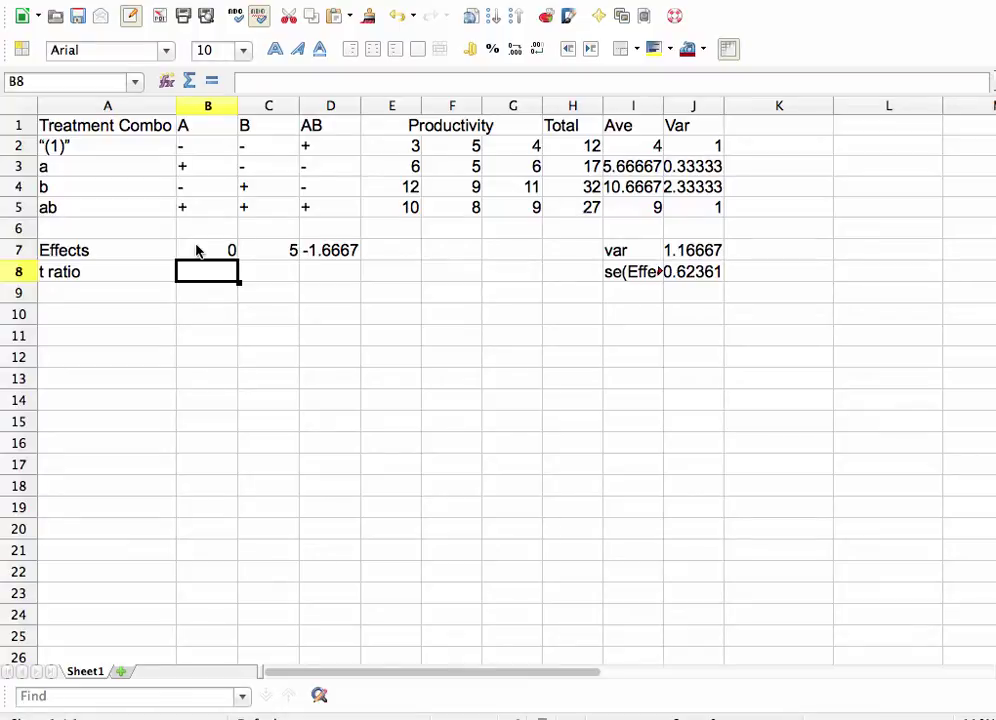
# Enter =B7/J8 in B8 for the A effect's t ratio
pyautogui.click(197, 250)
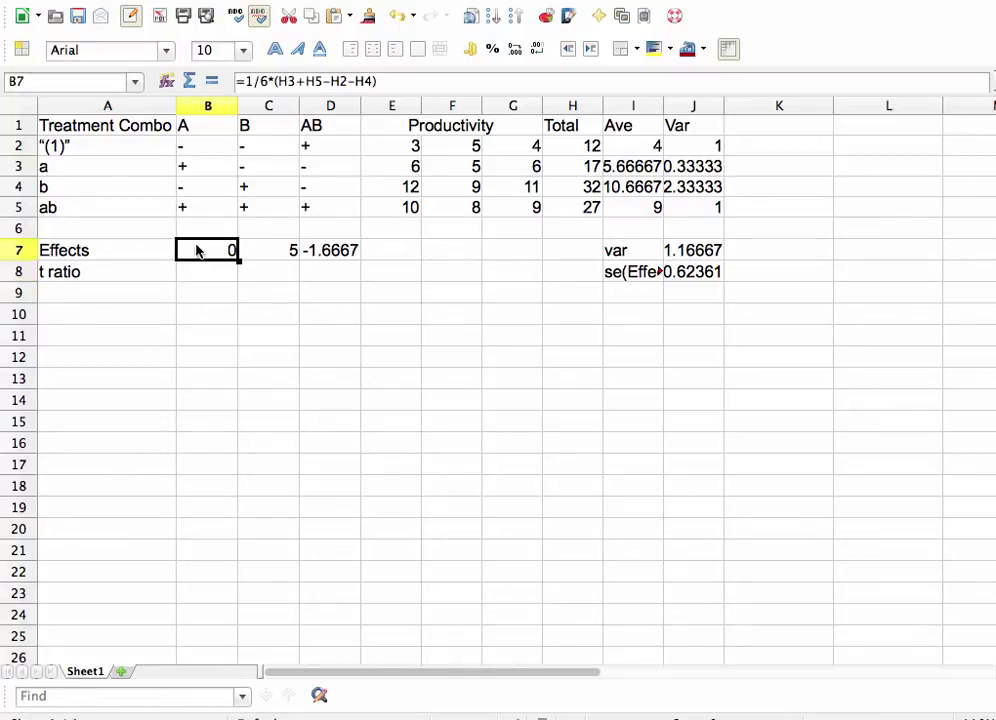
pyautogui.click(199, 272)
pyautogui.write('=')
pyautogui.click(198, 250)
pyautogui.write('/')
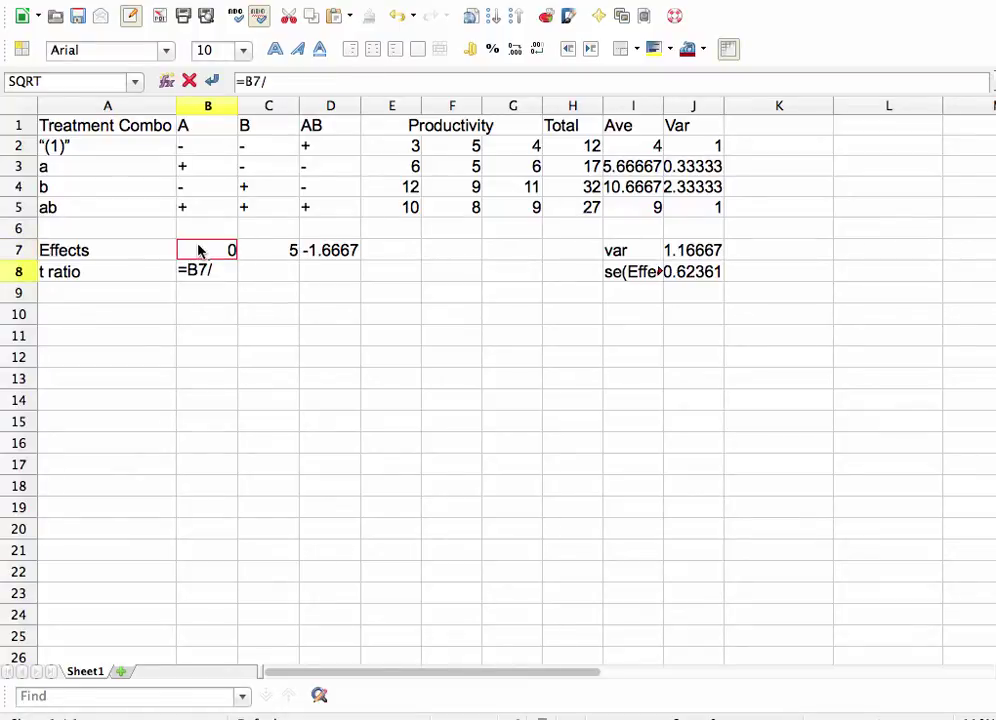
pyautogui.click(678, 275)
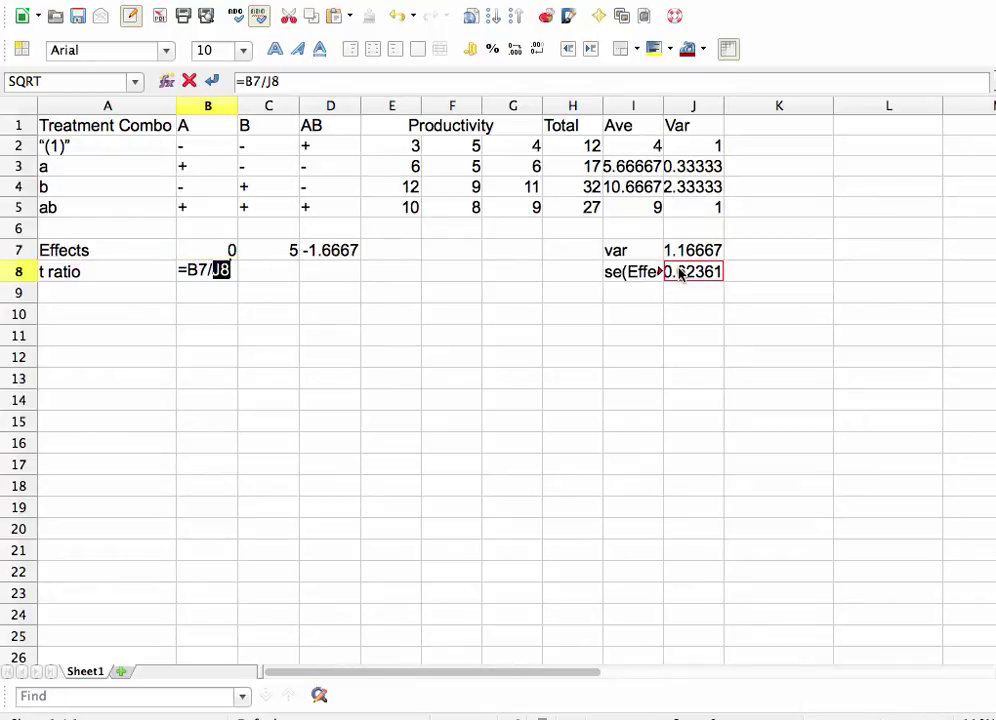
pyautogui.press('Return')
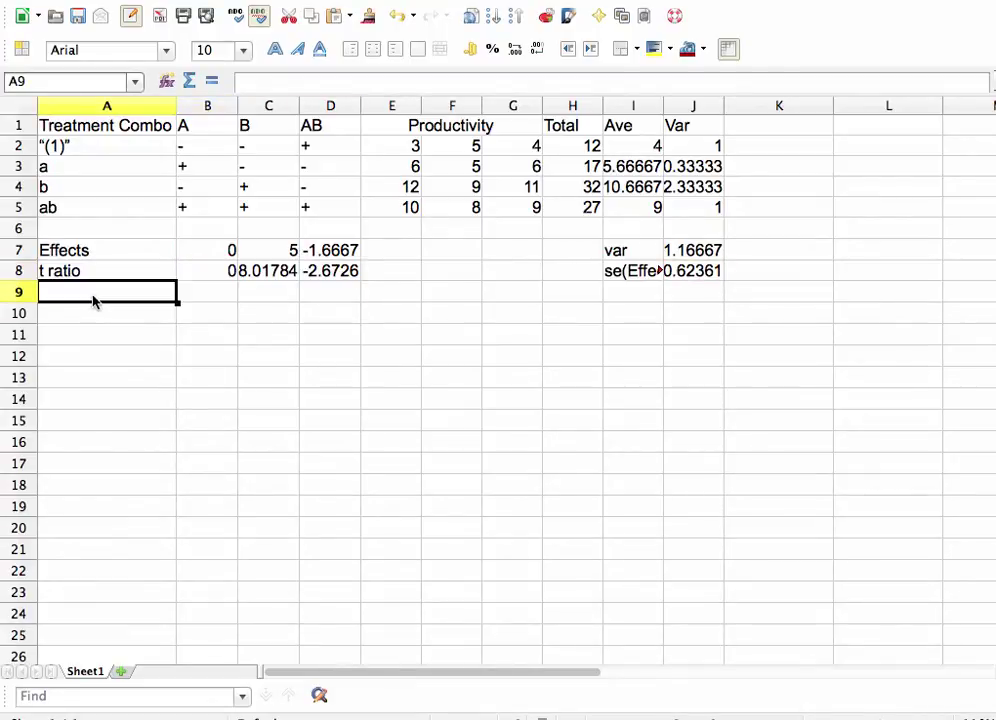
# Label A9 'P value' and enter =TDIST(B8,8,2) in B9
pyautogui.write('P v')
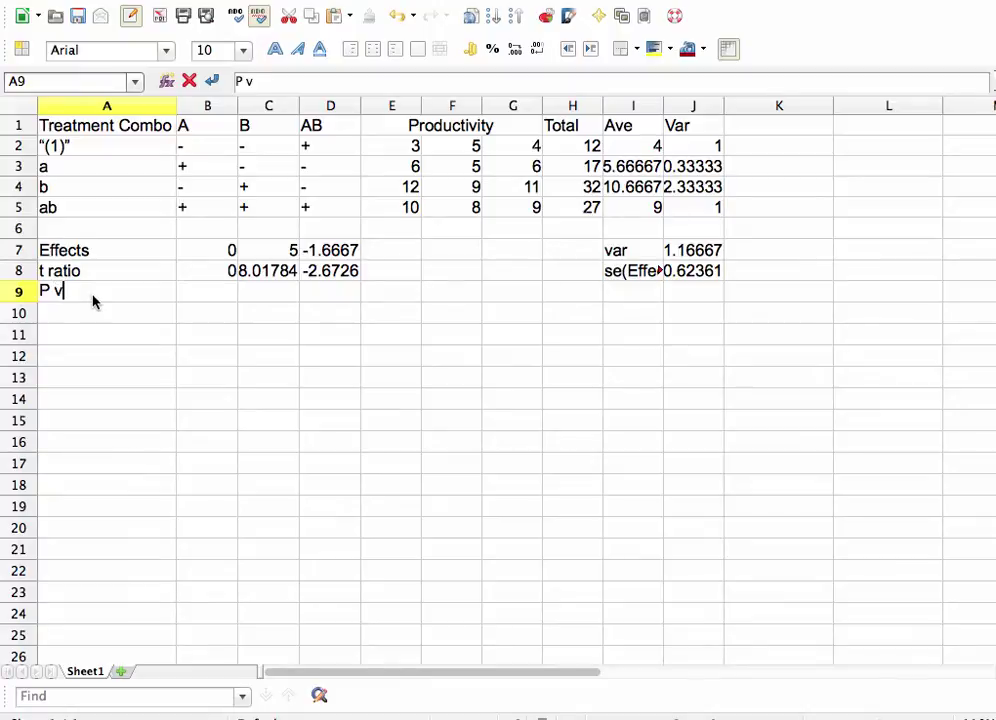
pyautogui.write('alue')
pyautogui.press('Tab')
pyautogui.write('=tdi')
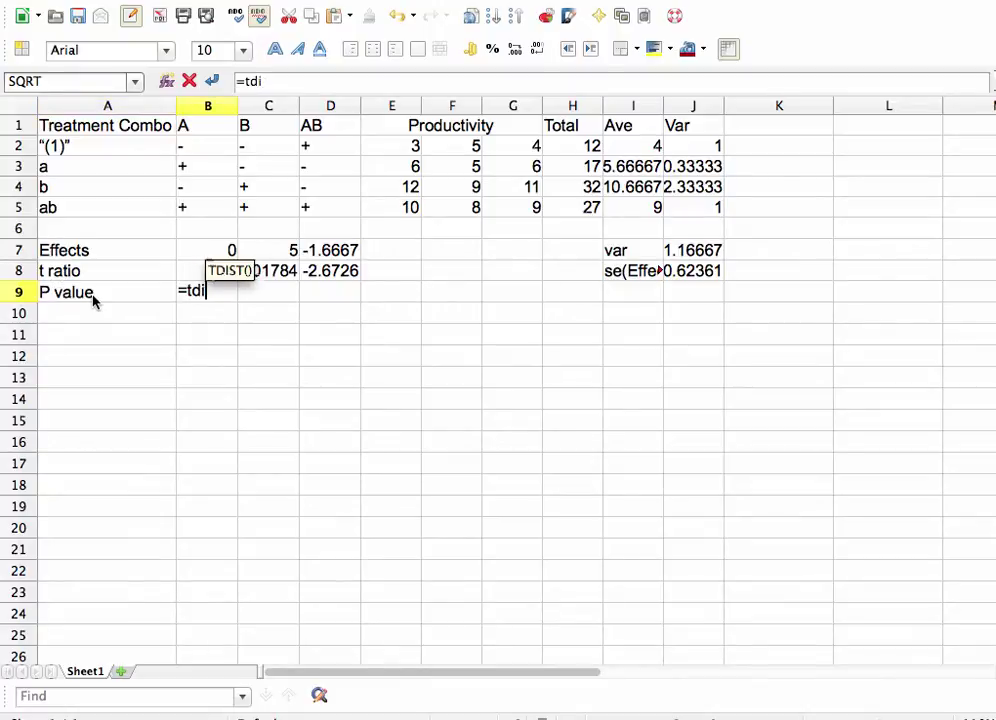
pyautogui.write('st(')
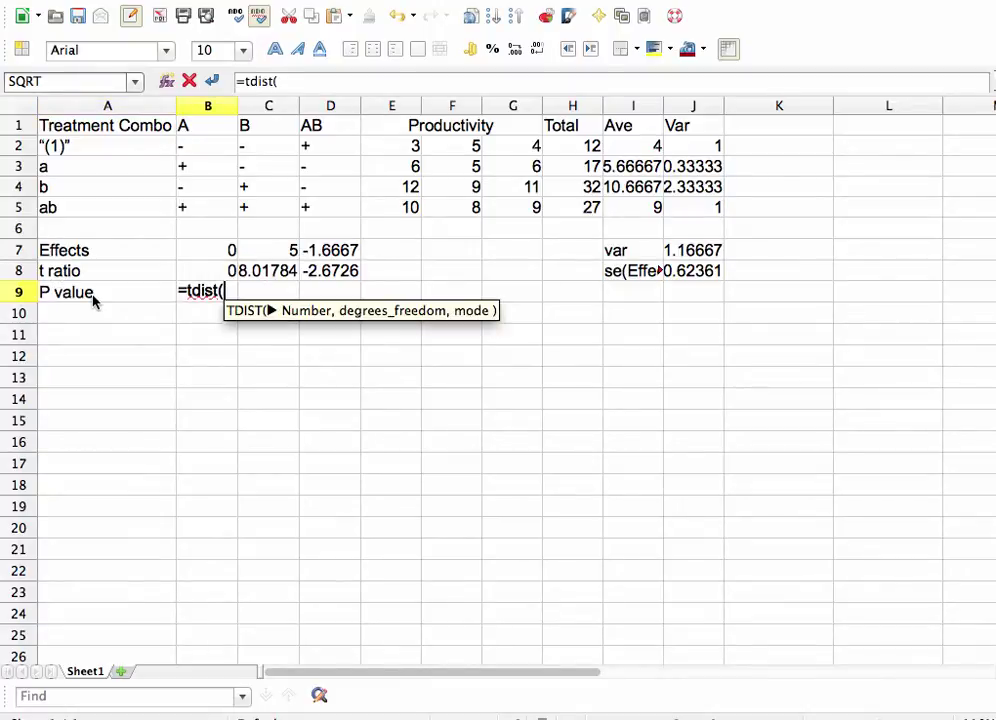
pyautogui.click(191, 272)
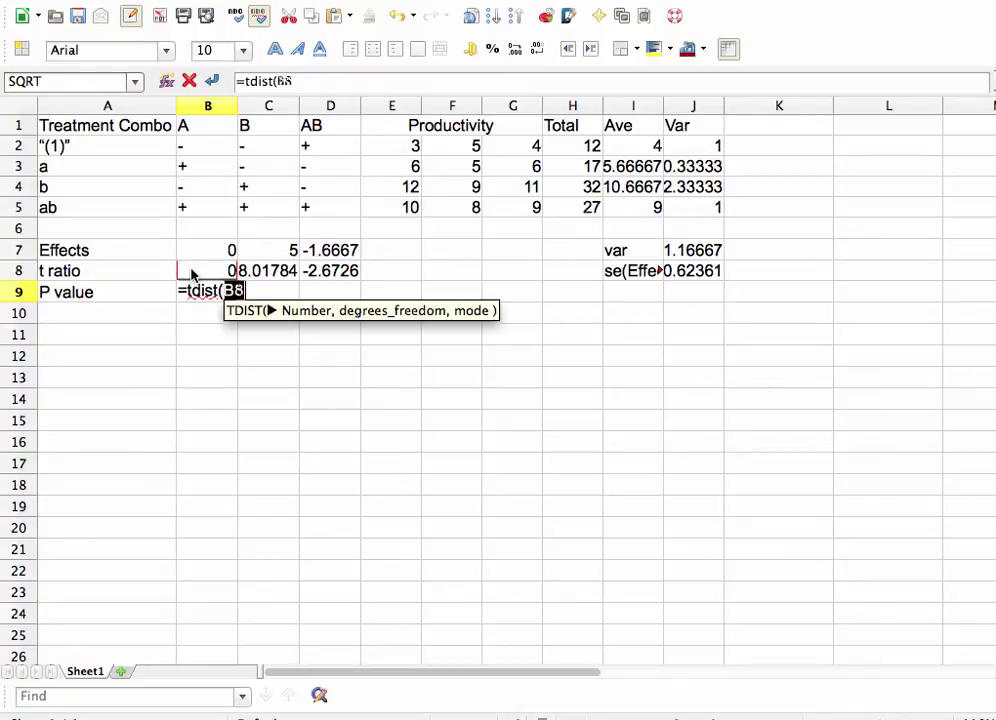
pyautogui.write(',')
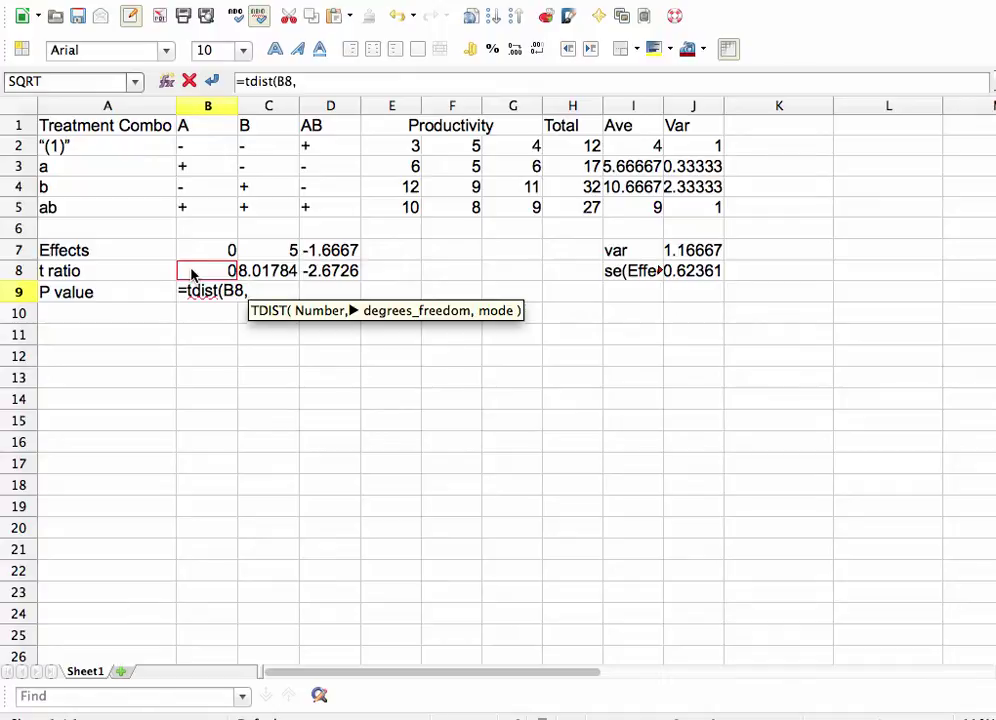
pyautogui.write('8')
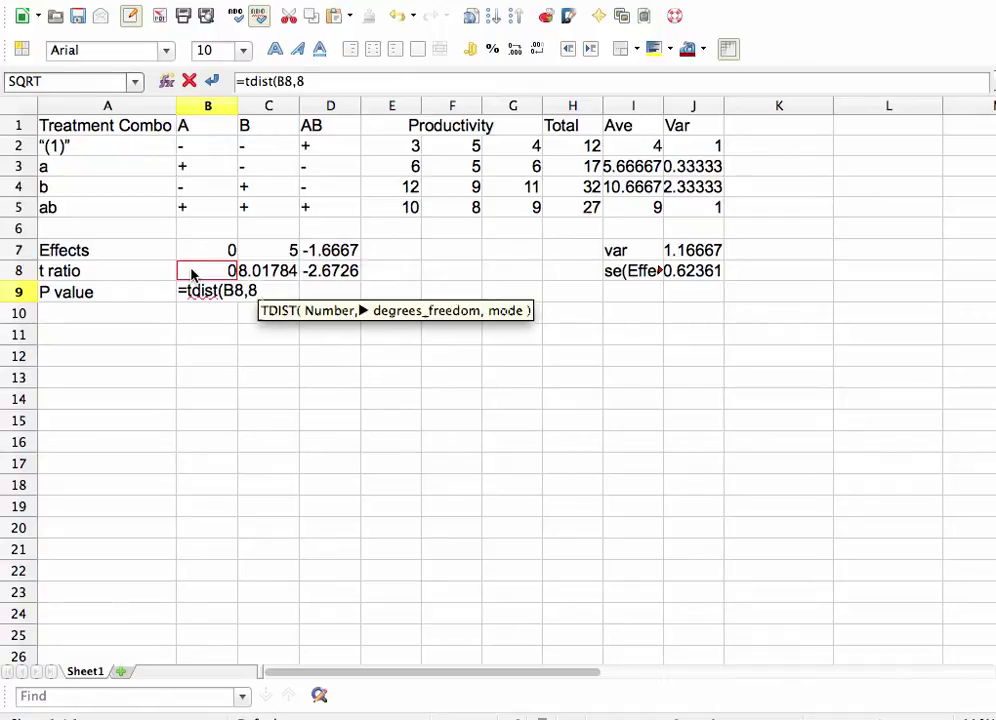
pyautogui.write(',2)')
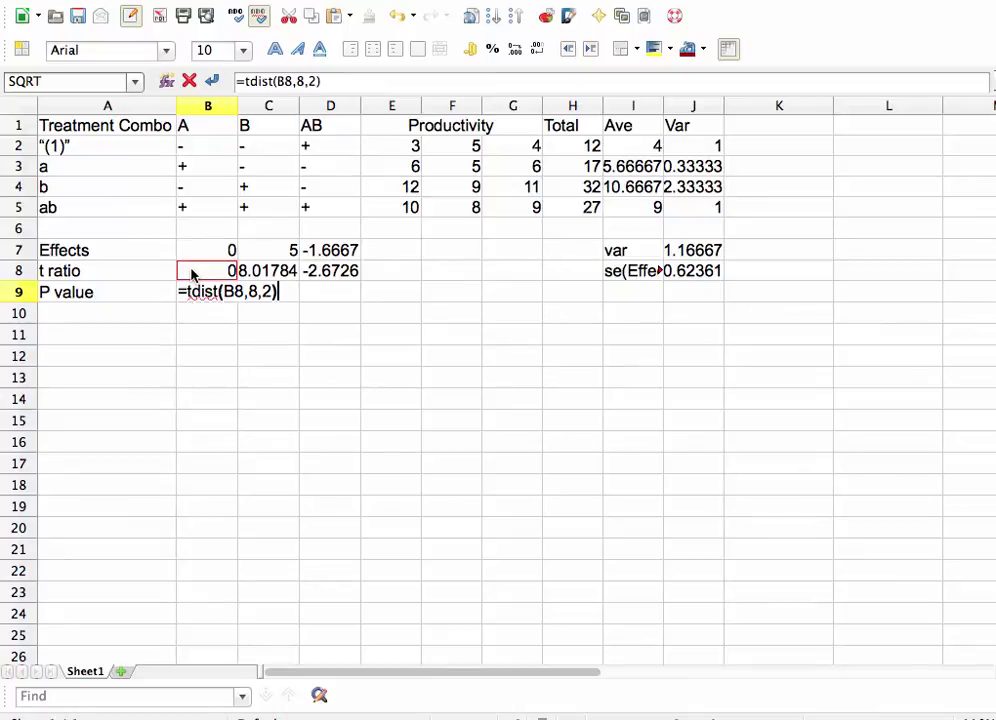
pyautogui.press('Return')
# Fill the p-value formula across to D9 and change D9 to use ABS(D8)
pyautogui.moveTo(311, 302); pyautogui.dragTo(345, 307)
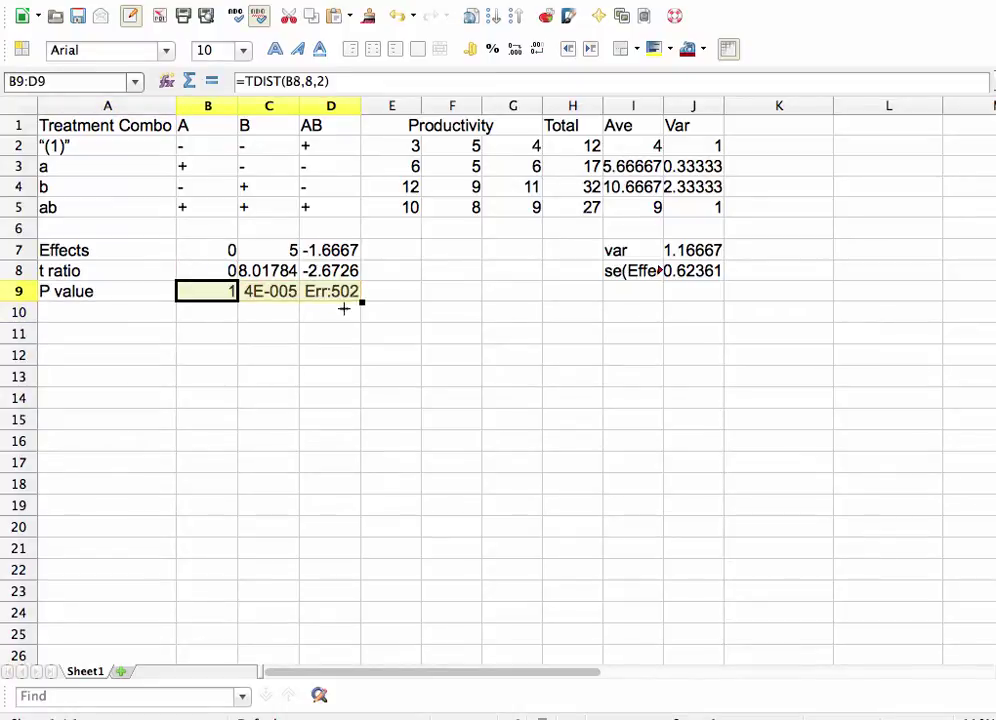
pyautogui.click(313, 296)
pyautogui.doubleClick(313, 291)
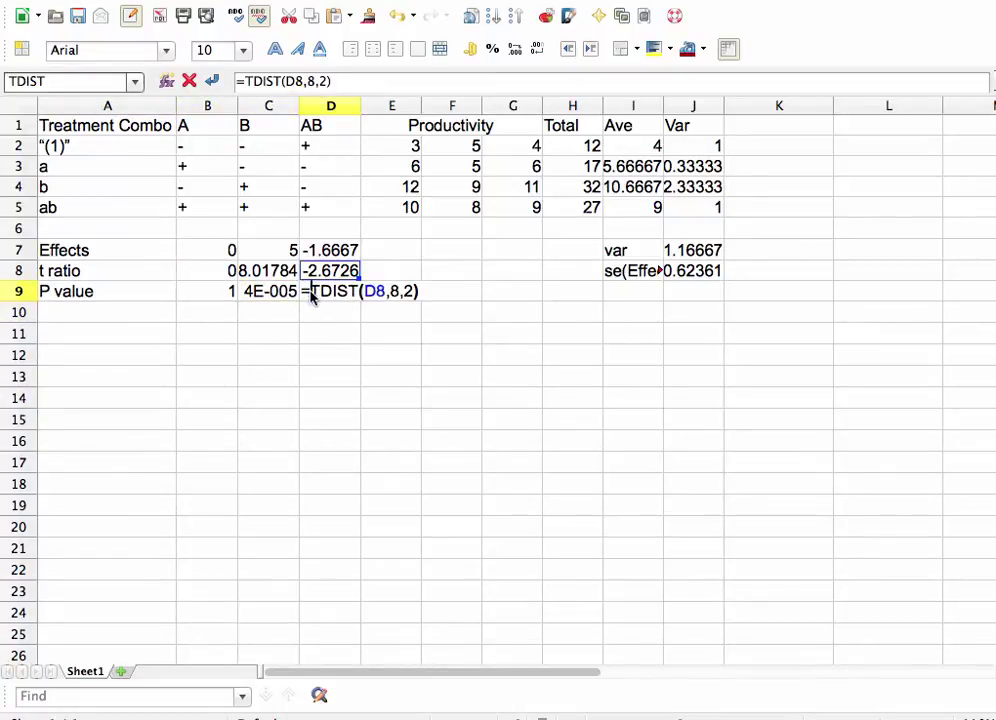
pyautogui.click(366, 291)
pyautogui.write('abs(')
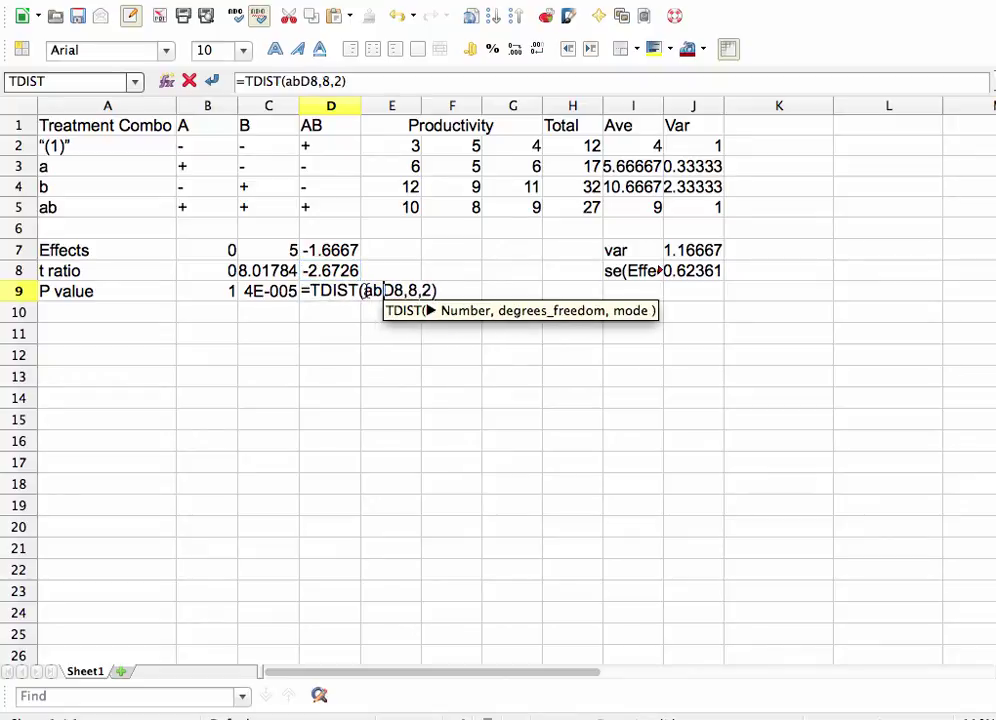
pyautogui.press('Right')
pyautogui.press('Right')
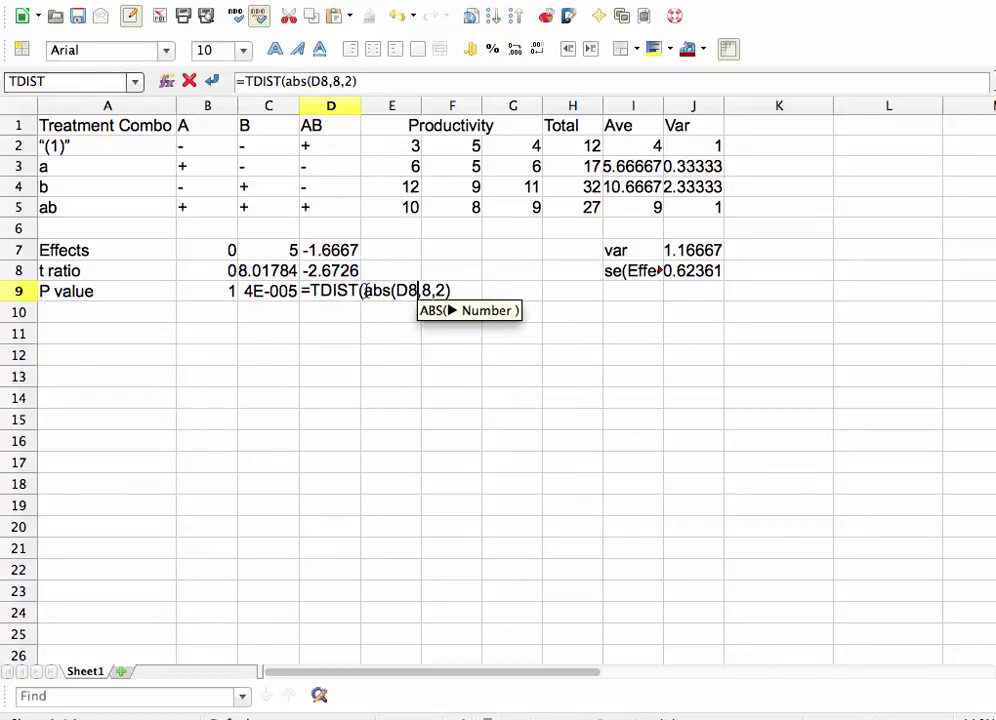
pyautogui.write(')')
pyautogui.press('Return')
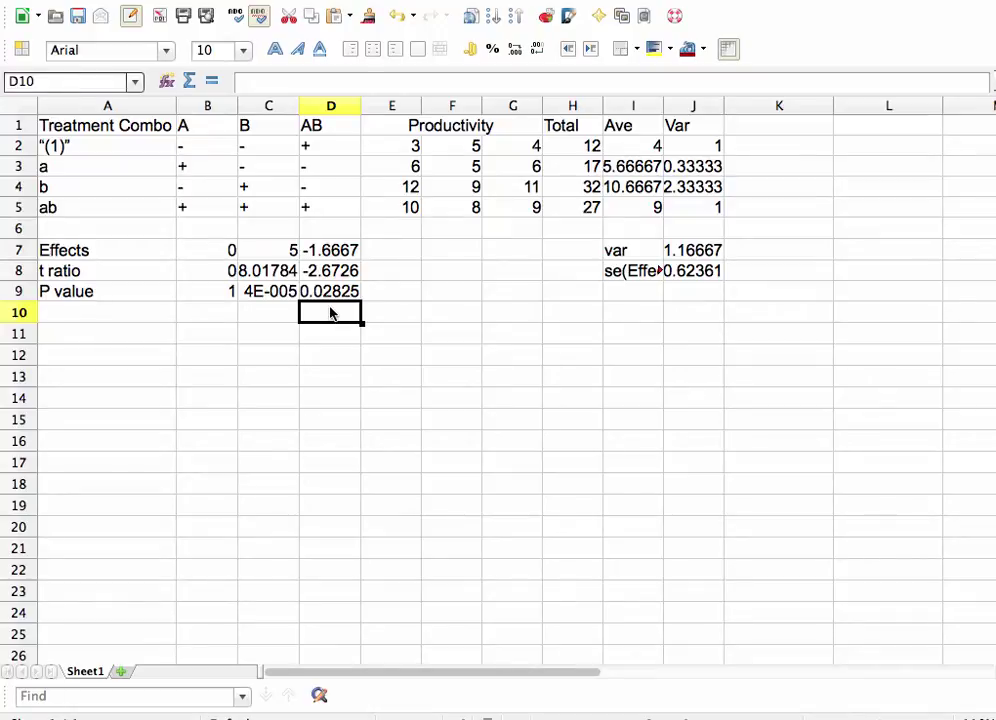
# Enter the heading 'Regression Model:' in A11
pyautogui.click(114, 340)
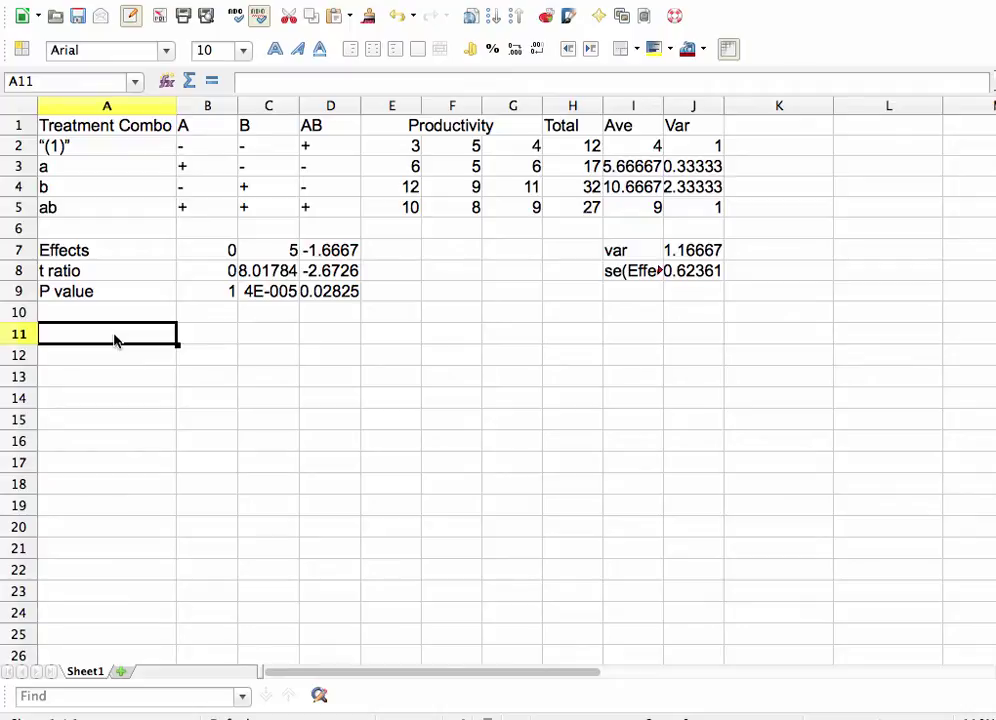
pyautogui.write('Regression Model')
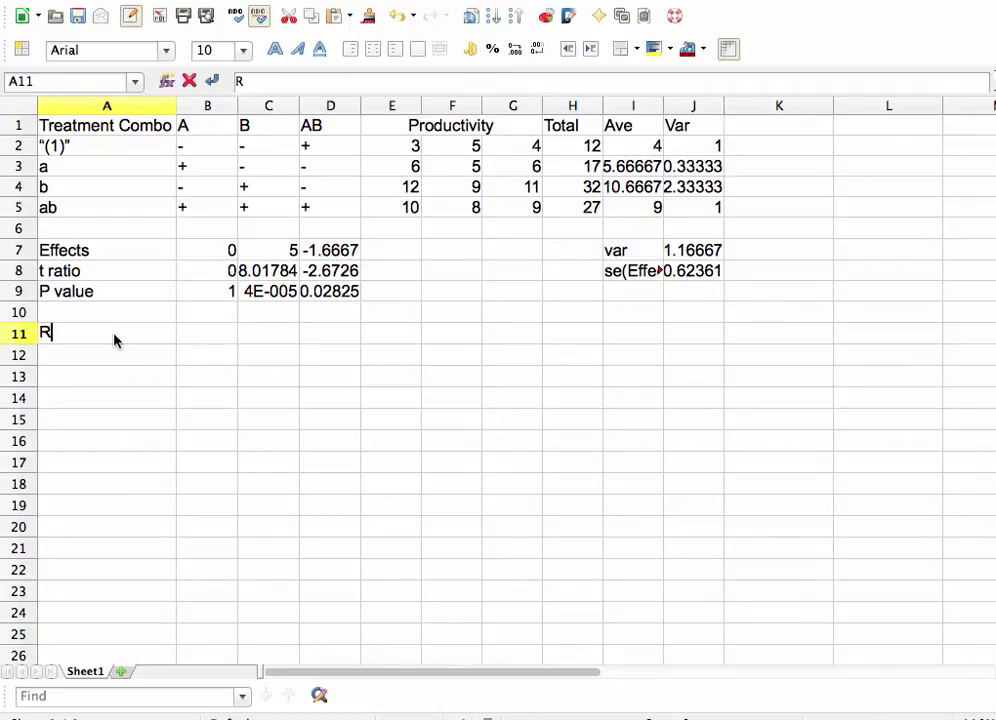
pyautogui.press('Tab')
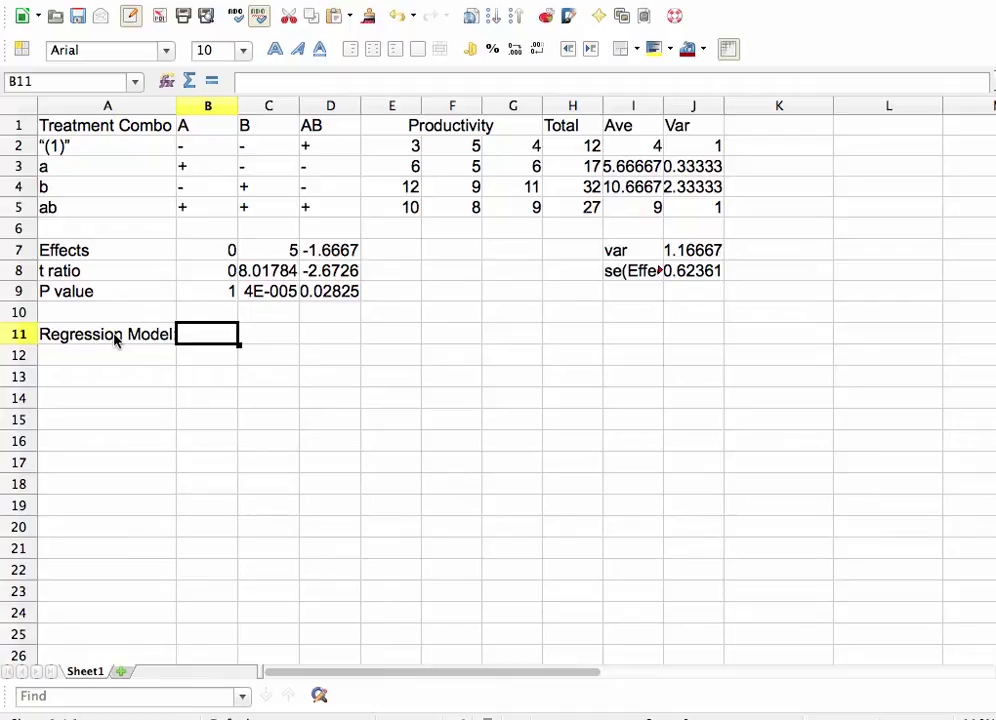
pyautogui.write(':')
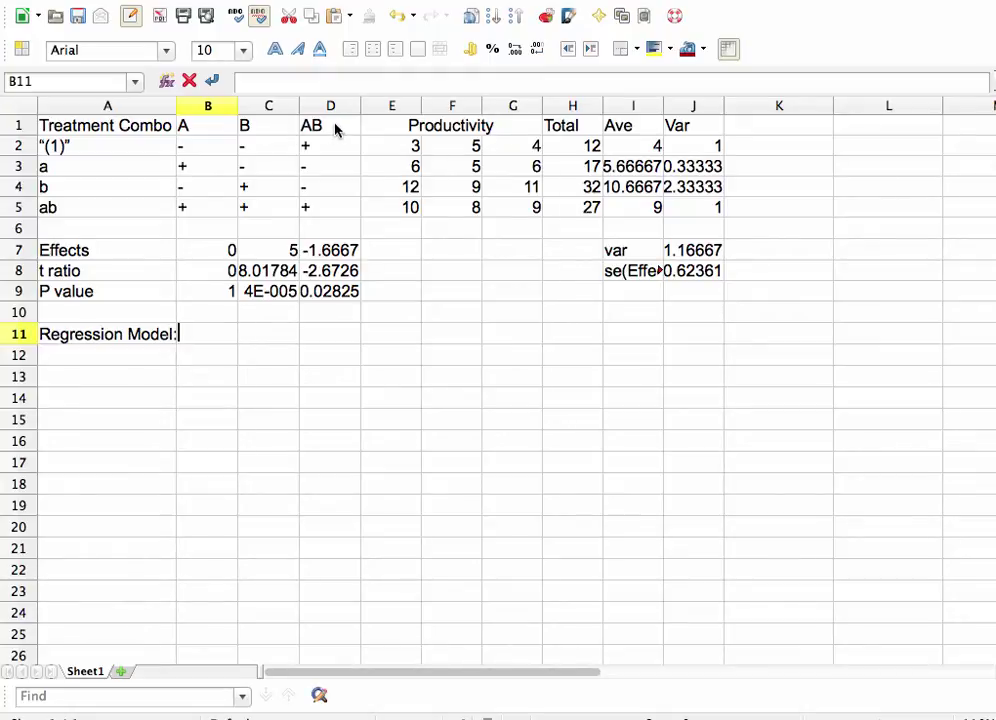
pyautogui.click(120, 355)
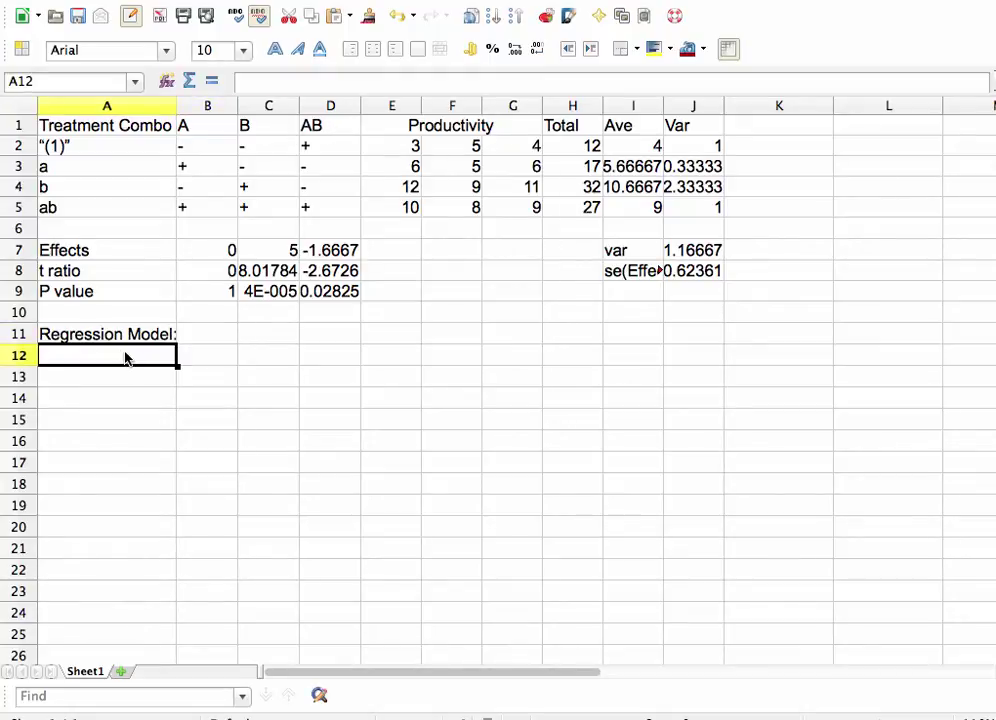
# List 'beta 0', 'beta 1' and 'beta 2' down column A from A12
pyautogui.write('beta 0')
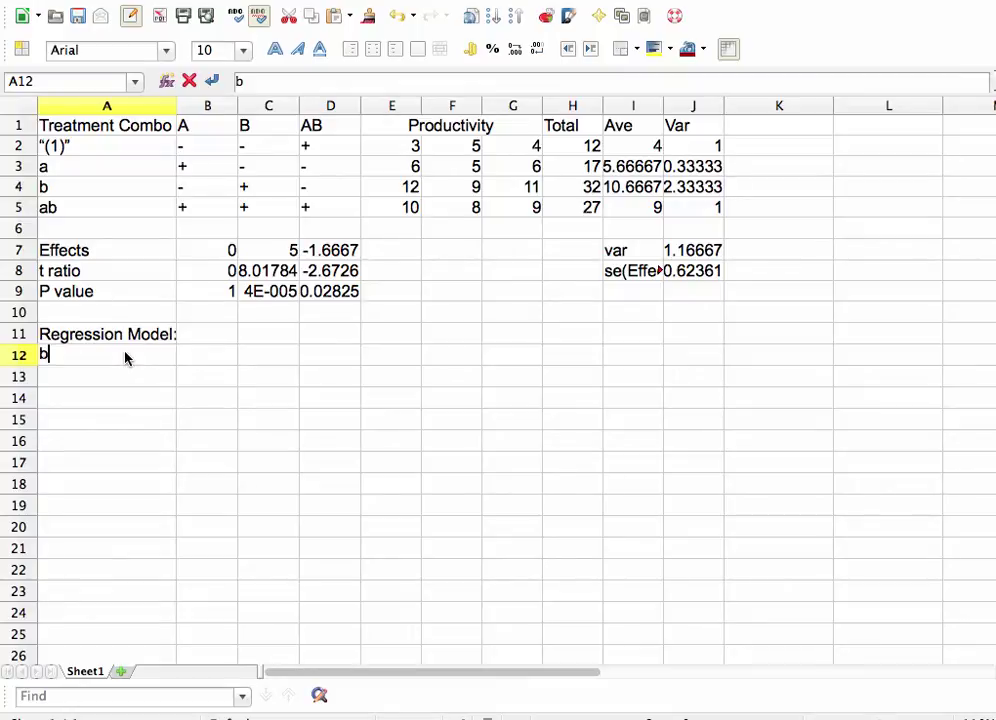
pyautogui.press('Return')
pyautogui.write('beta 1')
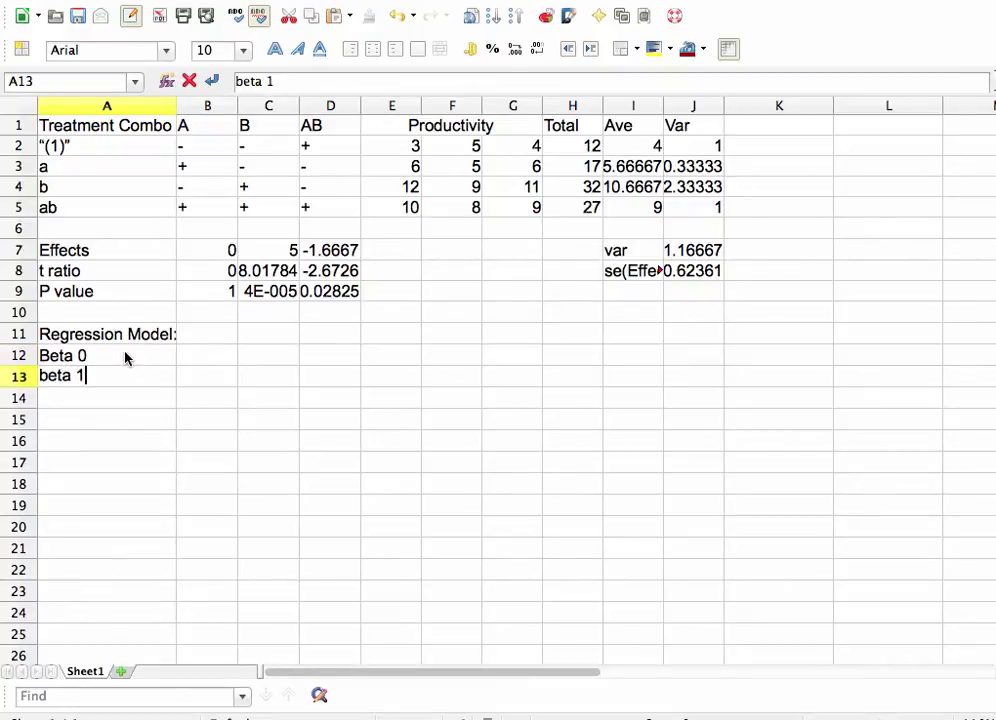
pyautogui.press('Return')
pyautogui.write('beta 2')
pyautogui.press('Return')
# Finish the Beta 12 label and set Beta 0 to =AVERAGE(E2:G5) in B12
pyautogui.write('beta 12')
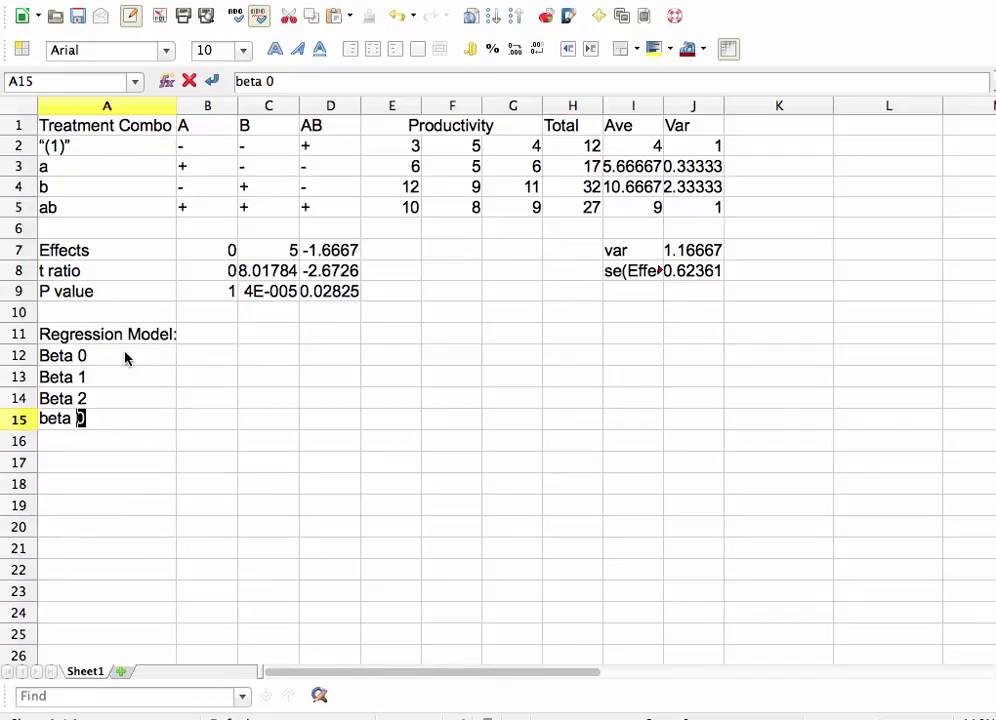
pyautogui.click(190, 358)
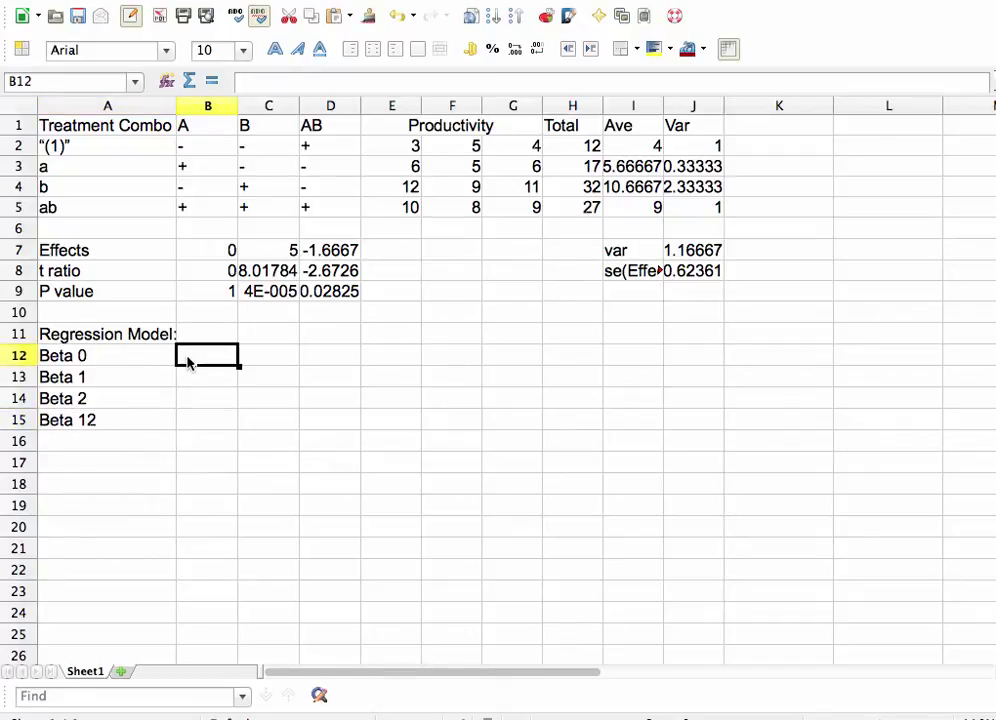
pyautogui.write('=')
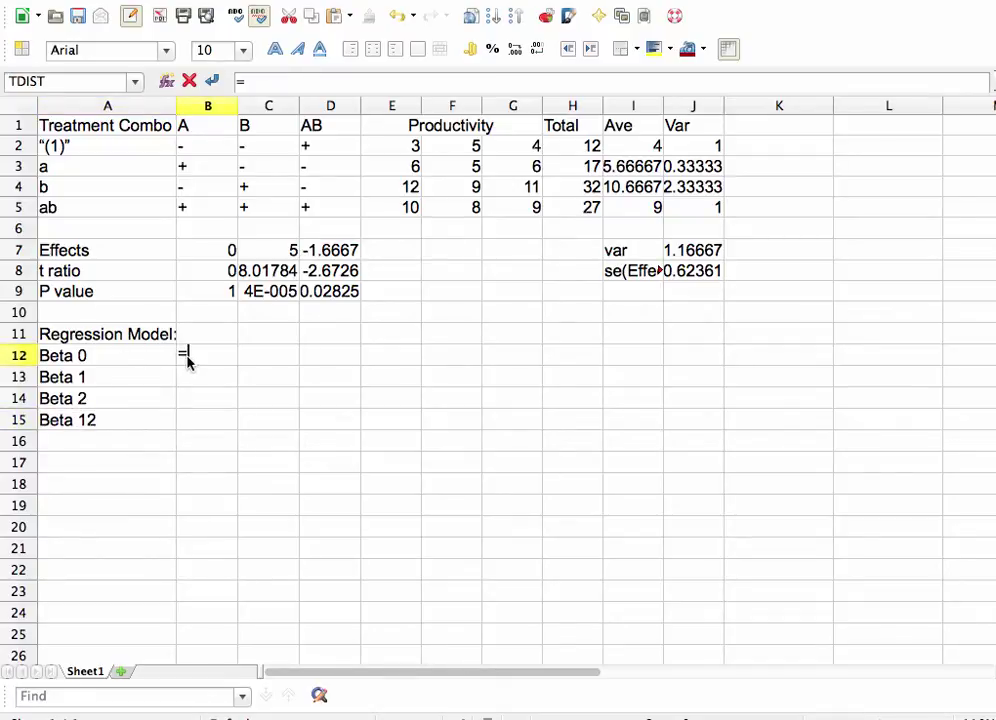
pyautogui.write('average(')
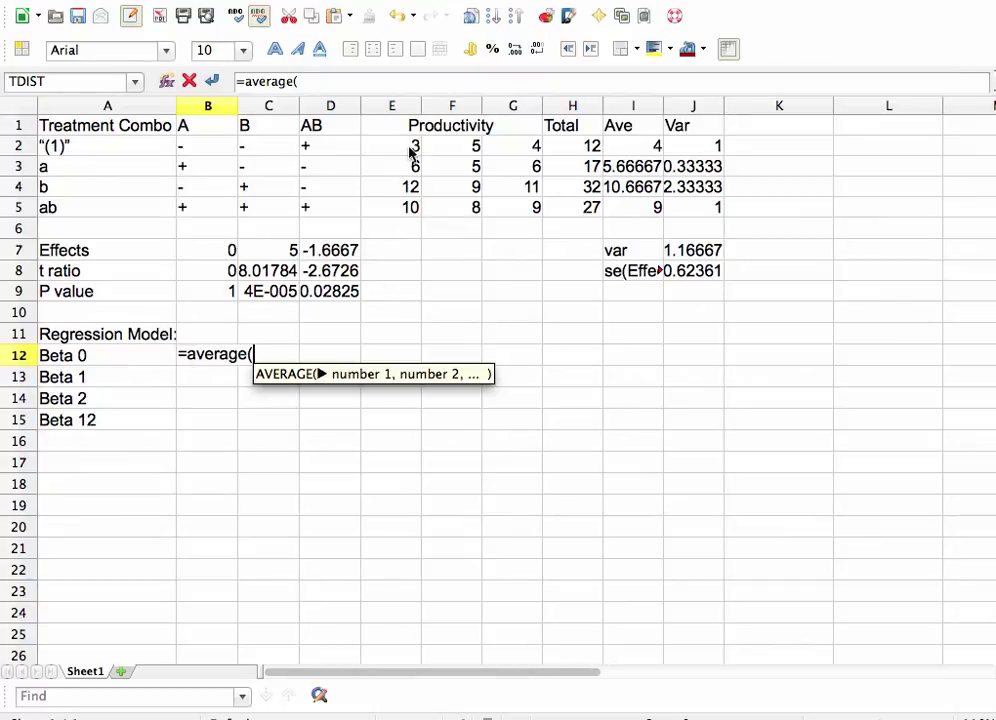
pyautogui.moveTo(411, 151); pyautogui.dragTo(505, 211)
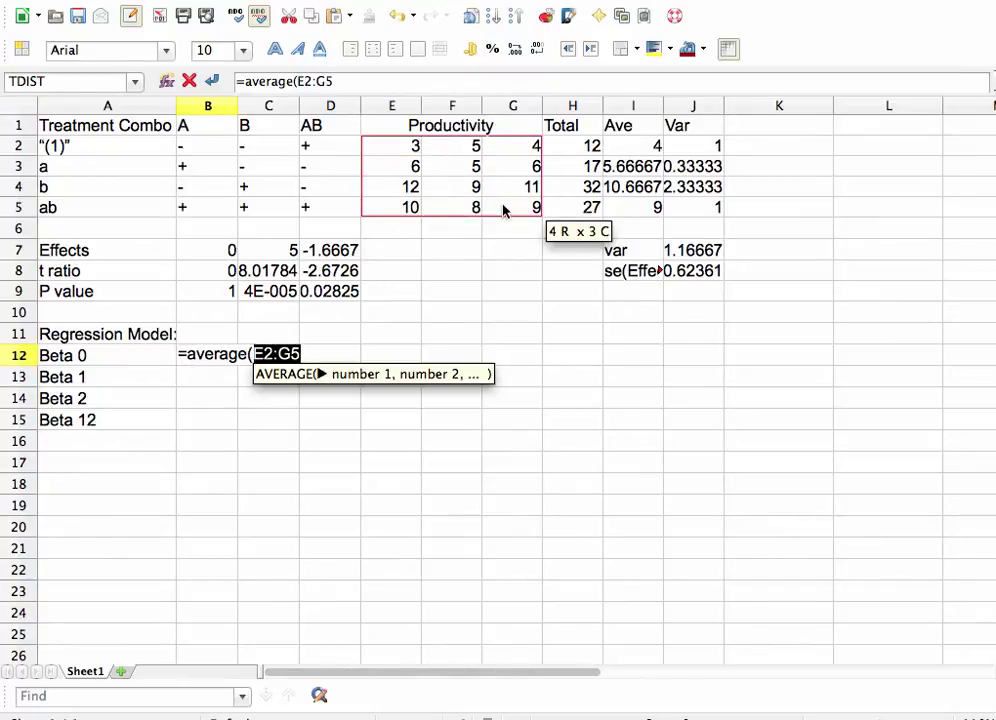
pyautogui.write(')')
pyautogui.press('Return')
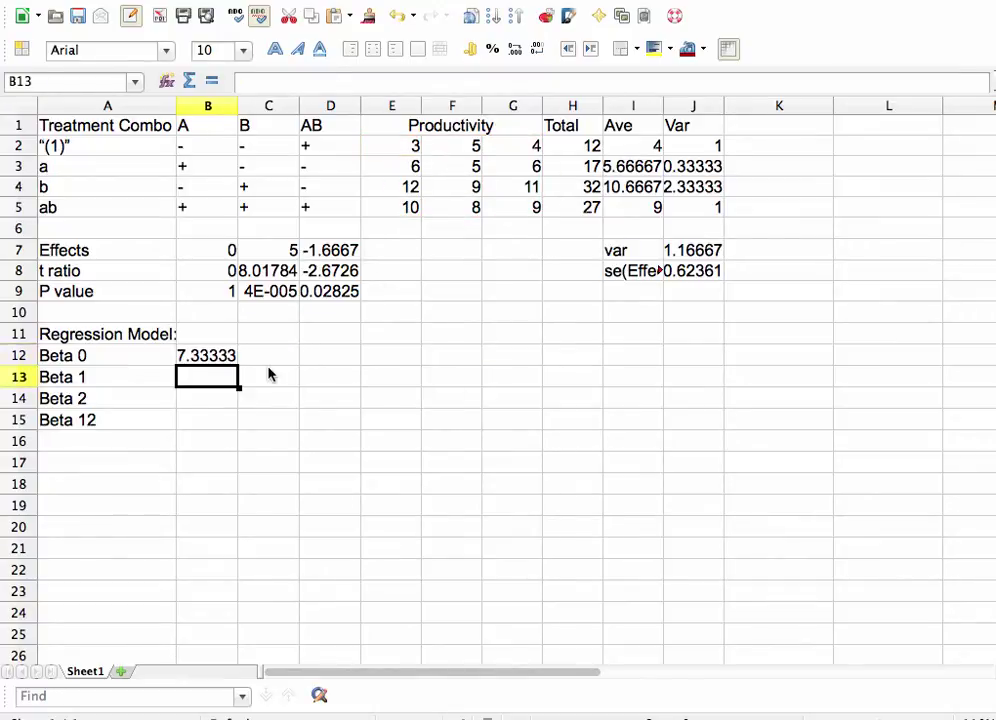
# Set Beta 1 and Beta 2 to half the A and B effects (=B7/2, =C7/2)
pyautogui.write('=')
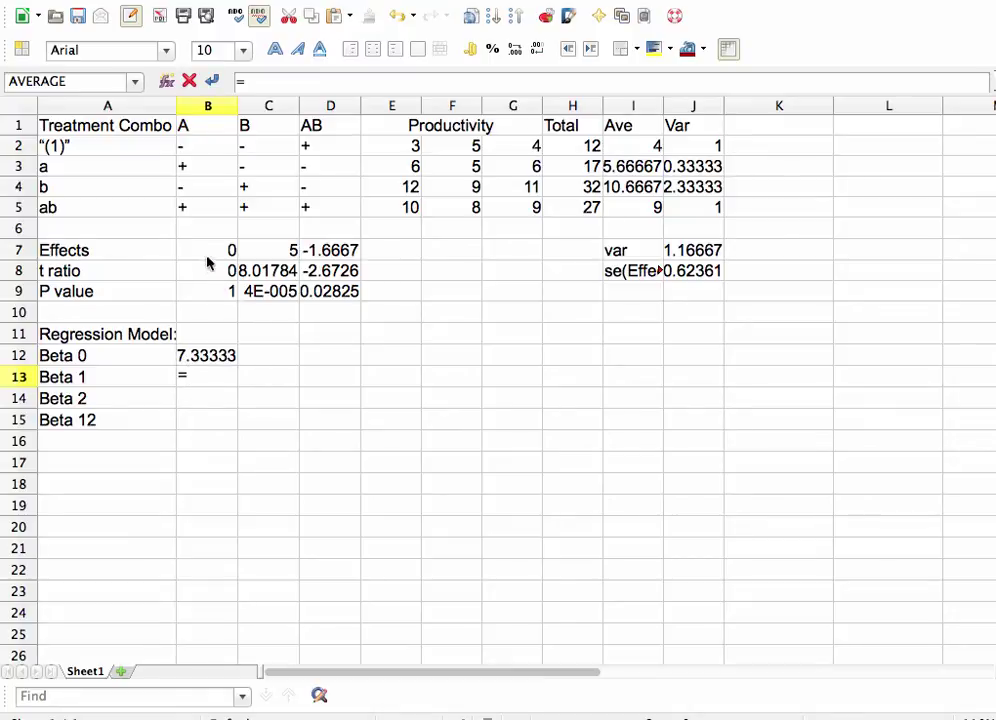
pyautogui.click(200, 251)
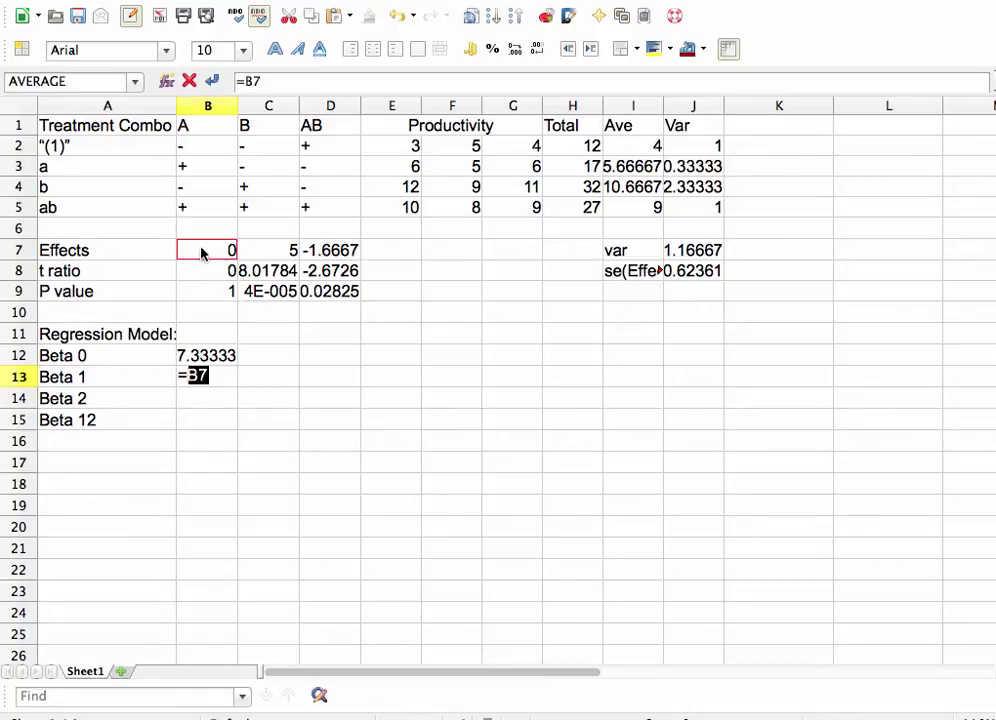
pyautogui.write('/2')
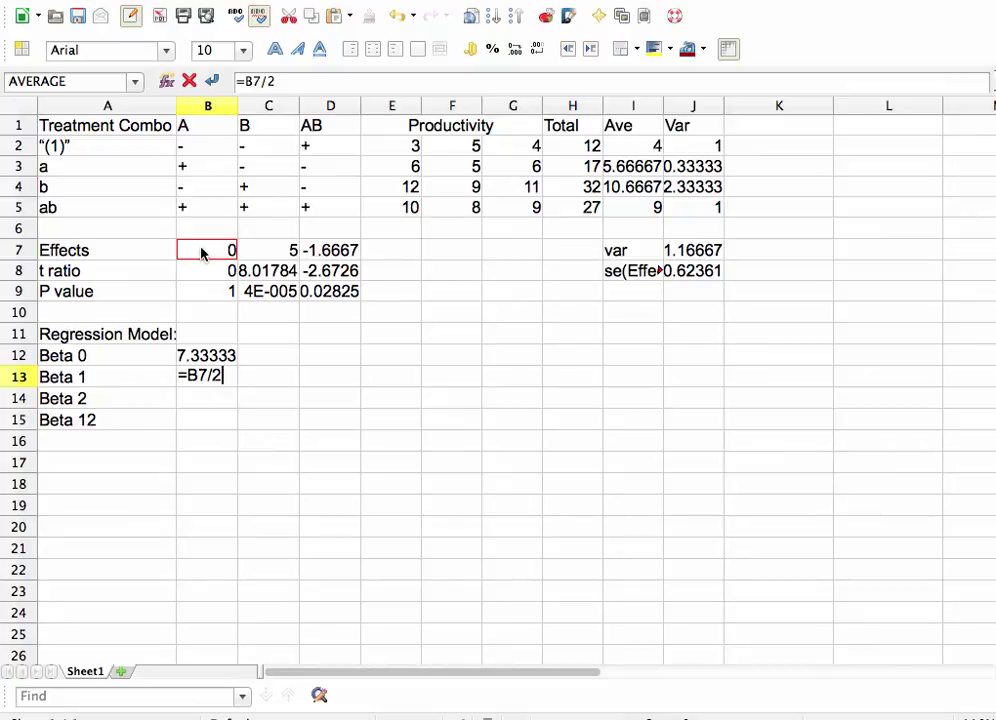
pyautogui.press('Return')
pyautogui.write('=')
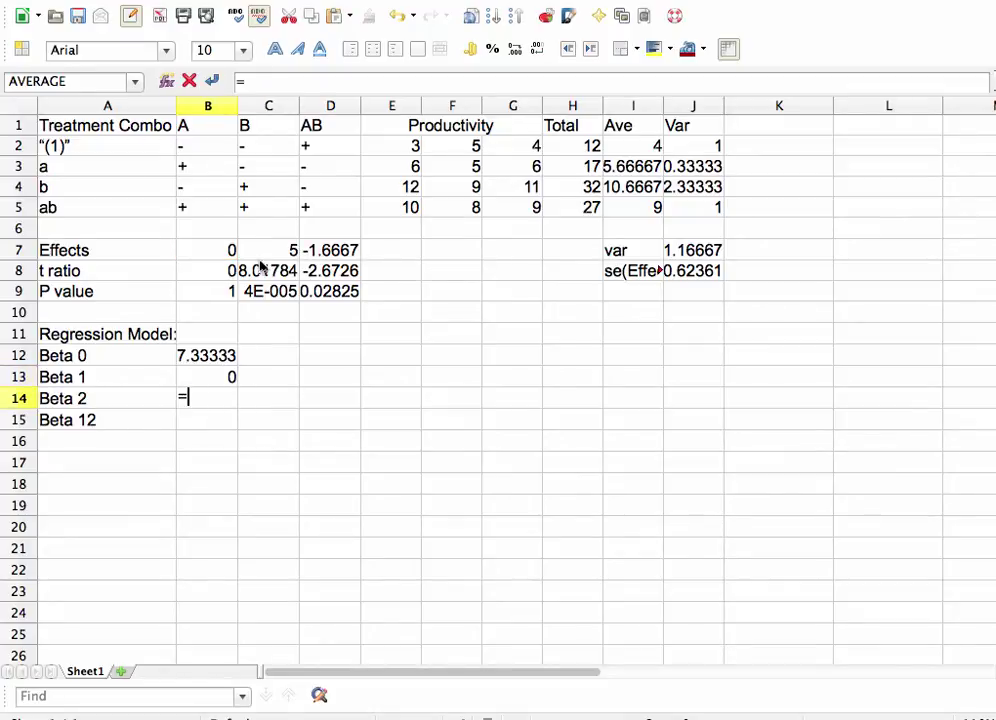
pyautogui.click(265, 253)
pyautogui.write('/2')
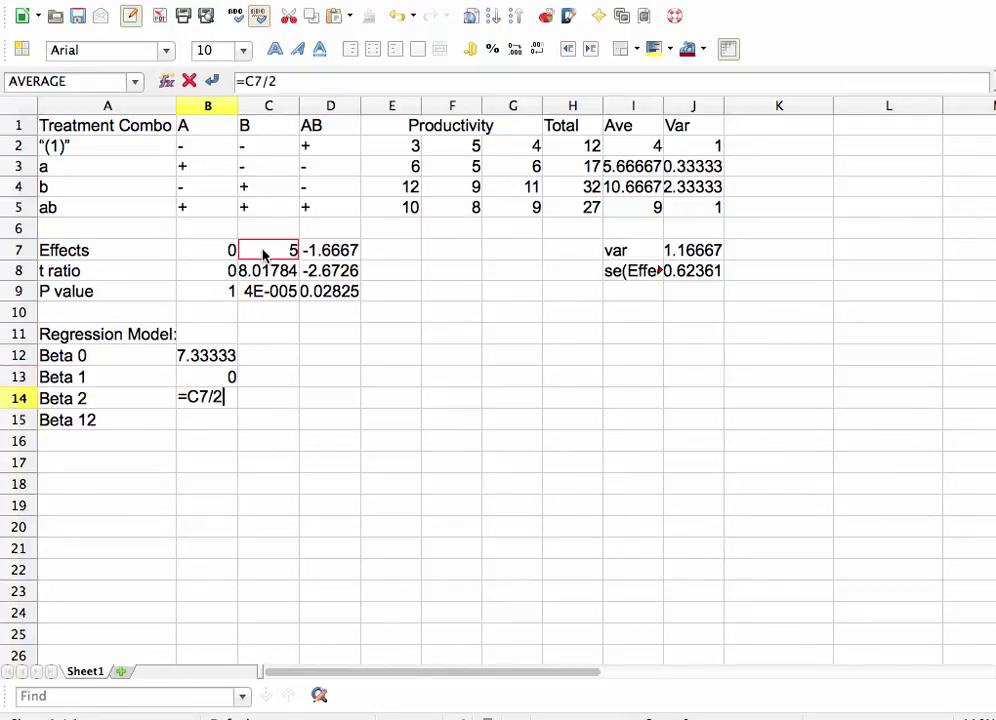
pyautogui.press('Return')
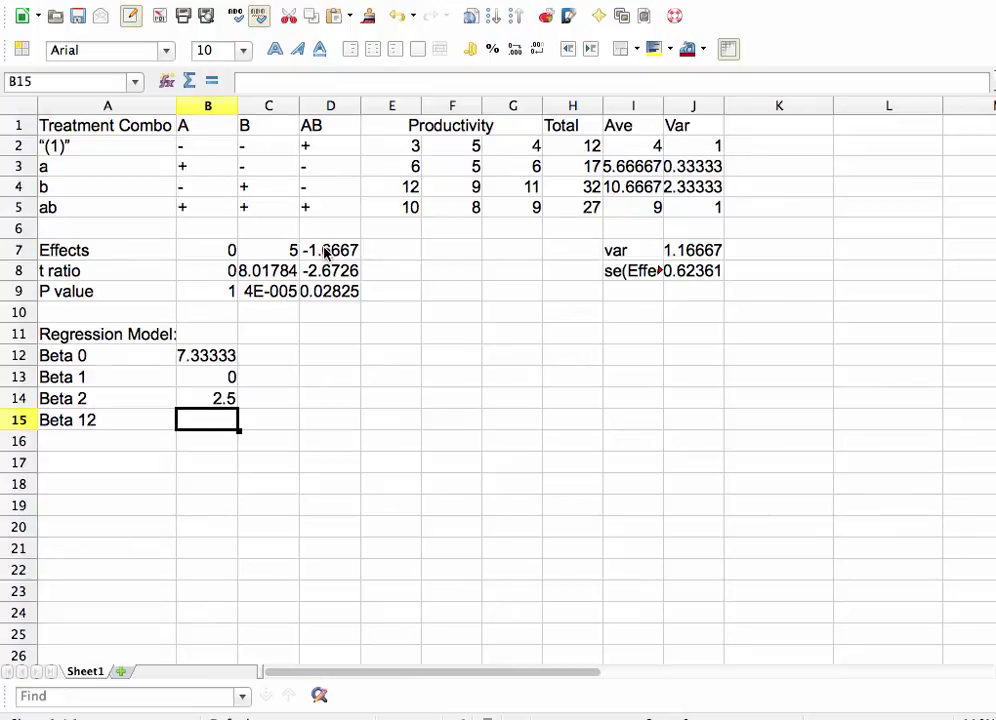
# Set Beta 12 to half the AB effect with =D7/2
pyautogui.write('=')
pyautogui.click(325, 254)
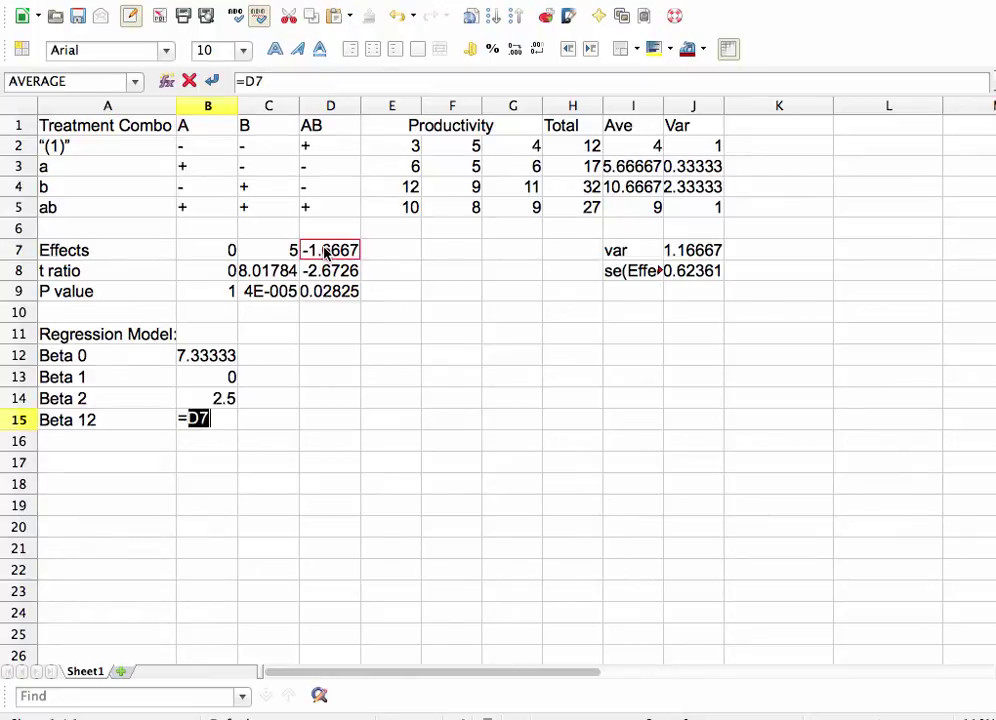
pyautogui.write('/2')
pyautogui.press('Return')
pyautogui.click(105, 460)
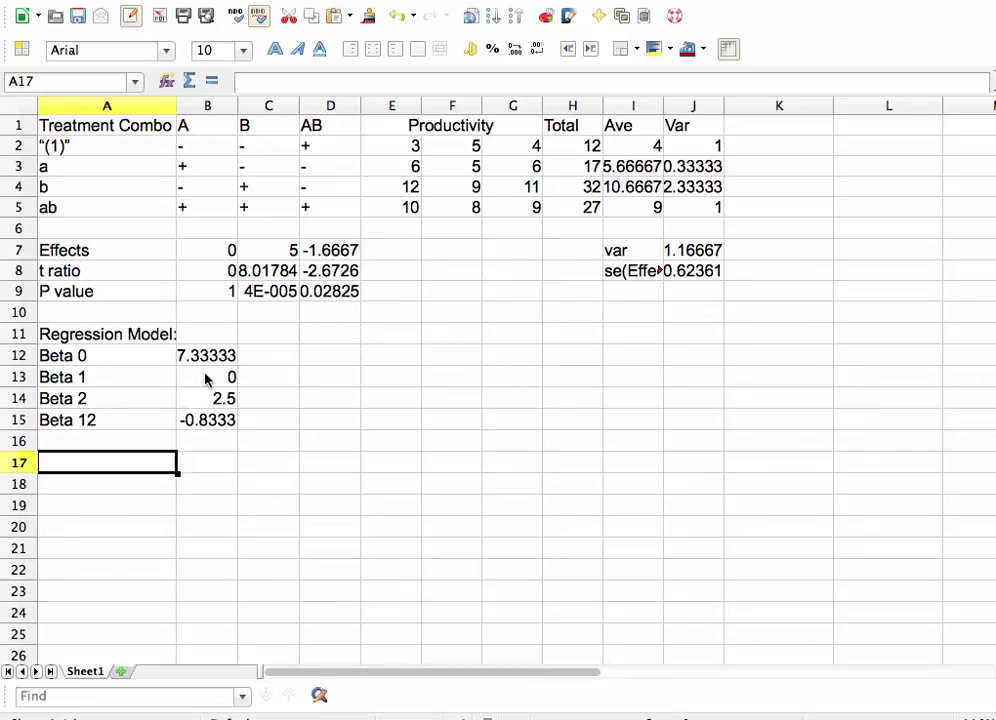
# Type the reduced model text y=b0+b2*x2+b12*x1*x2 into cell A17
pyautogui.press('F2')
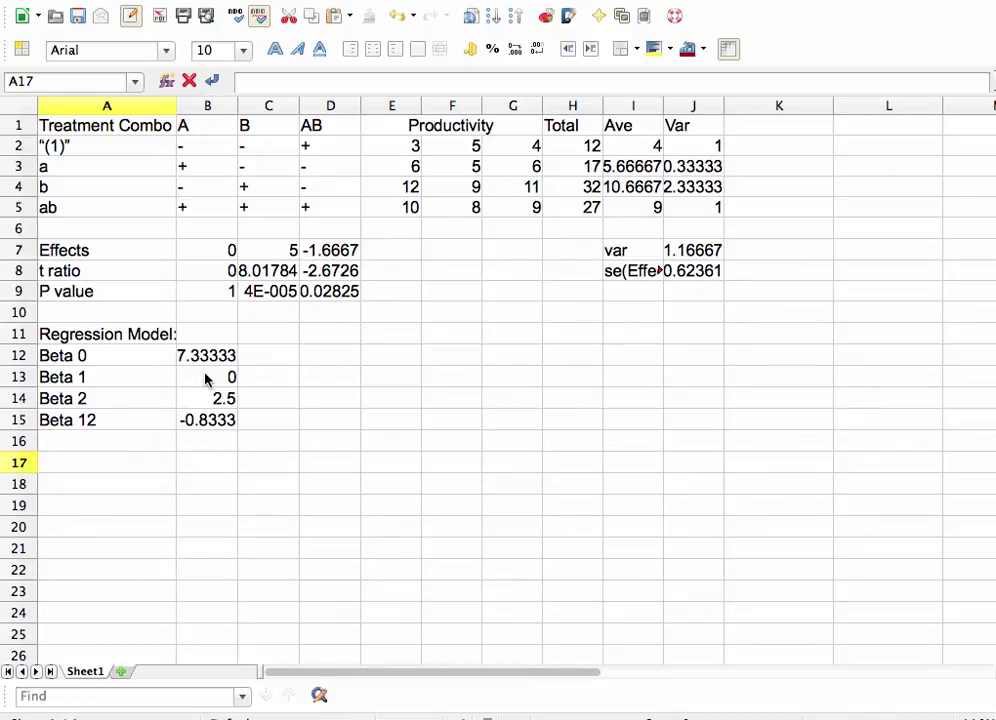
pyautogui.write('y=b0+')
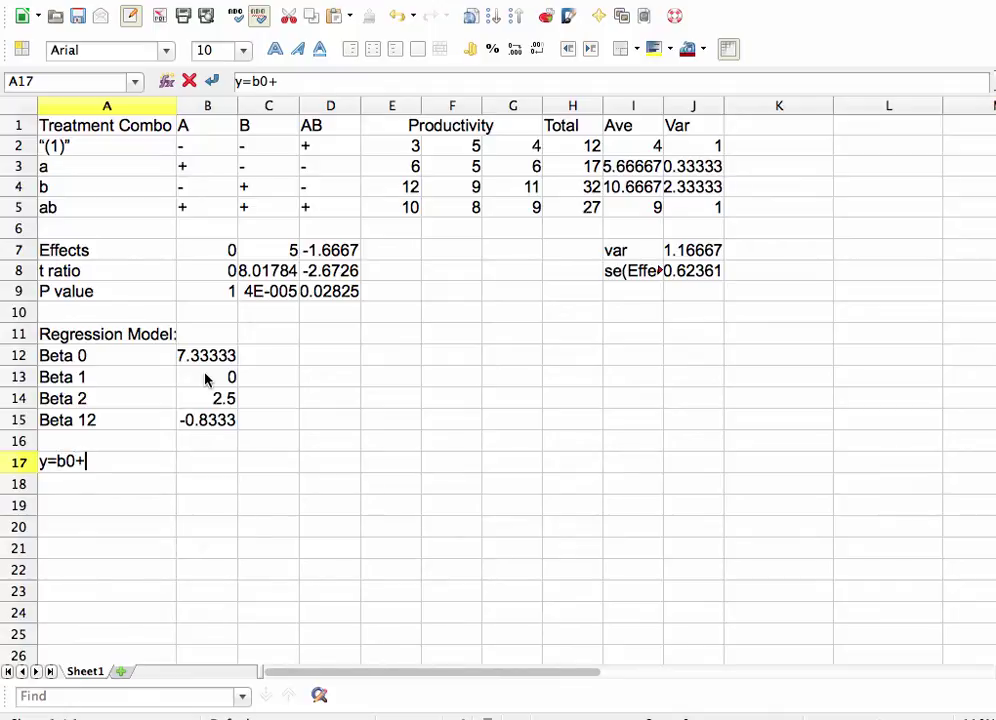
pyautogui.write('b2*x2')
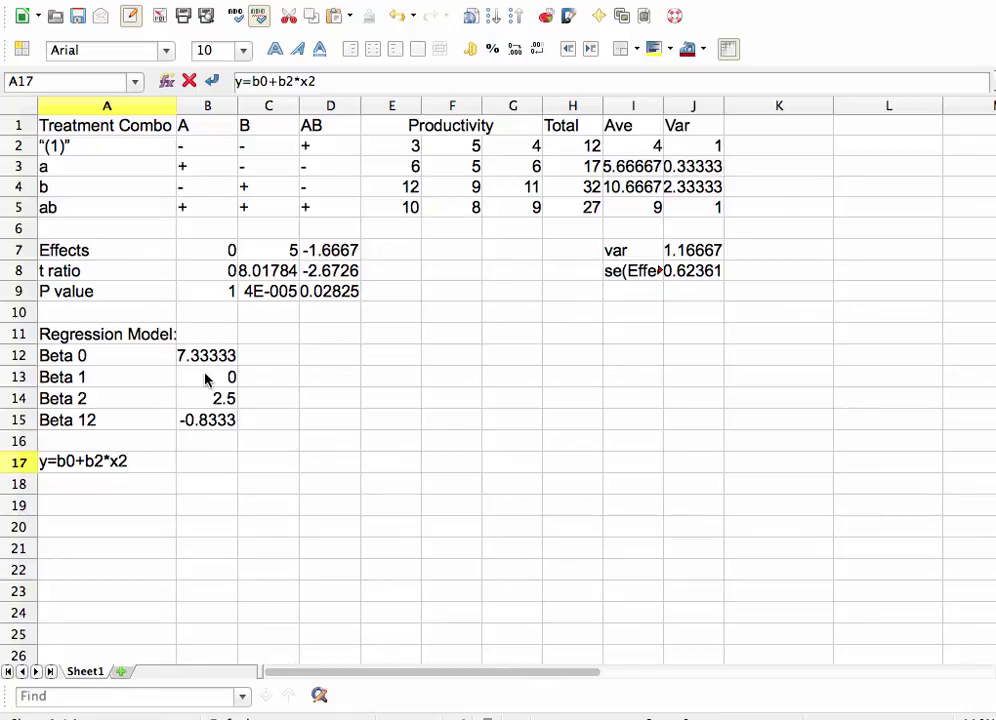
pyautogui.write('+b12*x')
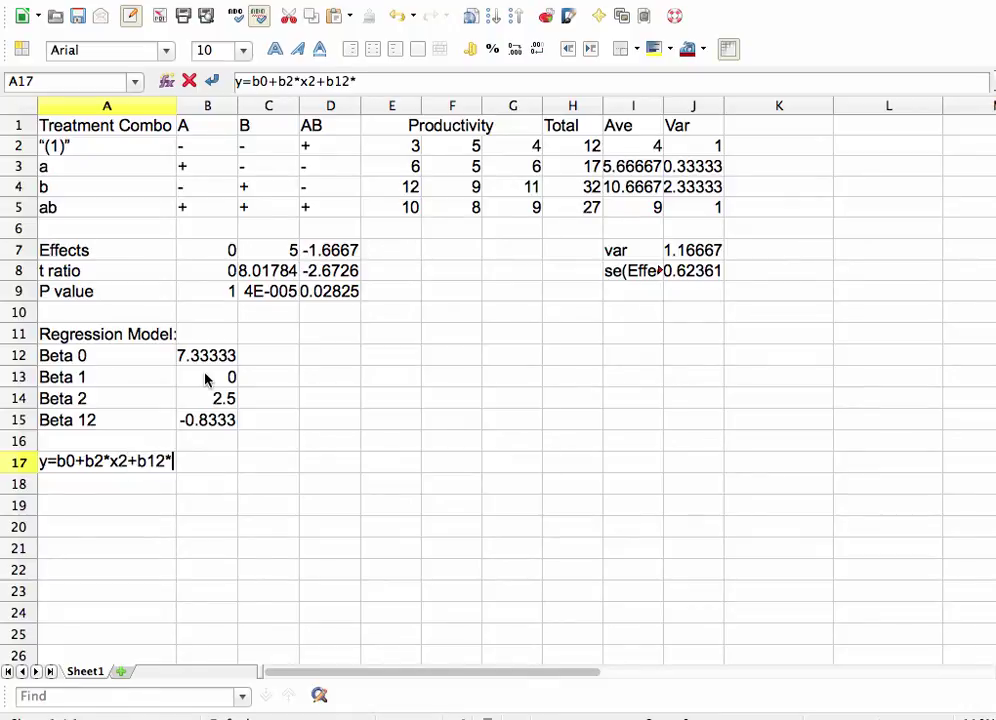
pyautogui.write('1*x2')
pyautogui.press('Return')
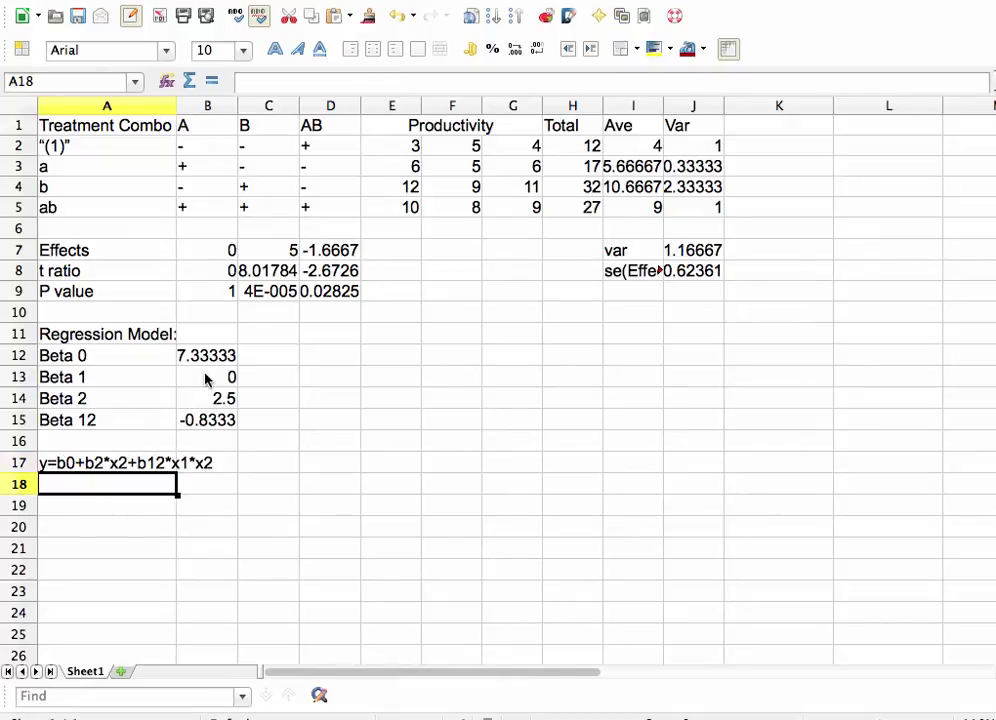
# Label the fitted-value column yhat in E17
pyautogui.click(268, 464)
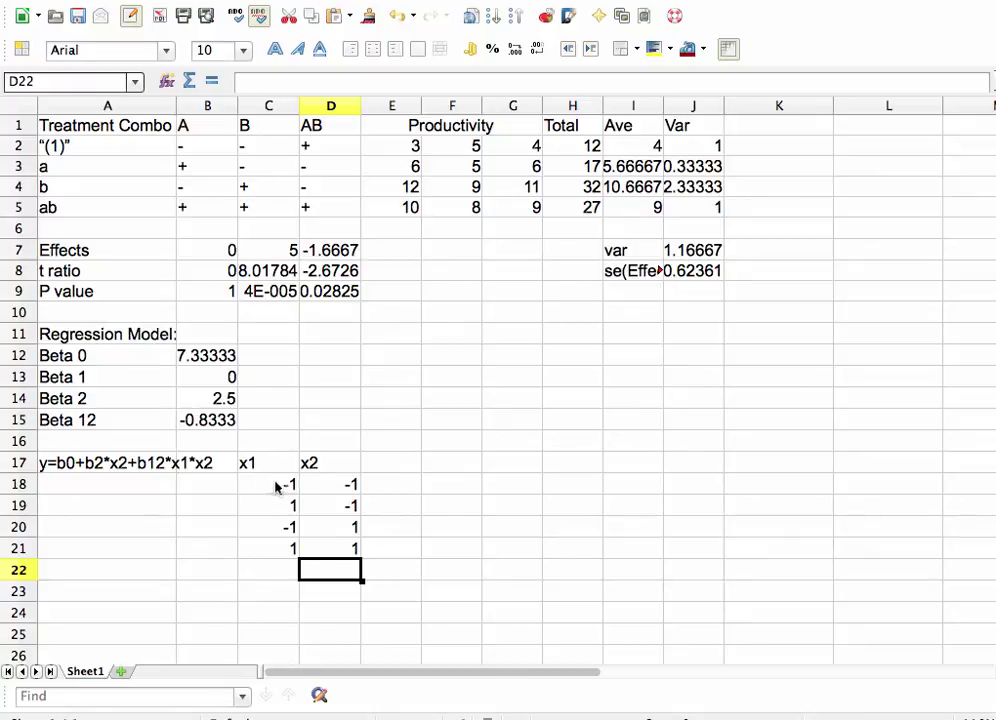
pyautogui.click(393, 466)
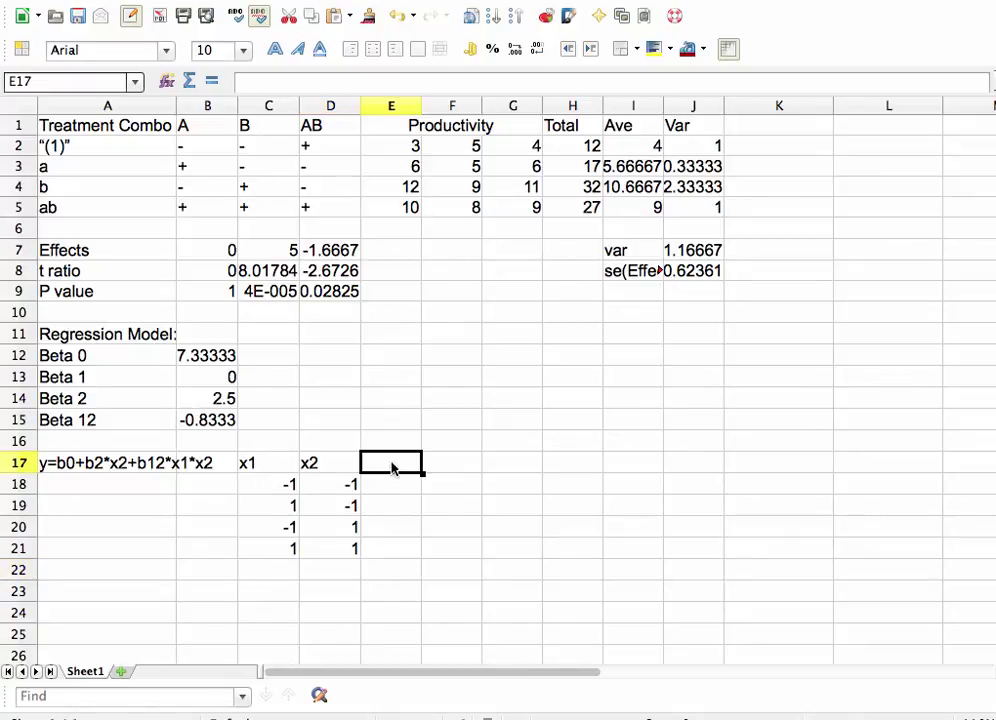
pyautogui.write('ya')
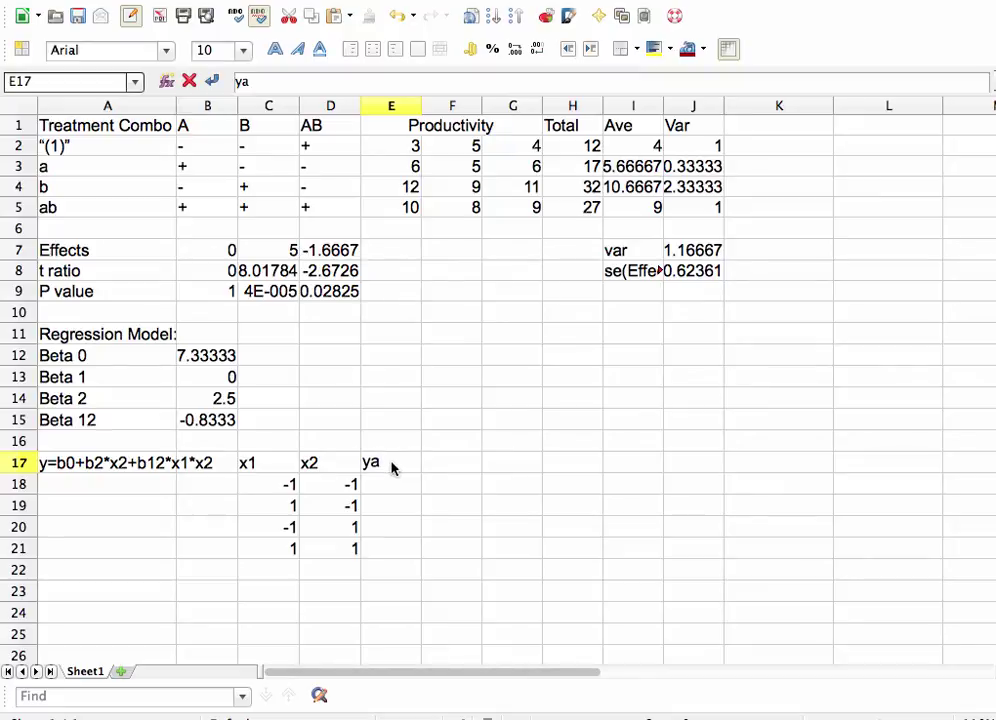
pyautogui.press('BackSpace')
pyautogui.write('hat')
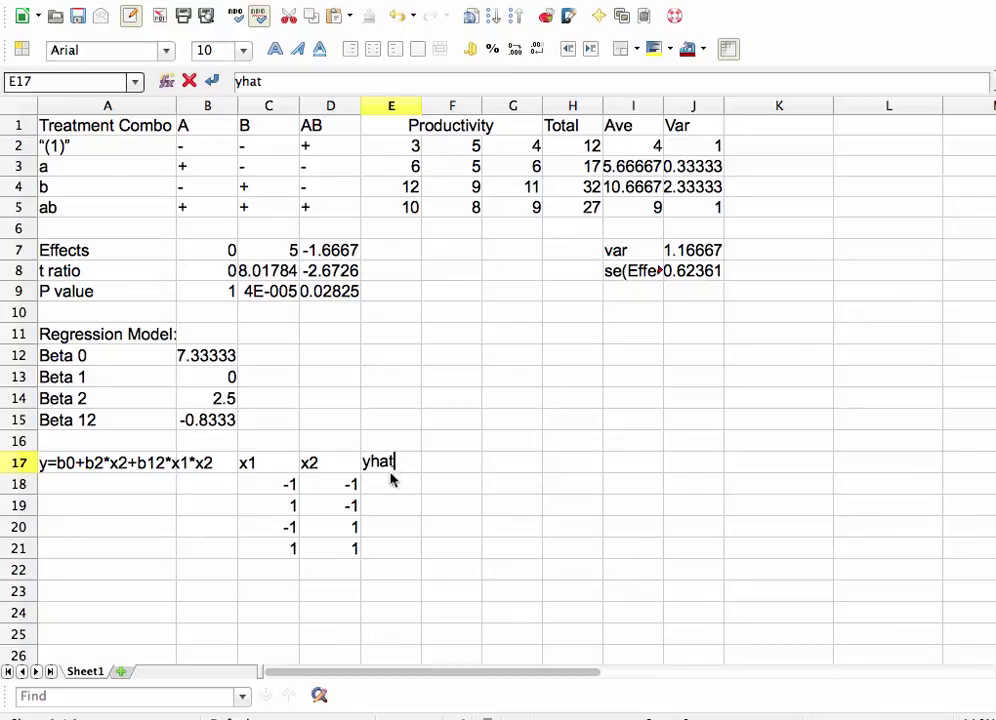
pyautogui.click(390, 485)
# Start E18's fitted value as Beta 0 plus Beta 2 times x2 (=B12+B14*D18)
pyautogui.write('=')
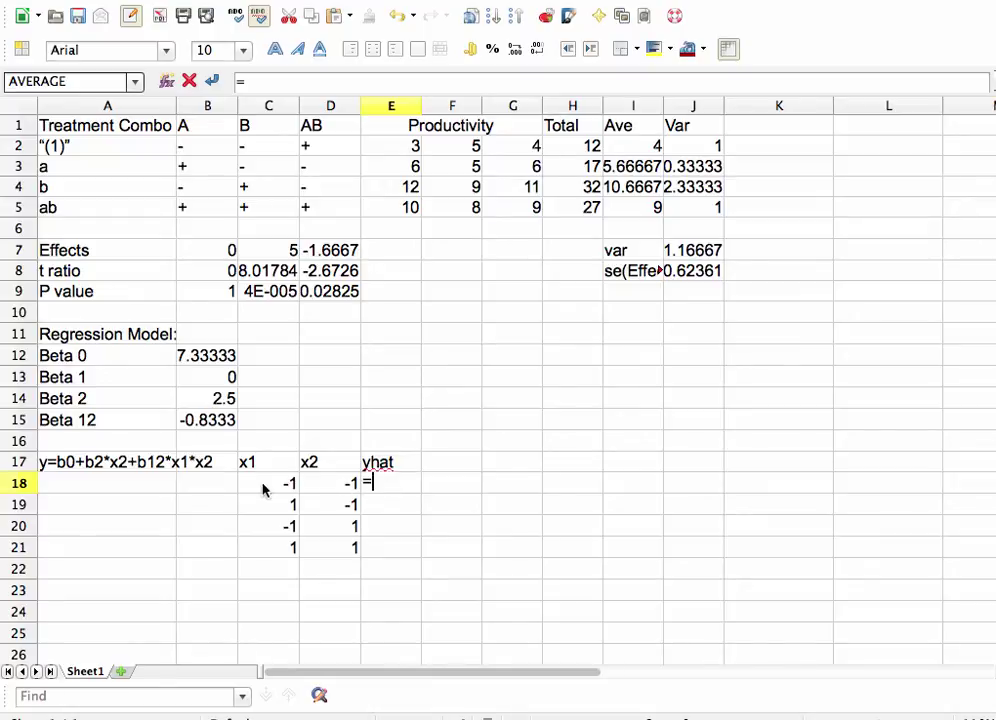
pyautogui.click(221, 358)
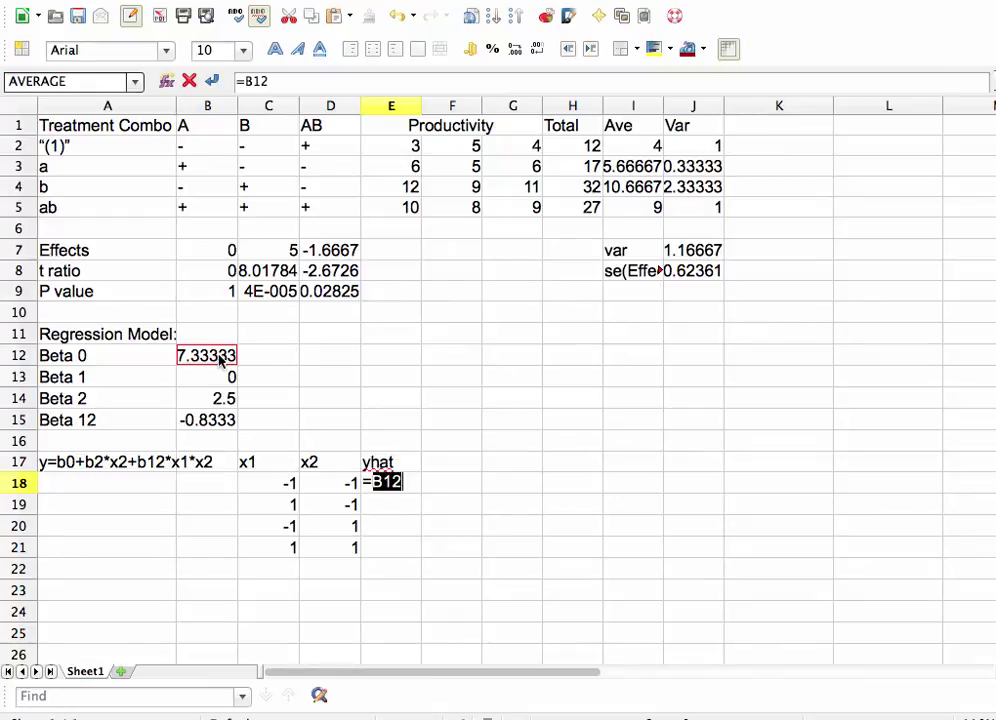
pyautogui.write('+')
pyautogui.click(201, 399)
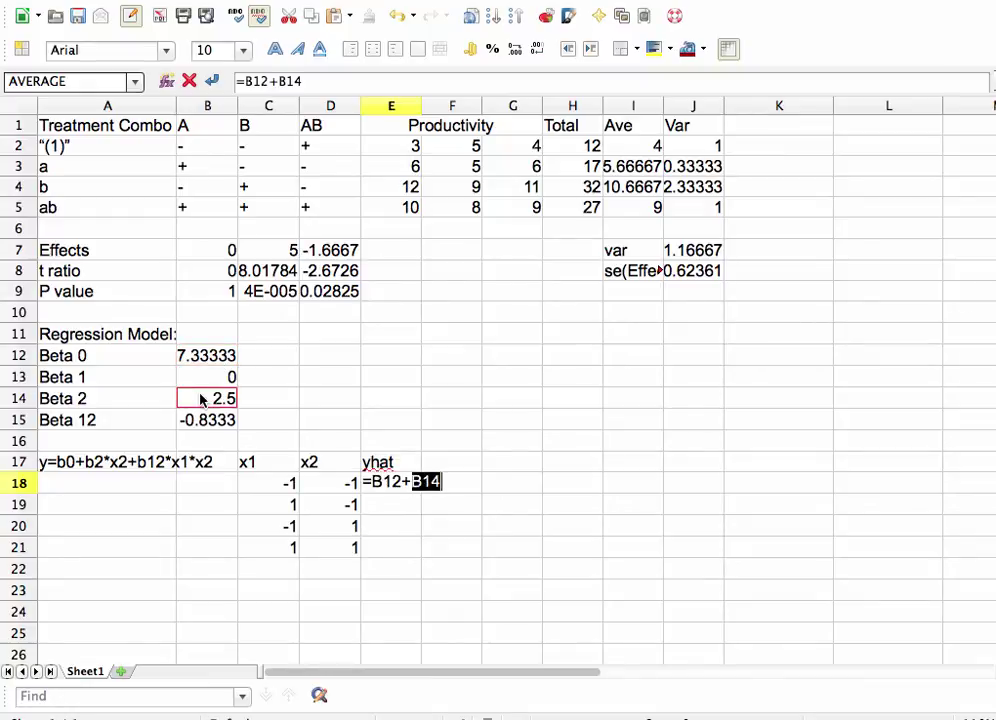
pyautogui.write('*')
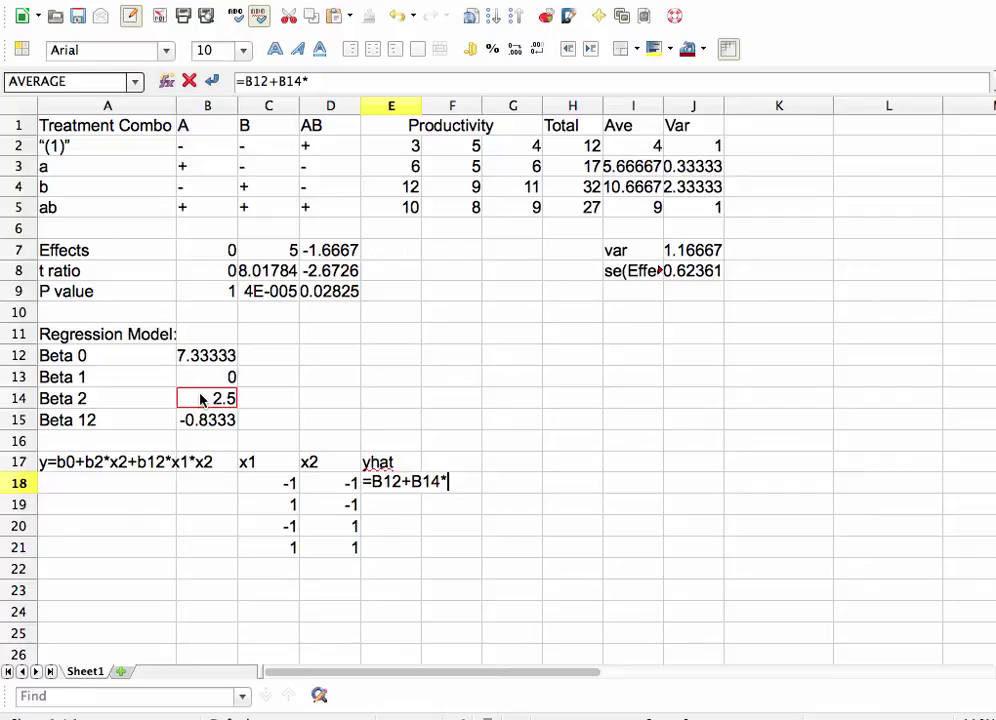
pyautogui.click(328, 484)
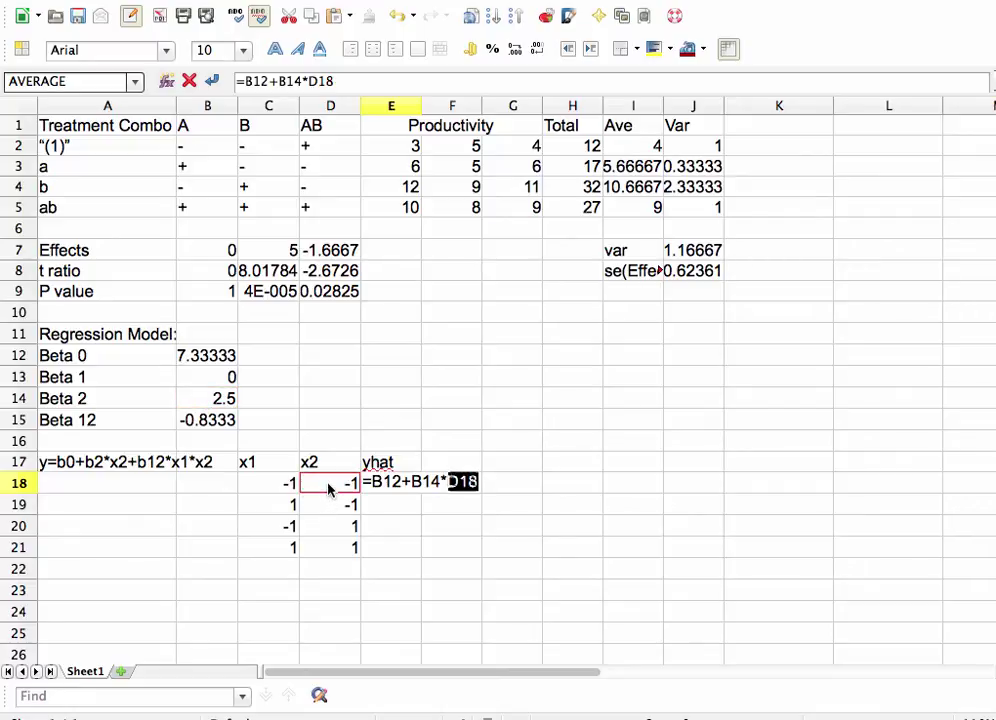
pyautogui.write('+')
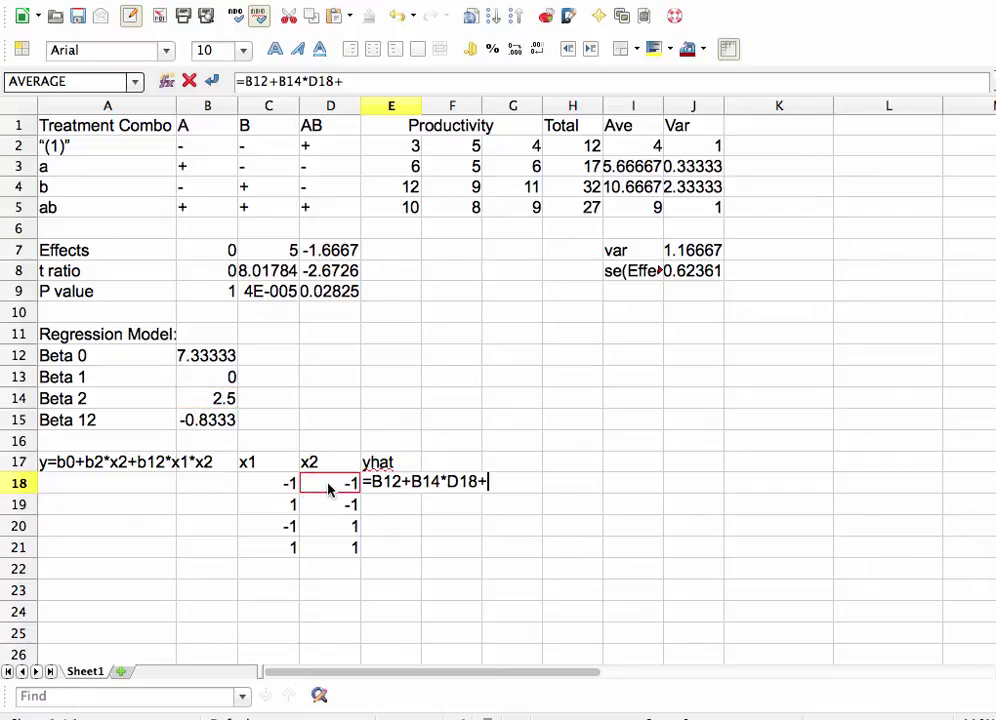
# Add the interaction term B15*C18*D18 and fill the yhat formula down to E21
pyautogui.click(219, 421)
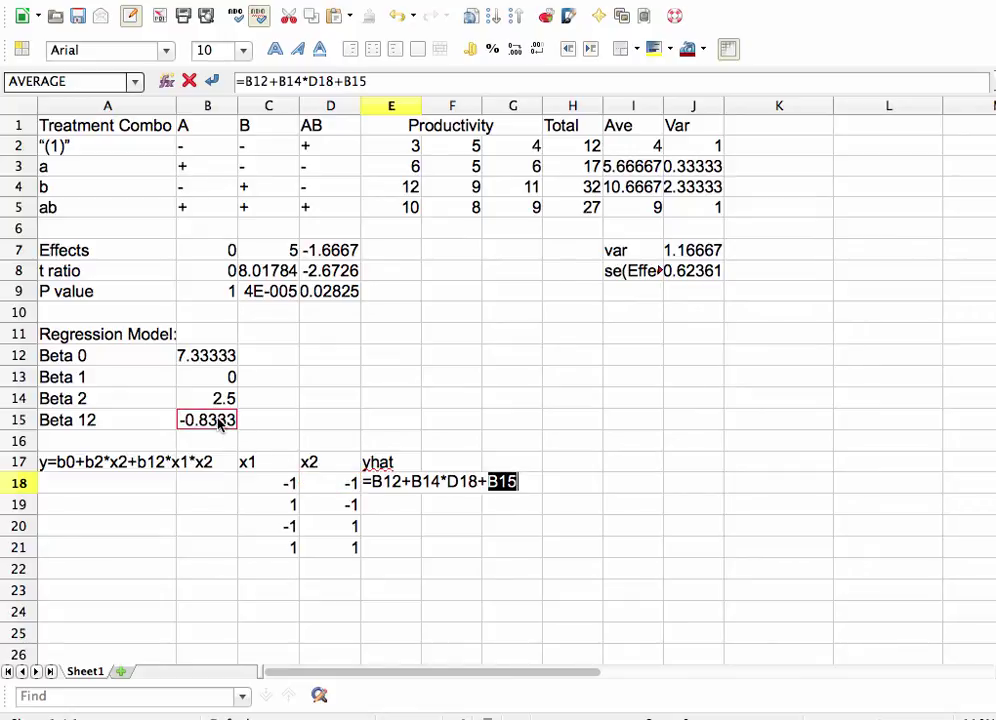
pyautogui.write('*')
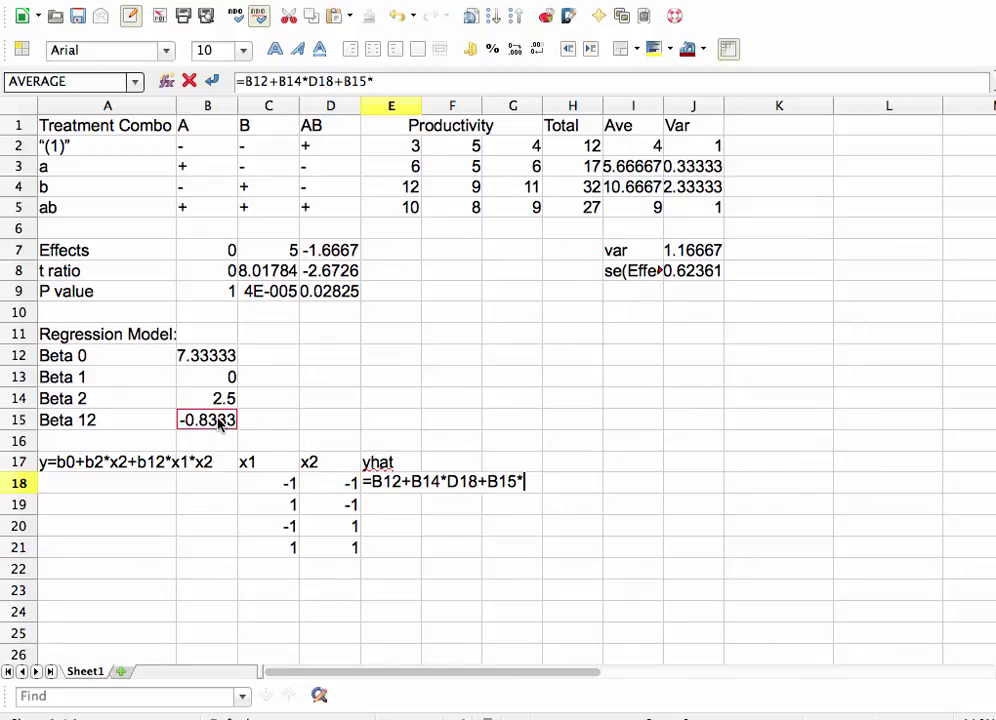
pyautogui.write('x1')
pyautogui.press('BackSpace')
pyautogui.press('BackSpace')
pyautogui.click(247, 484)
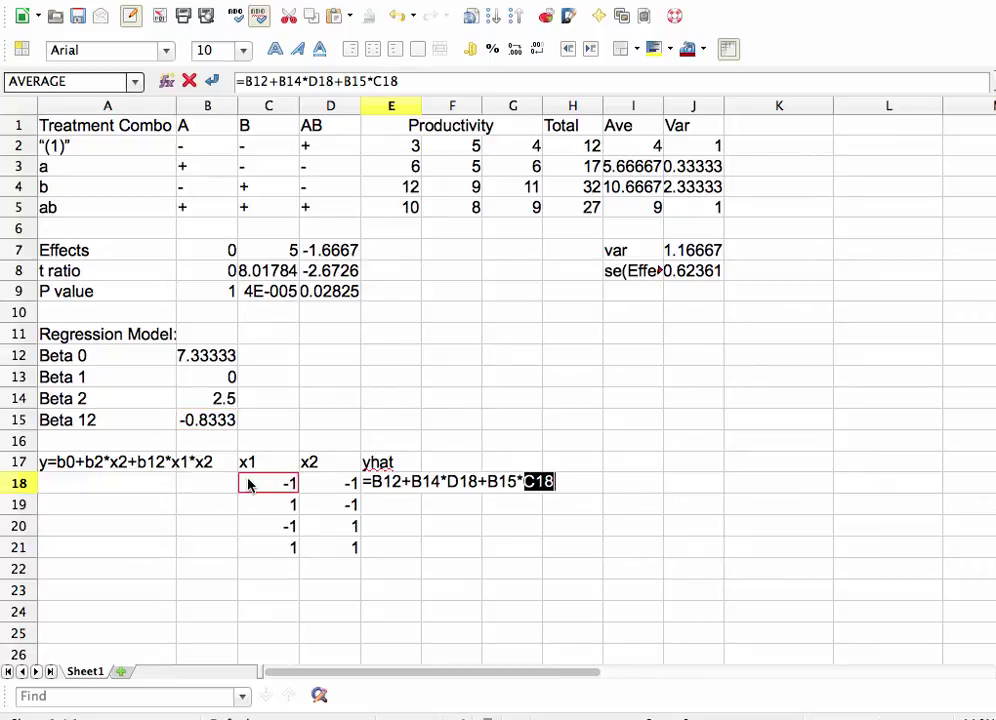
pyautogui.write('*')
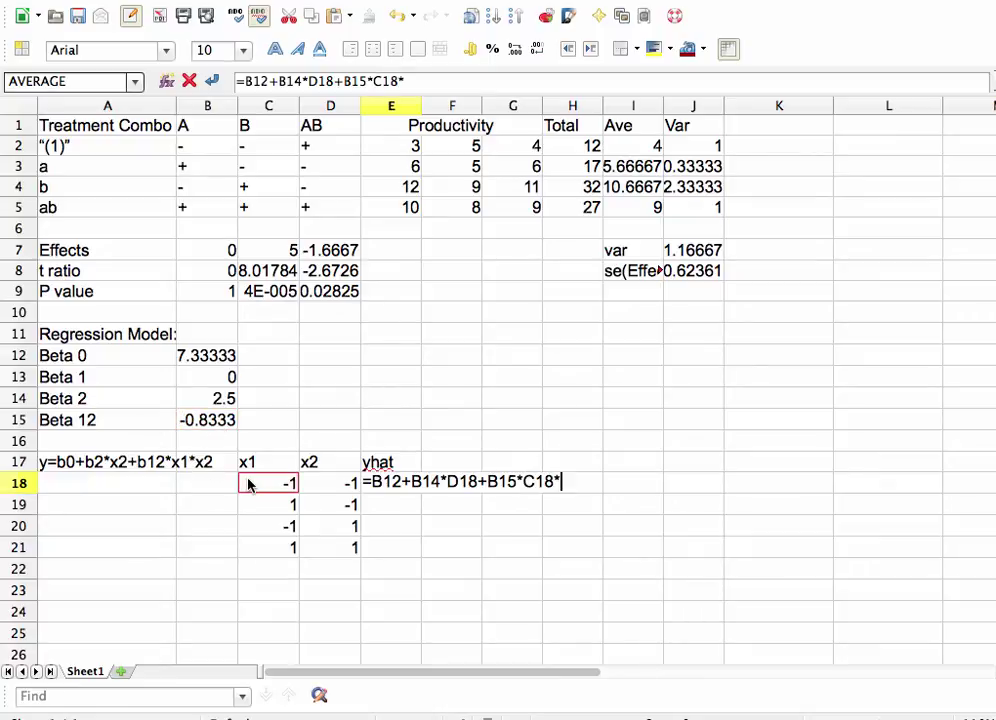
pyautogui.click(321, 484)
pyautogui.press('Return')
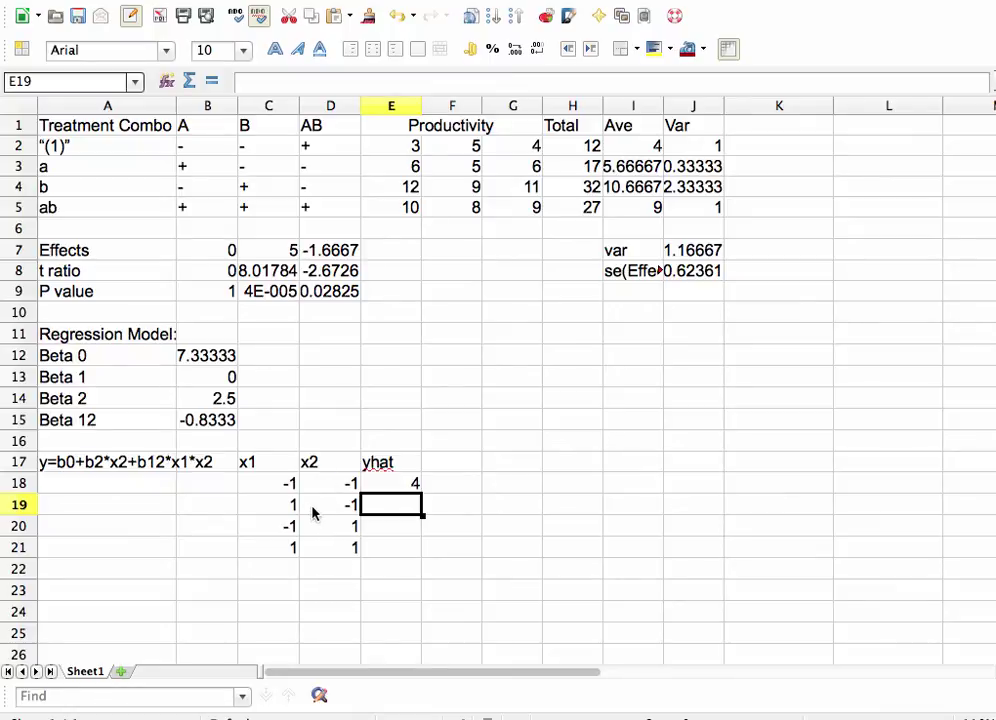
pyautogui.hotkey('ctrl', 'v')
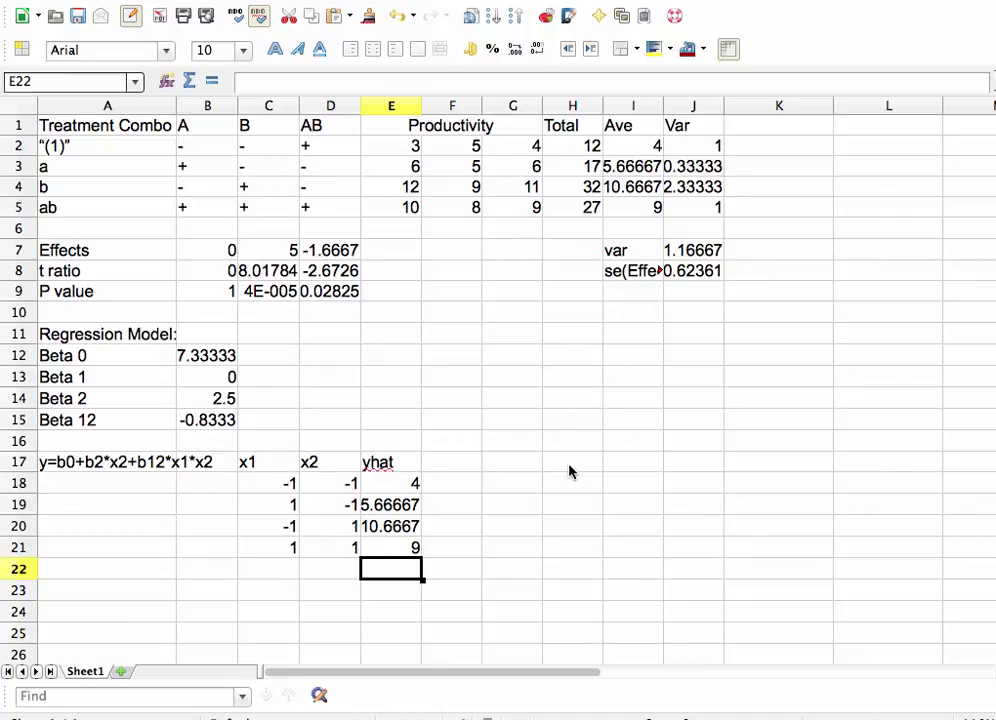
# Enter the Residual heading in G17 above the residual block
pyautogui.click(512, 462)
pyautogui.write('Residual')
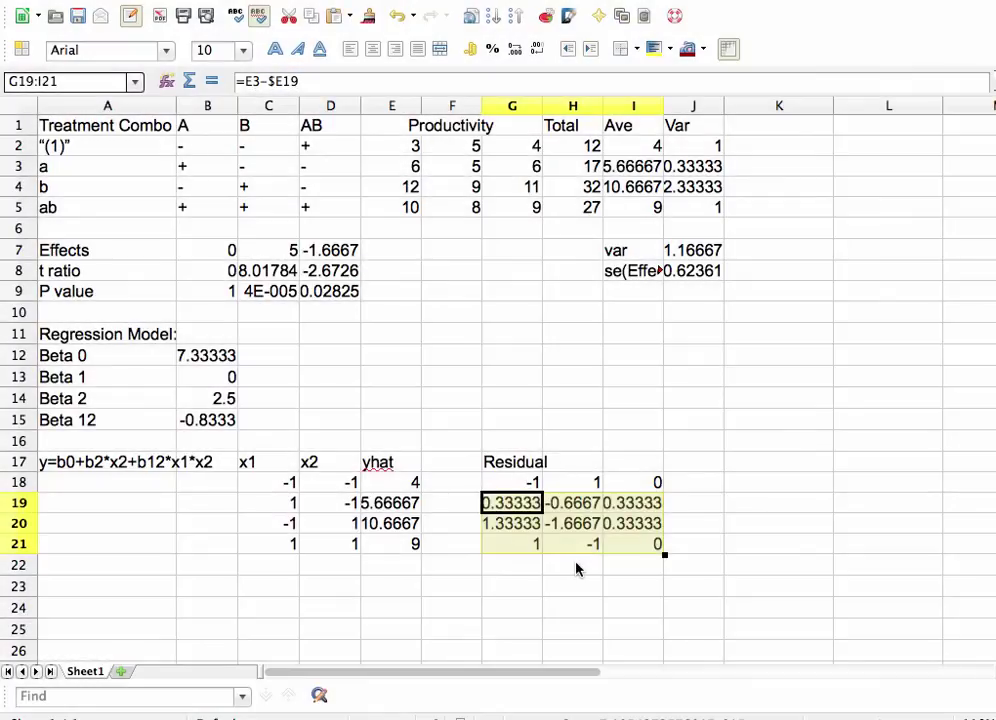
pyautogui.click(716, 576)
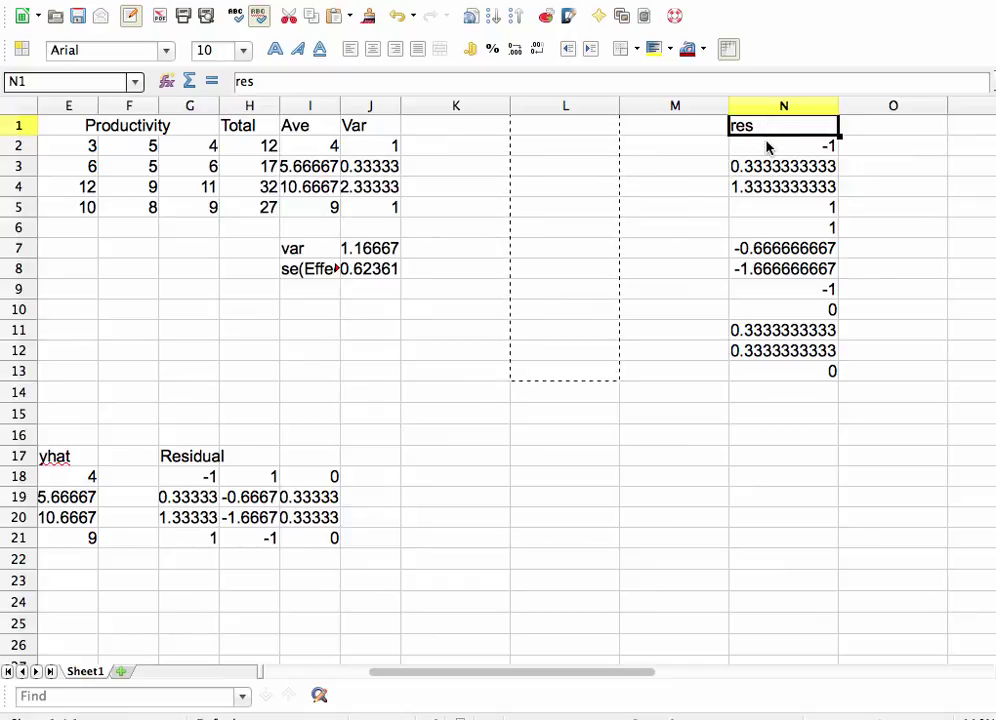
# Sort residuals N2:N13 ascending, from -1.6667 up to 1.3333
pyautogui.moveTo(767, 147); pyautogui.dragTo(779, 368)
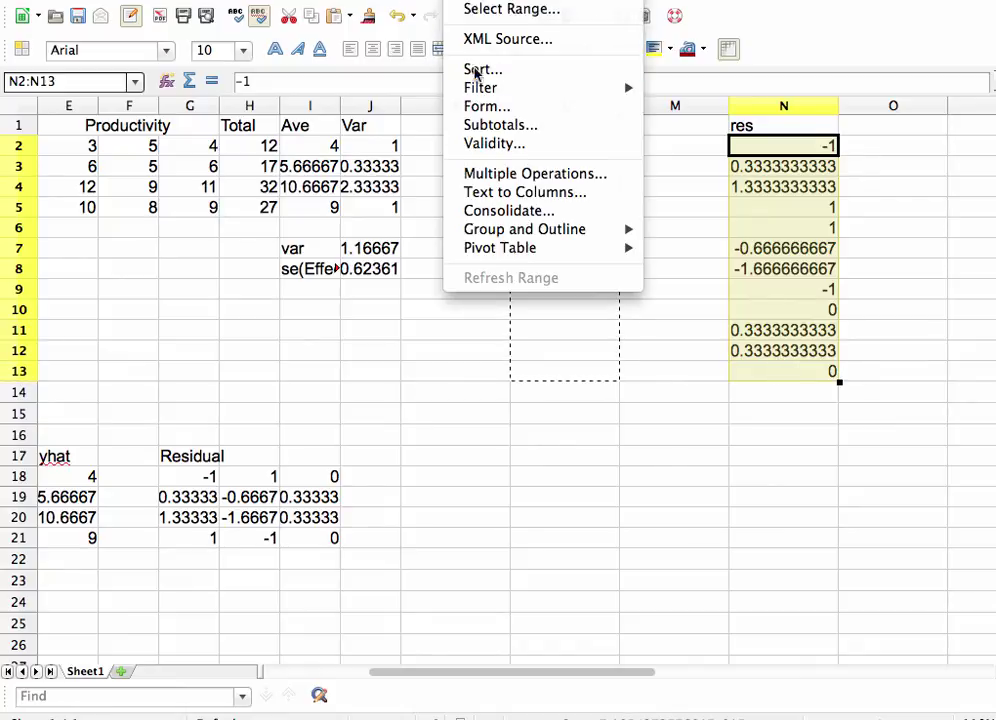
pyautogui.click(467, 67)
pyautogui.click(443, 714)
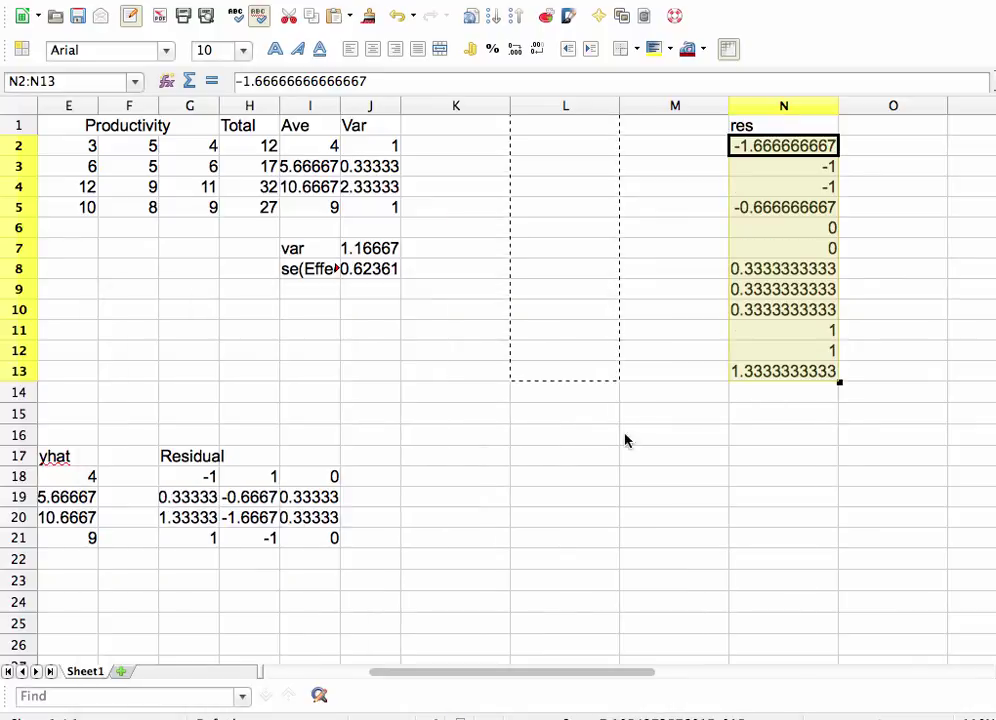
pyautogui.click(670, 350)
pyautogui.click(591, 147)
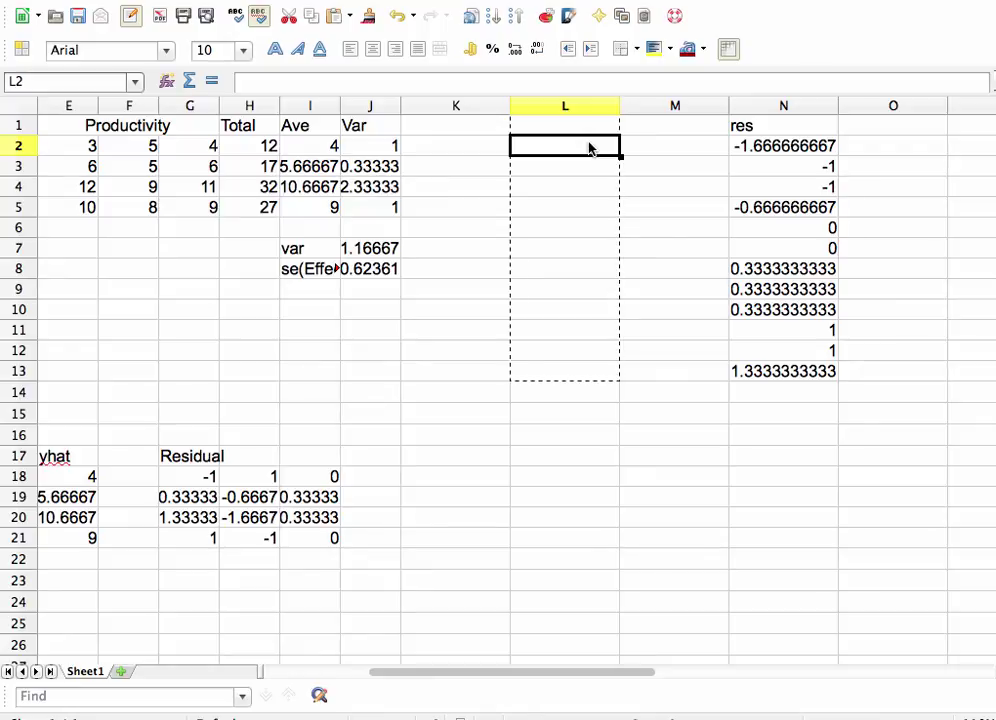
# Number the ranks 1 to 12 in L2:L13
pyautogui.write('1')
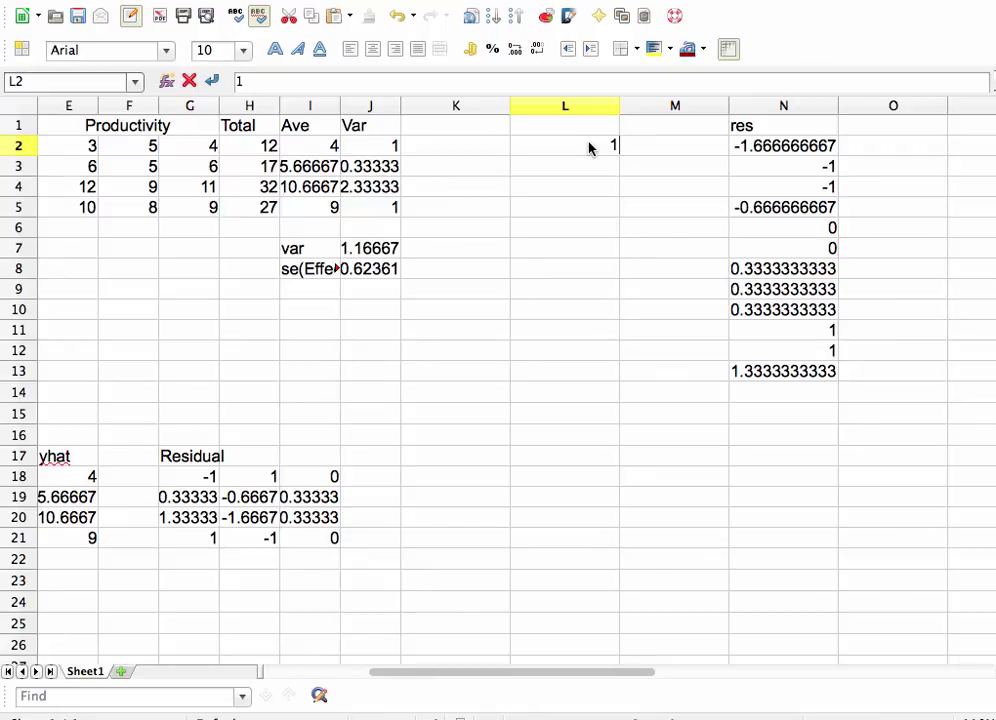
pyautogui.press('Return')
pyautogui.write('2')
pyautogui.press('Return')
pyautogui.write('3')
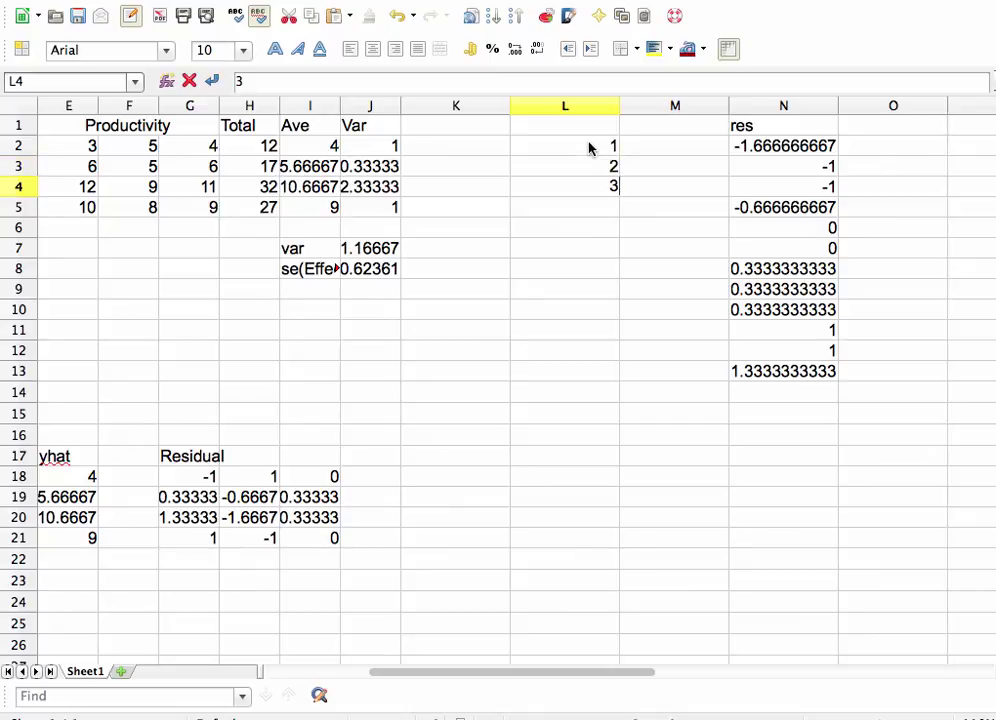
pyautogui.moveTo(589, 148); pyautogui.dragTo(624, 376)
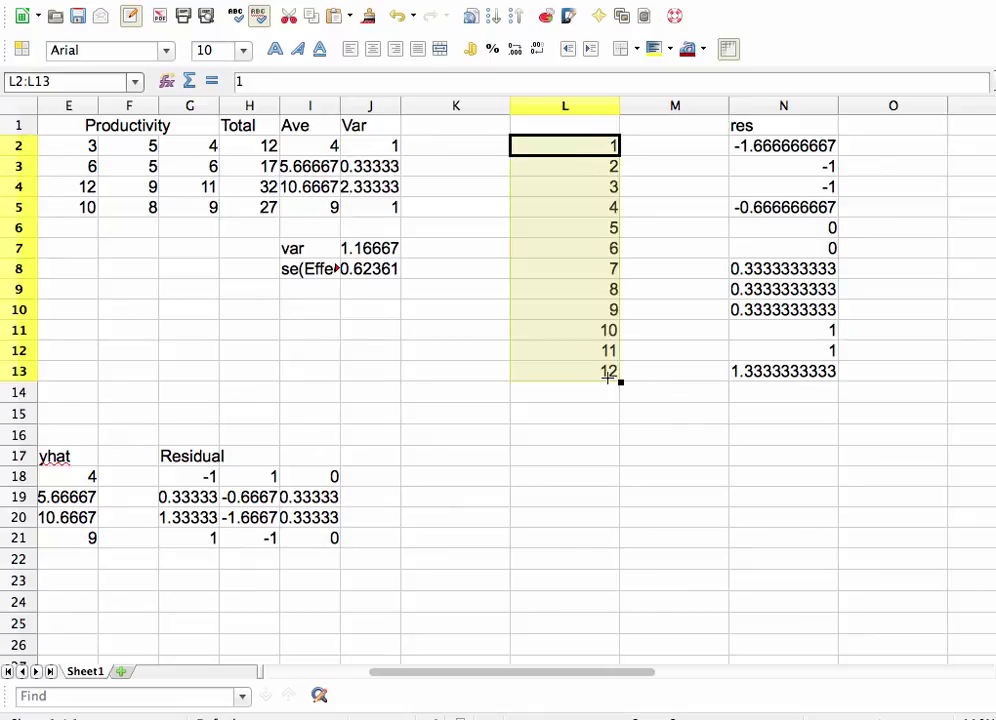
# Enter =NORMSINV((L2-0.5)/12) in M2 and fill it down to M13
pyautogui.click(672, 151)
pyautogui.write('=')
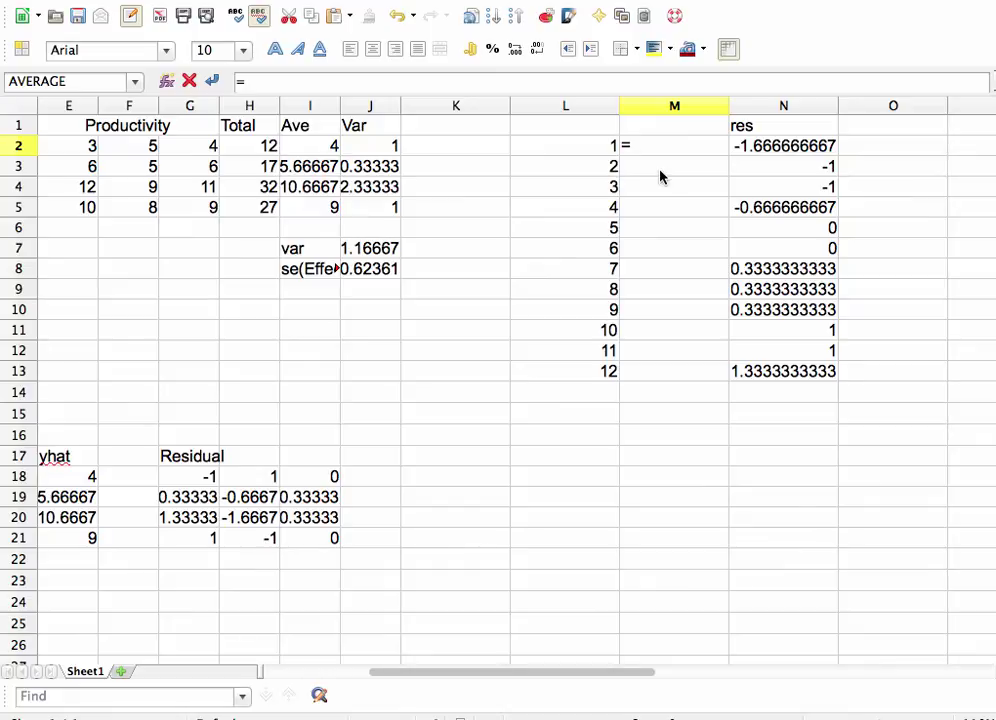
pyautogui.write('norm')
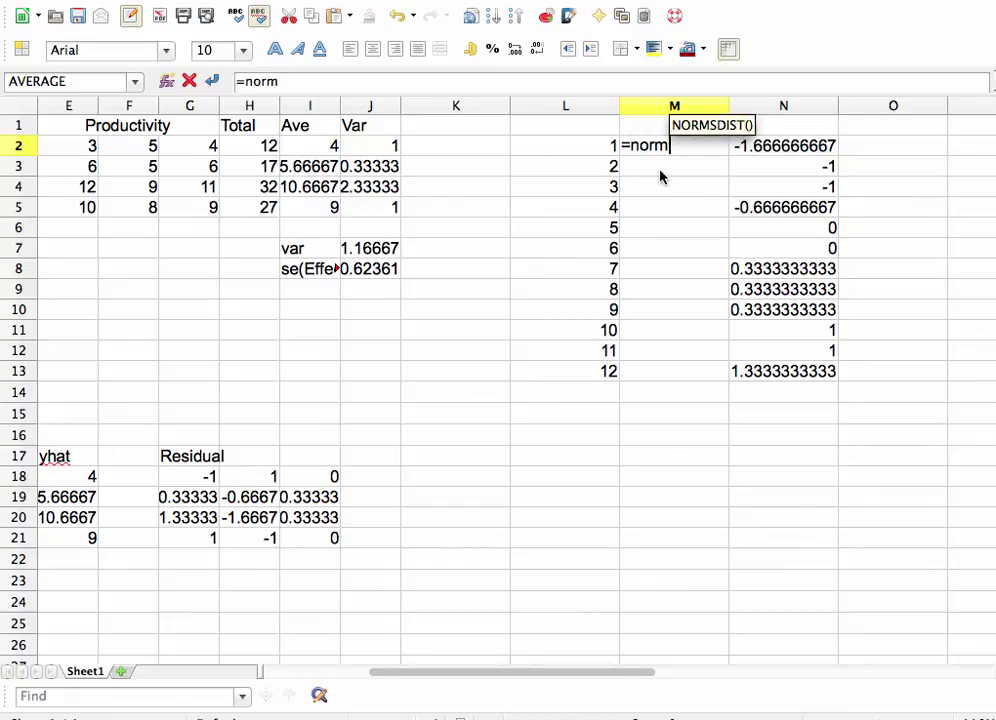
pyautogui.write('sin')
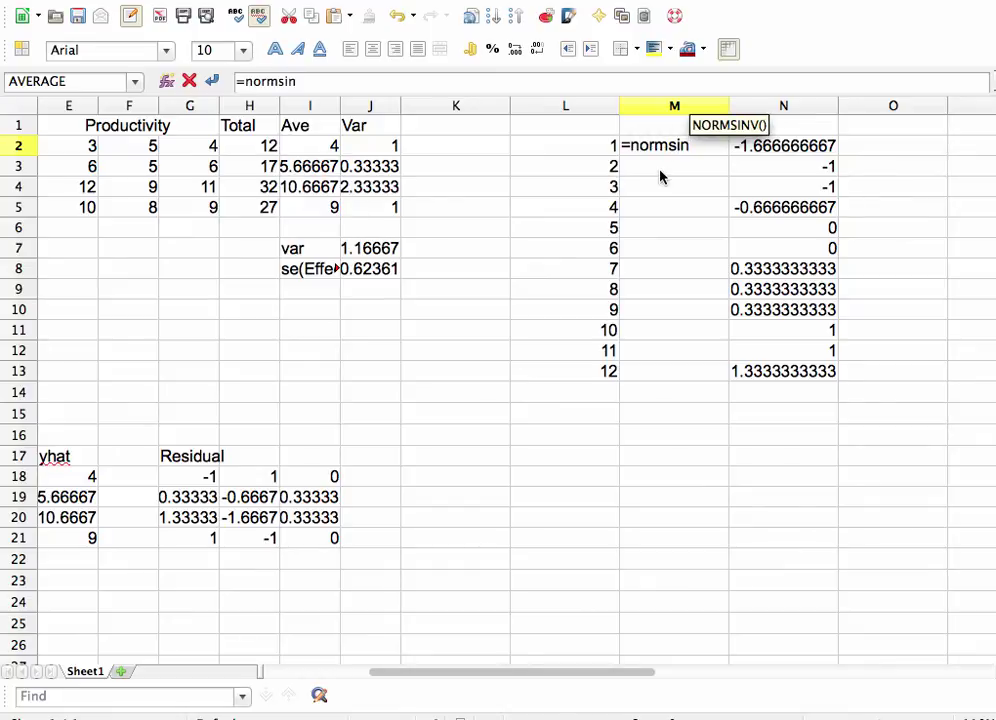
pyautogui.write('v(')
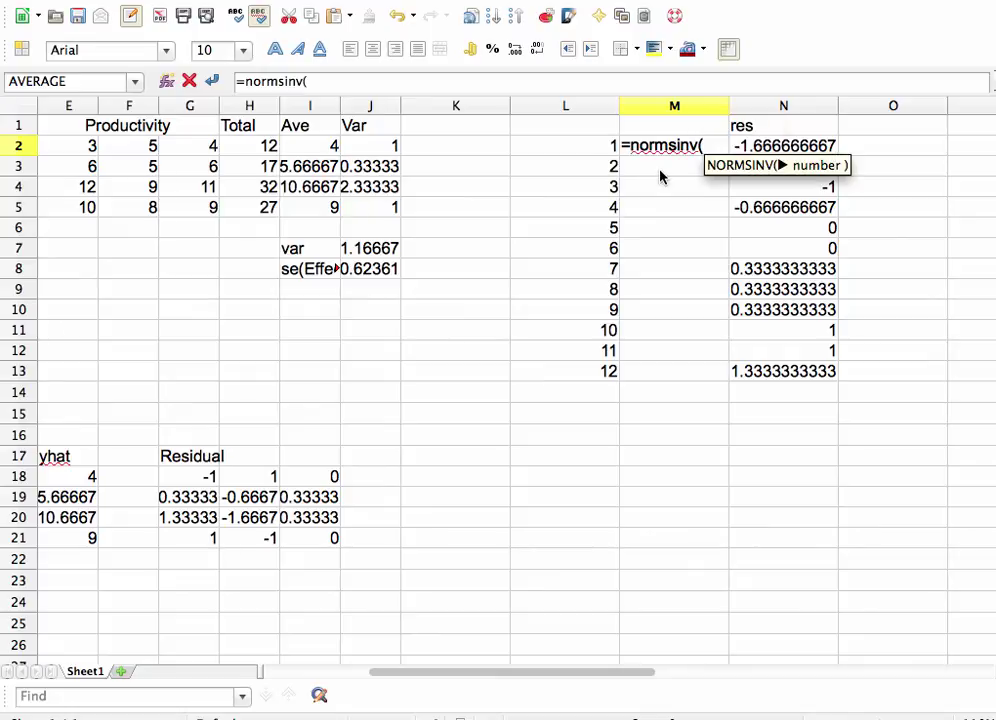
pyautogui.write('(')
pyautogui.click(589, 148)
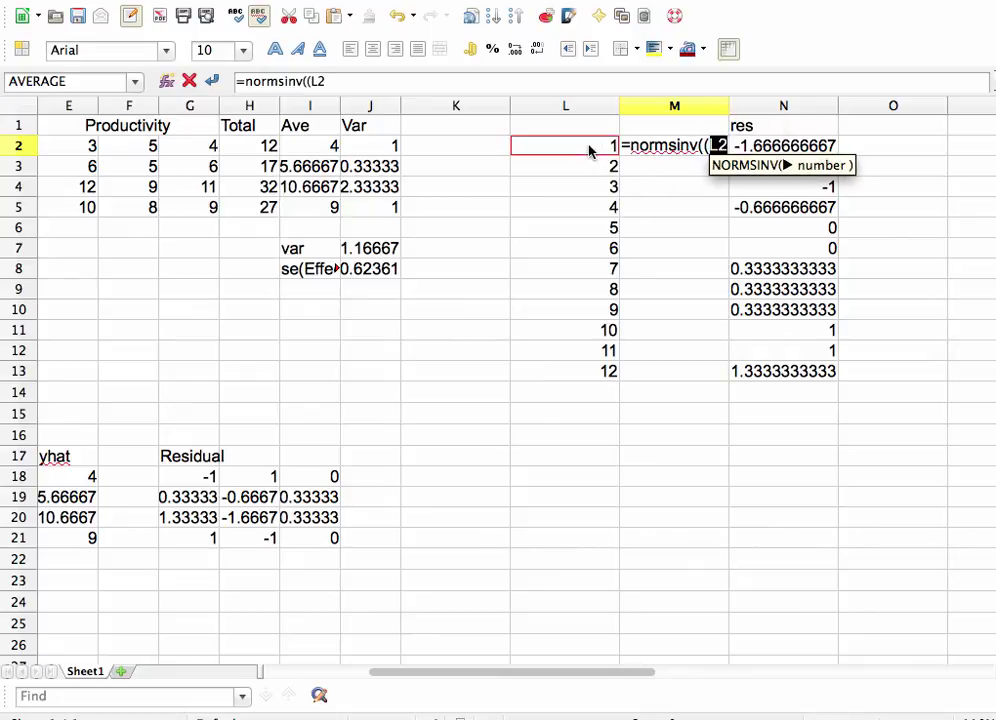
pyautogui.write('-')
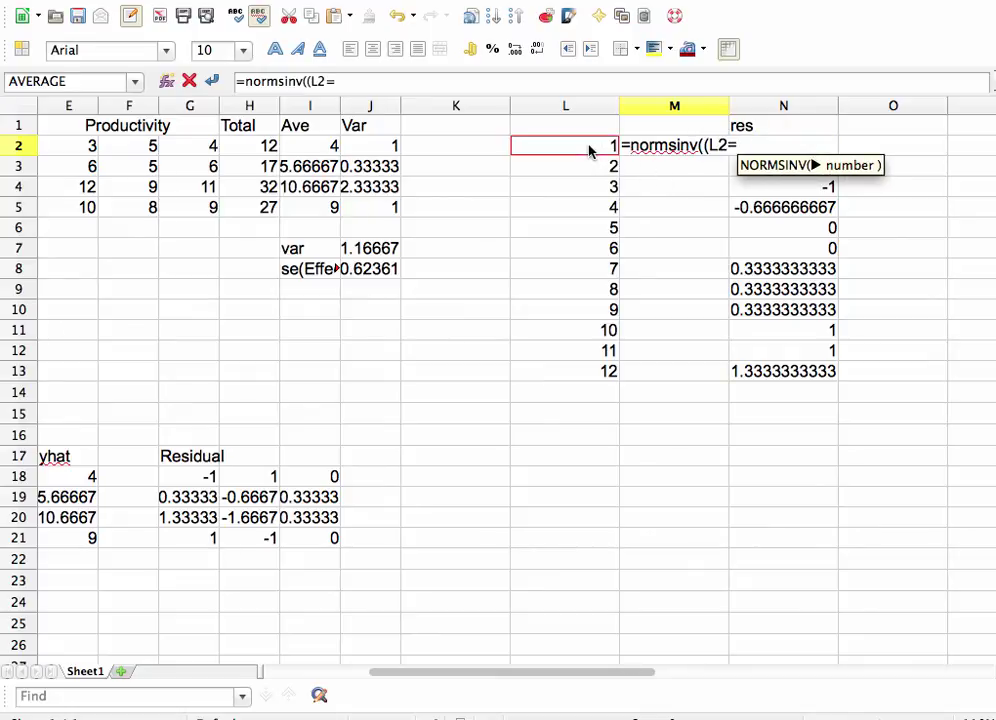
pyautogui.write('0')
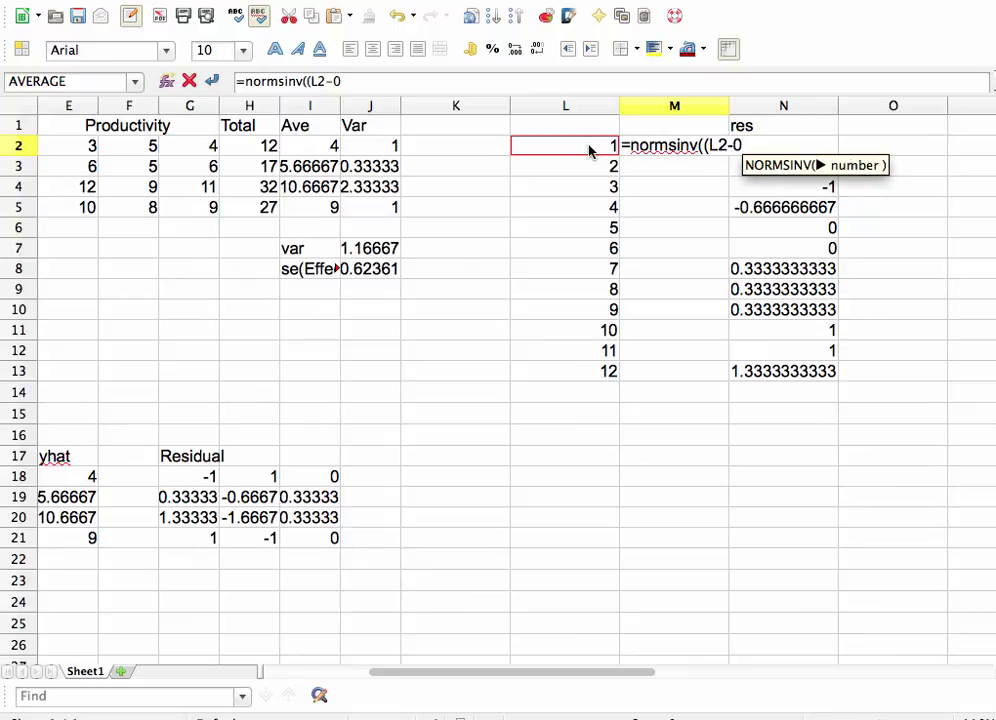
pyautogui.write('.5)/')
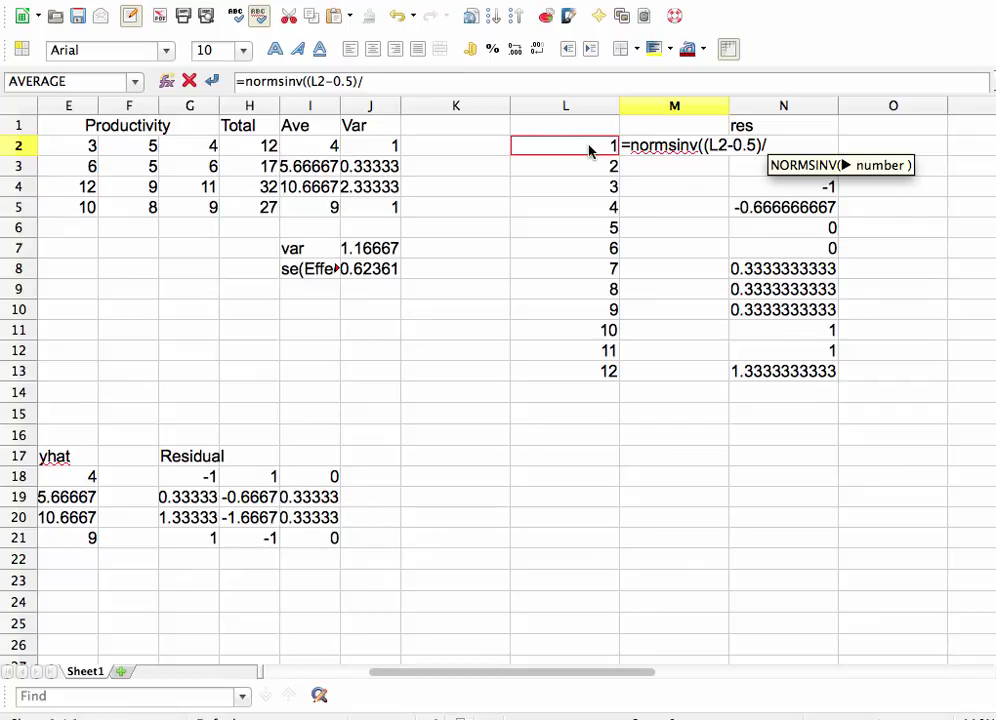
pyautogui.write('12)')
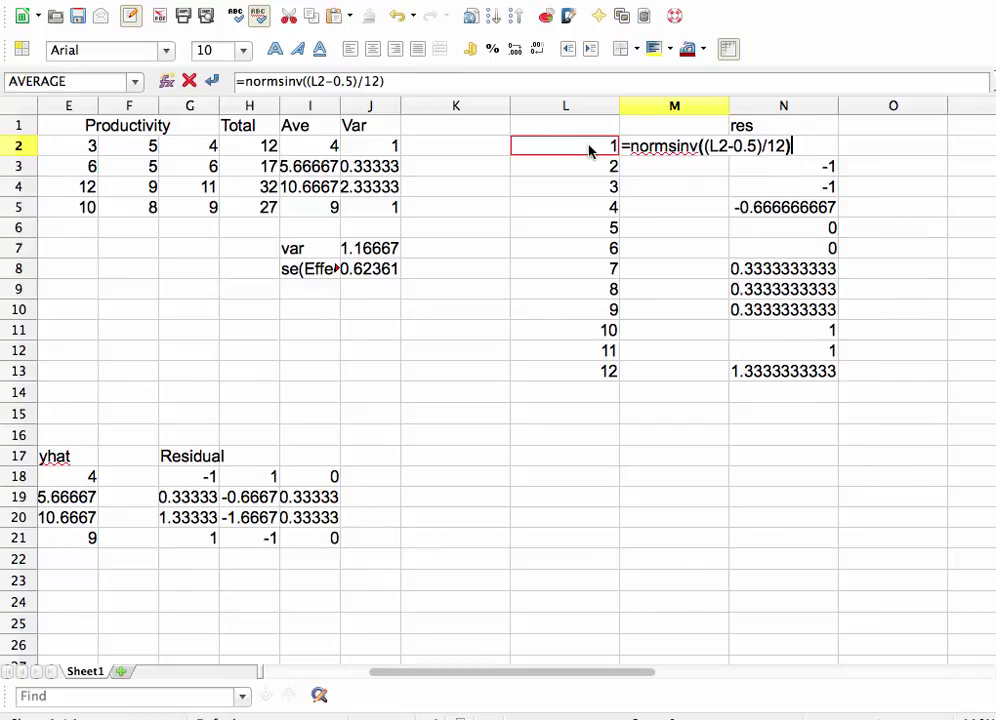
pyautogui.press('Return')
pyautogui.moveTo(731, 160); pyautogui.dragTo(707, 389)
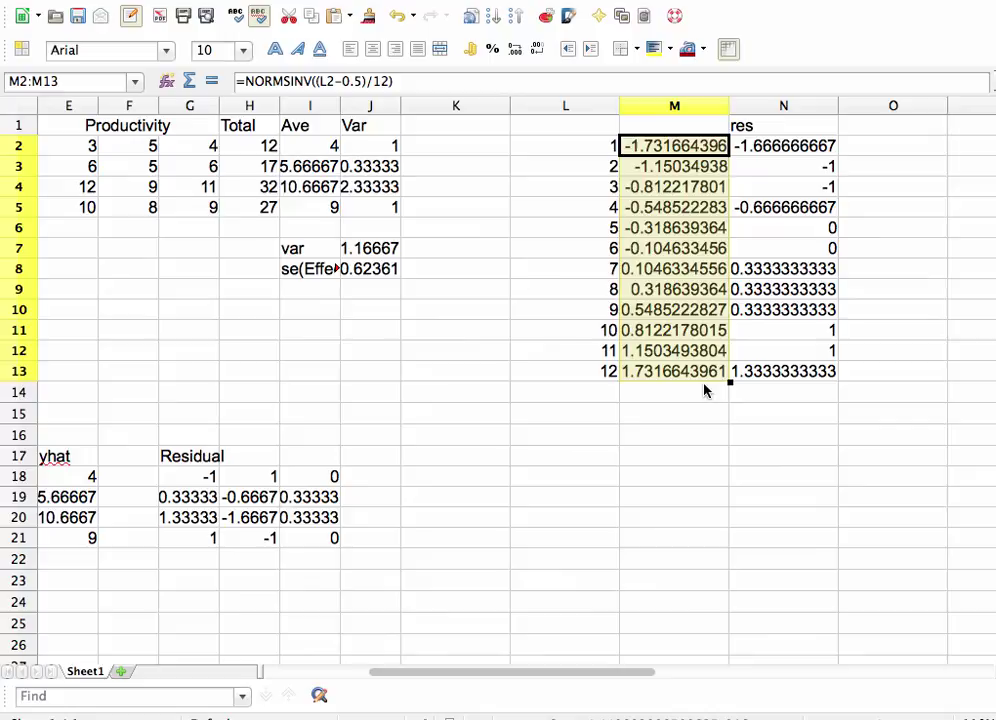
# Type the heading Quant in M1
pyautogui.click(667, 128)
pyautogui.write('Quant')
pyautogui.press('Return')
# Chart M1:N13 as an XY scatter of residuals versus quantiles with a linear trendline
pyautogui.click(727, 127)
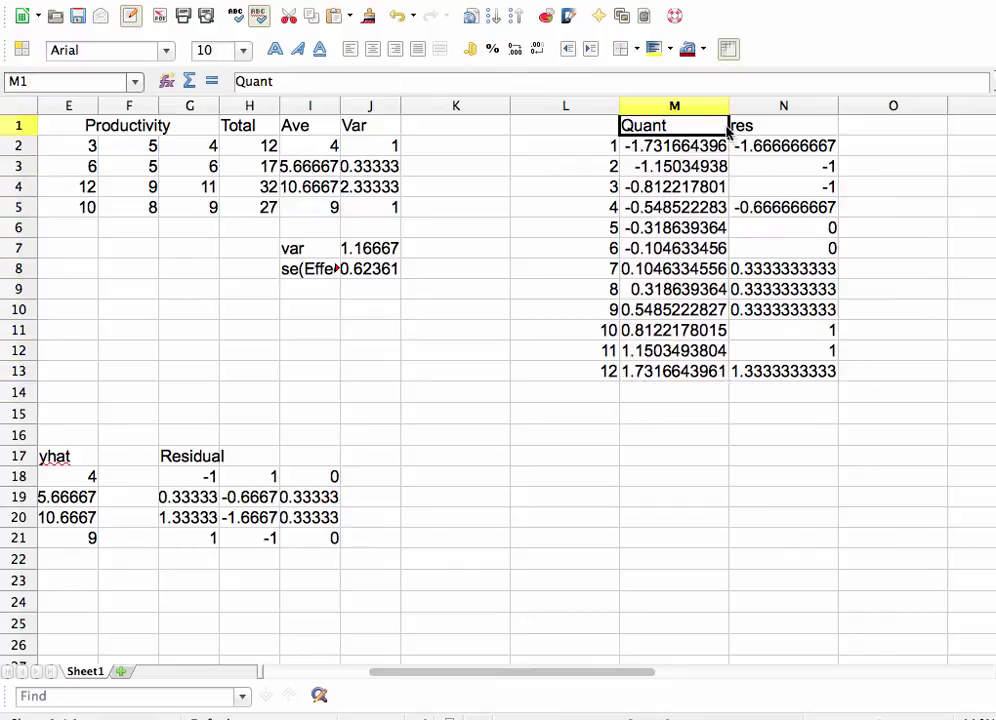
pyautogui.moveTo(727, 127); pyautogui.dragTo(760, 373)
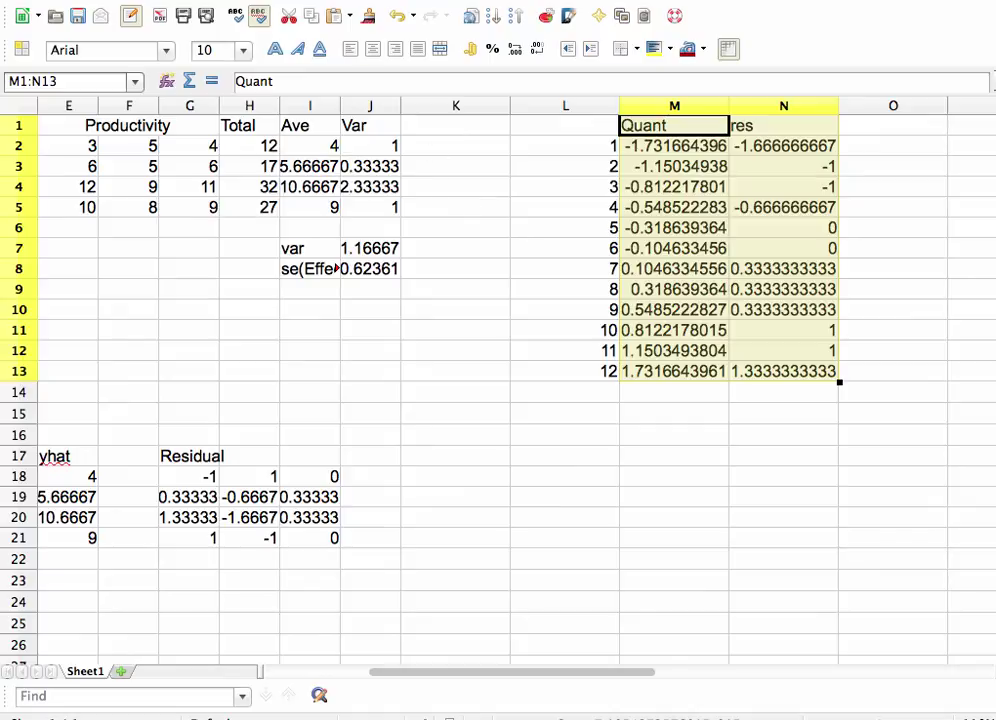
pyautogui.click(290, 2)
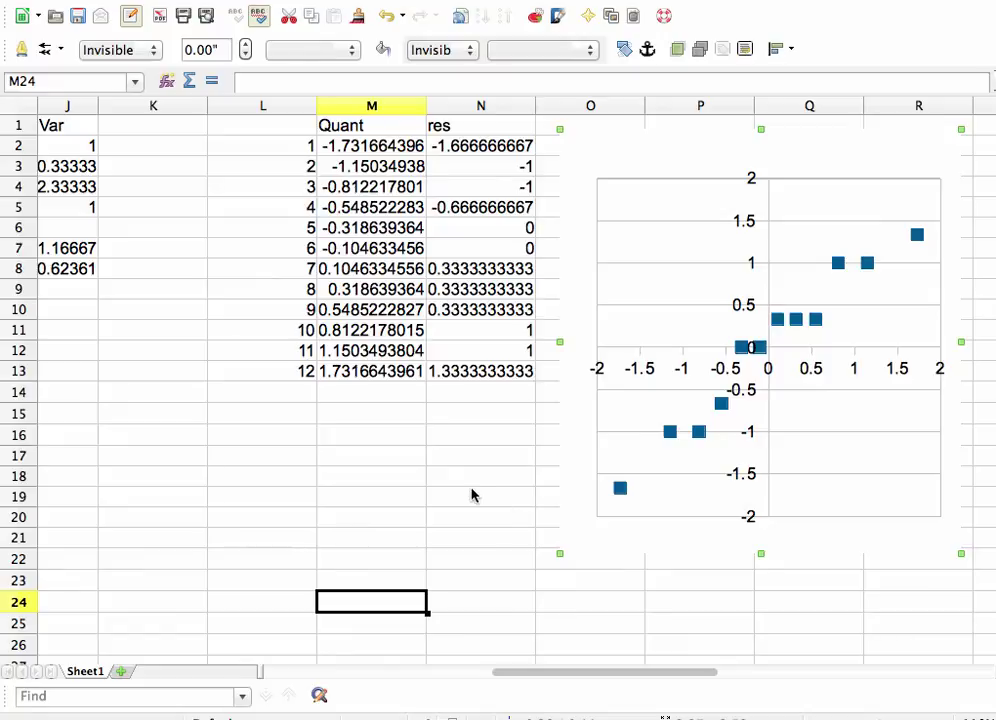
pyautogui.click(472, 494)
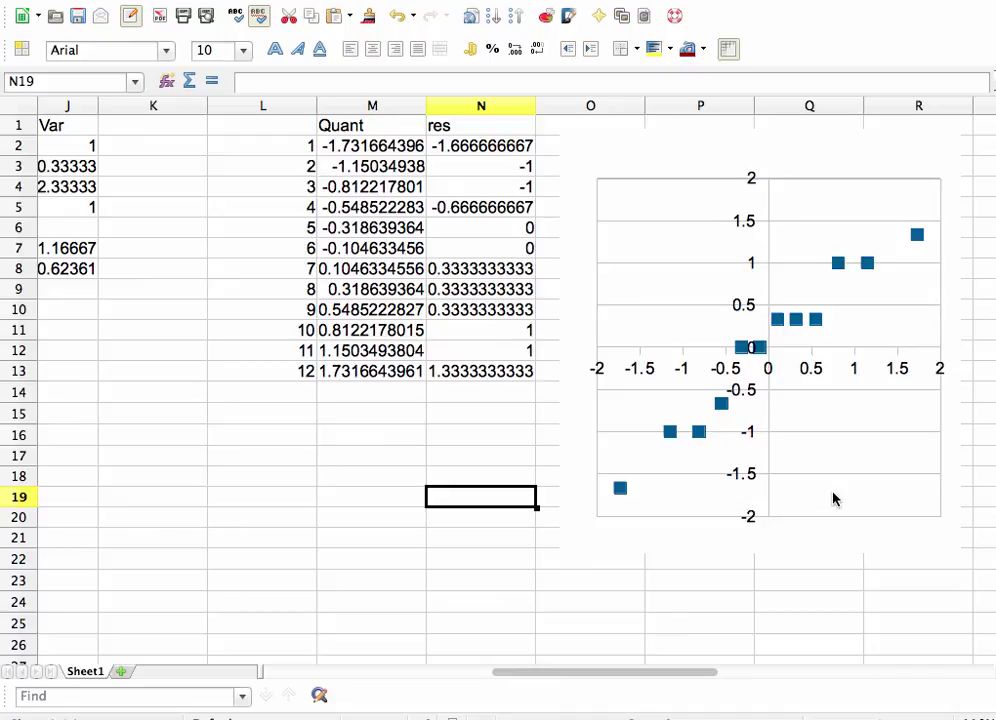
pyautogui.click(496, 620)
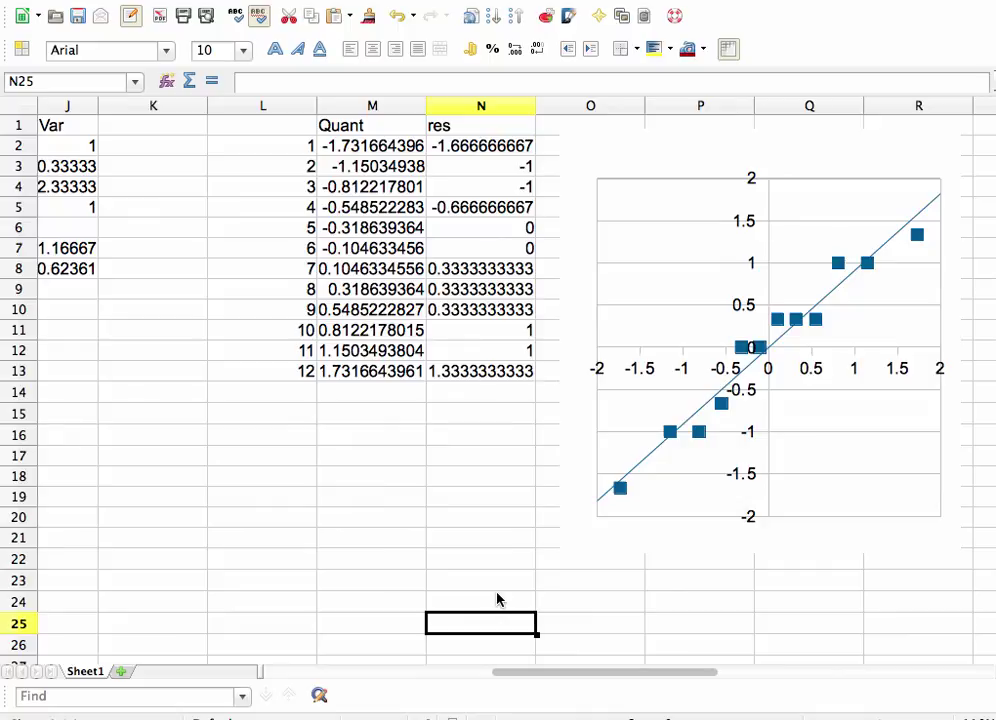
pyautogui.hscroll(-9, 480, 592)
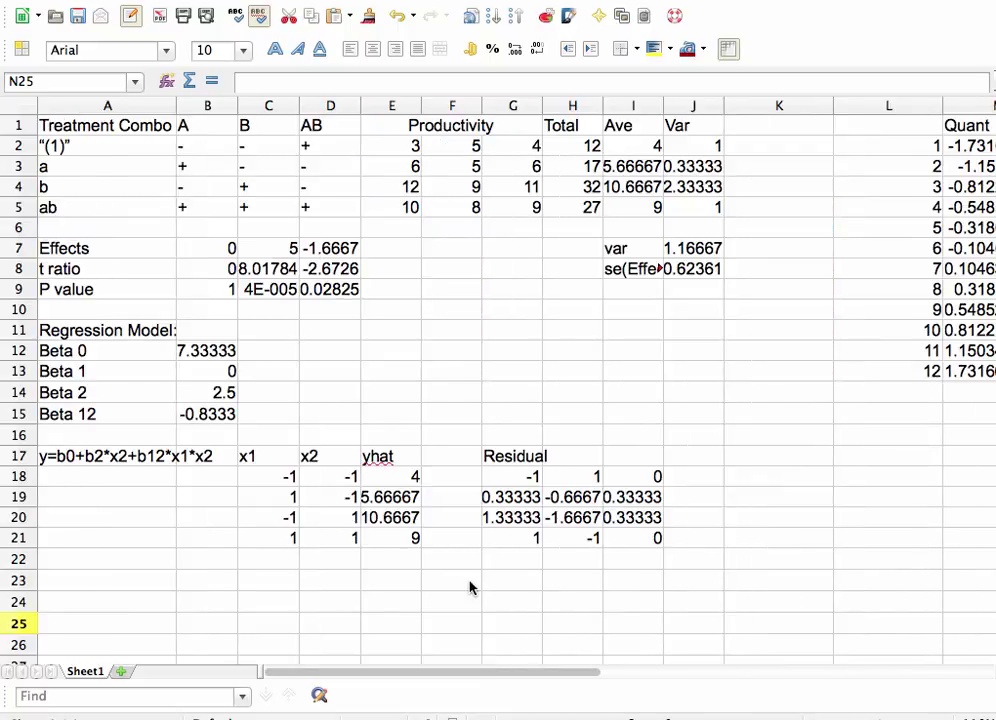